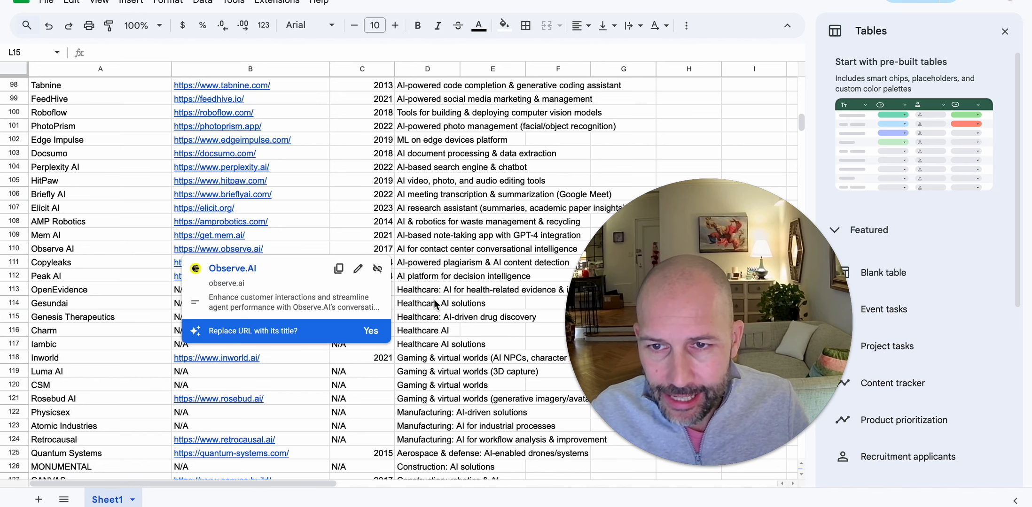
# Copy the company names and websites in cells A2:B182 of the sheet
pyautogui.click(476, 222)
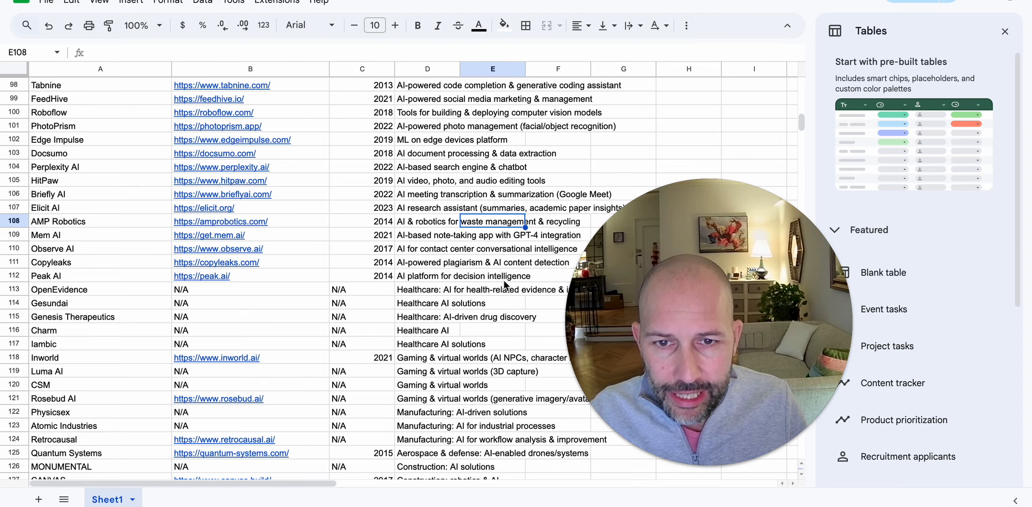
pyautogui.scroll(20, 504, 284)
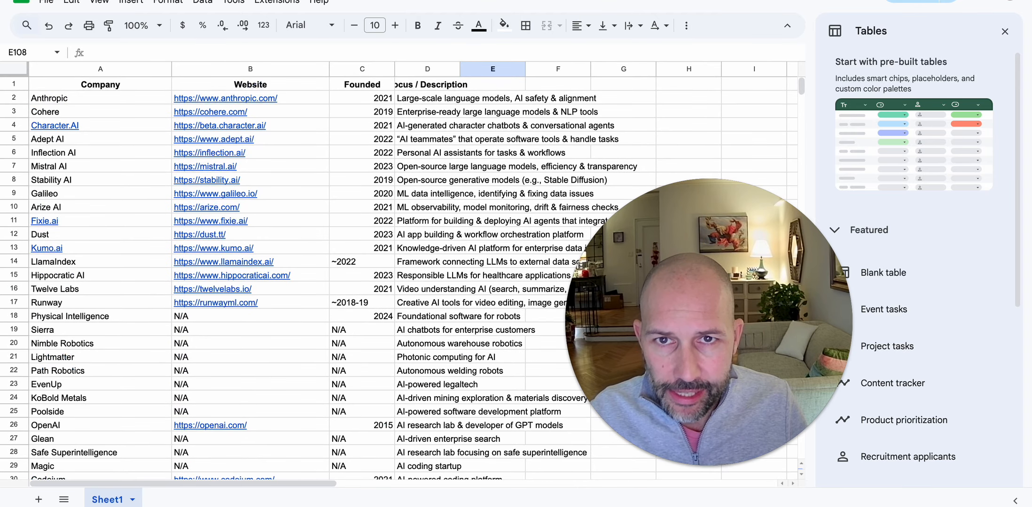
pyautogui.click(103, 100)
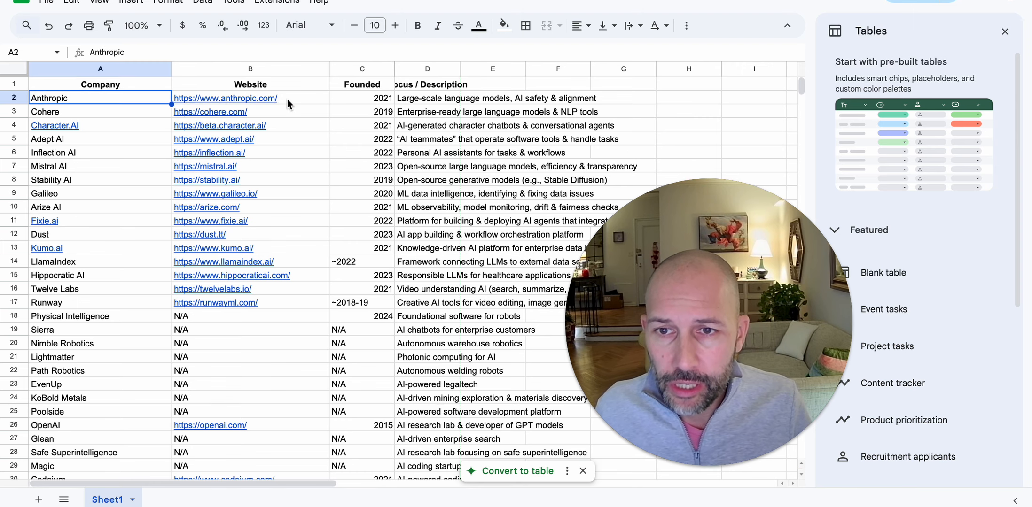
pyautogui.keyDown('shift'); pyautogui.click(306, 98); pyautogui.keyUp('shift')
pyautogui.scroll(-20, 299, 171)
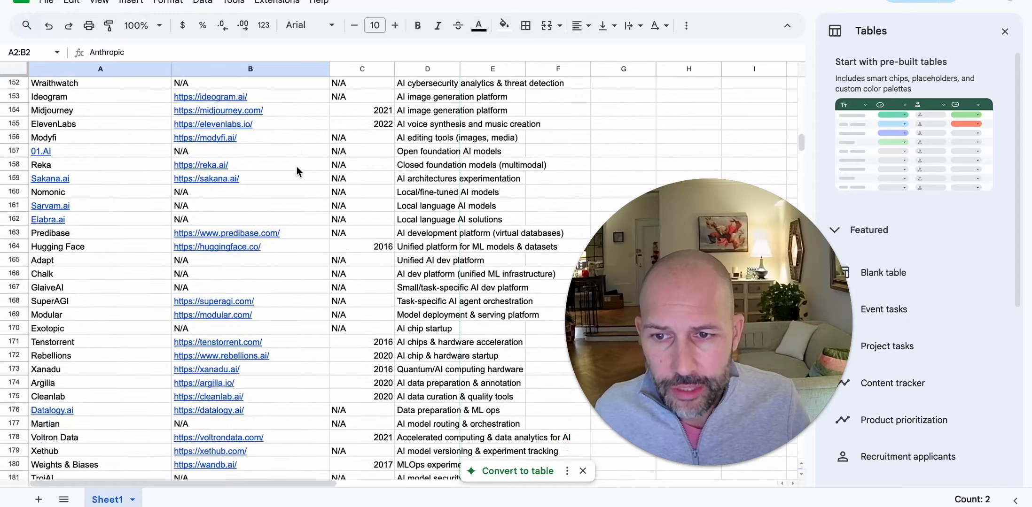
pyautogui.scroll(1, 297, 170)
pyautogui.keyDown('shift'); pyautogui.click(302, 196); pyautogui.keyUp('shift')
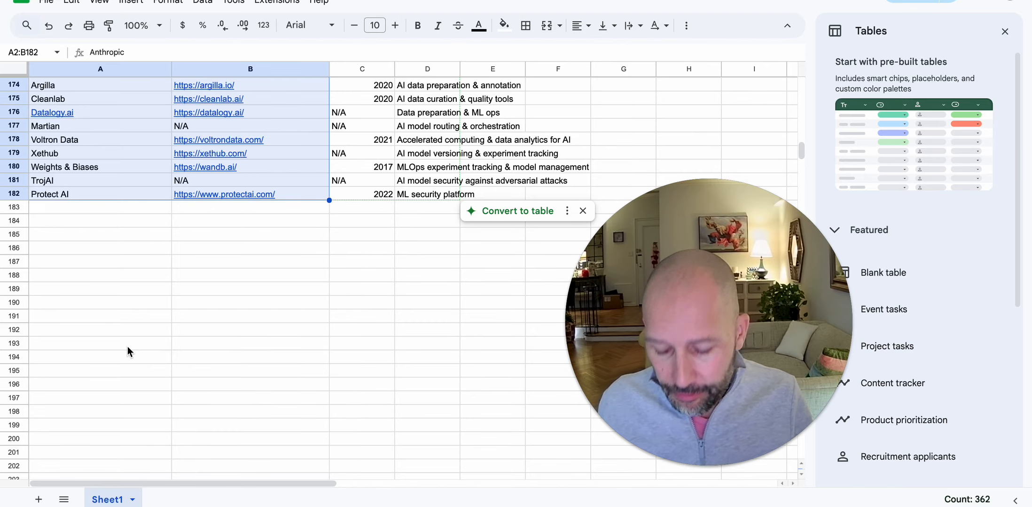
pyautogui.hotkey('ctrl', 'c')
pyautogui.moveTo(215, 191)
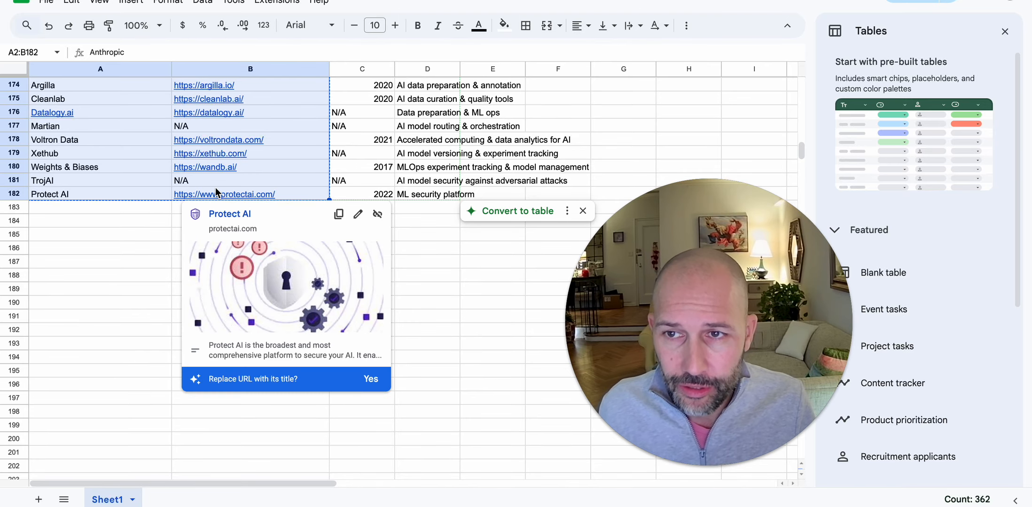
pyautogui.scroll(20, 242, 181)
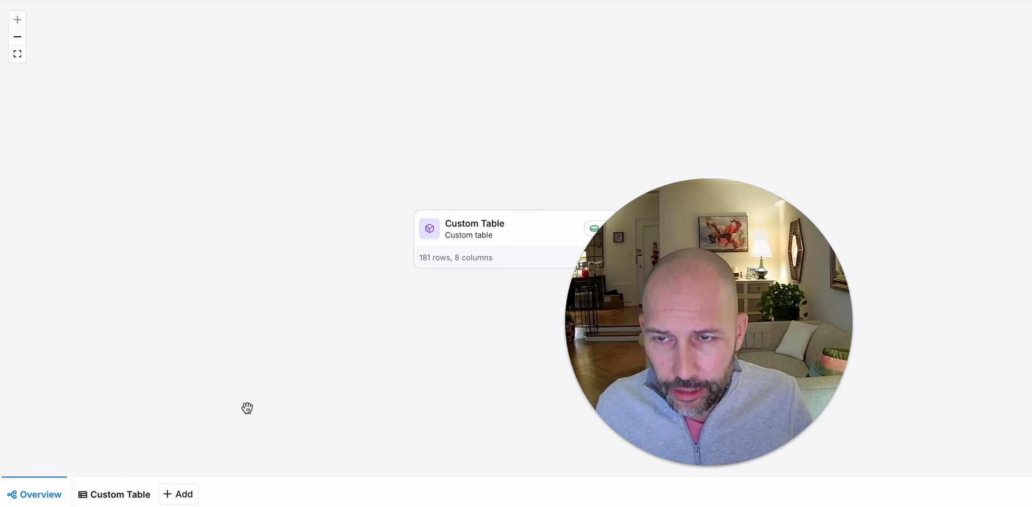
# Switch to the Clay workbook and add a new blank table to it
pyautogui.click(182, 495)
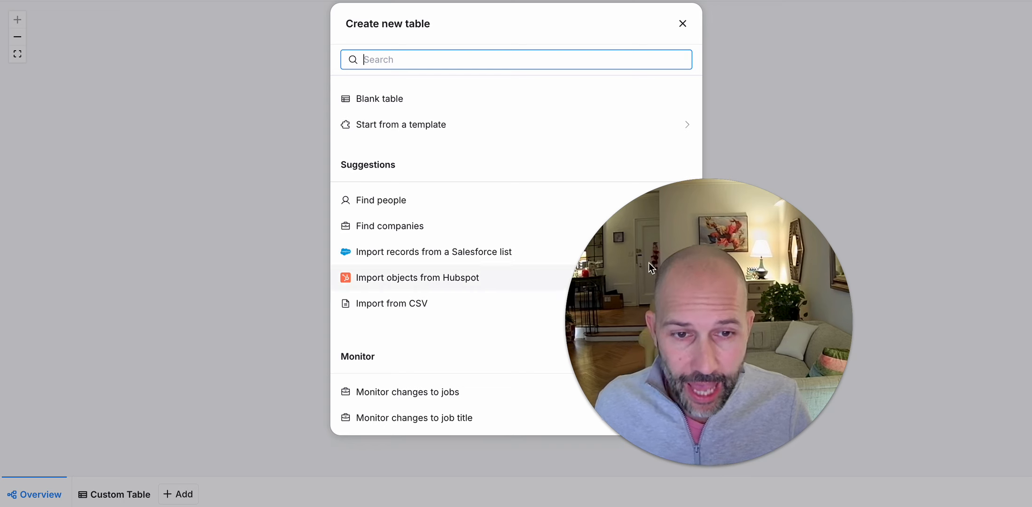
pyautogui.moveTo(394, 290); pyautogui.dragTo(135, 299)
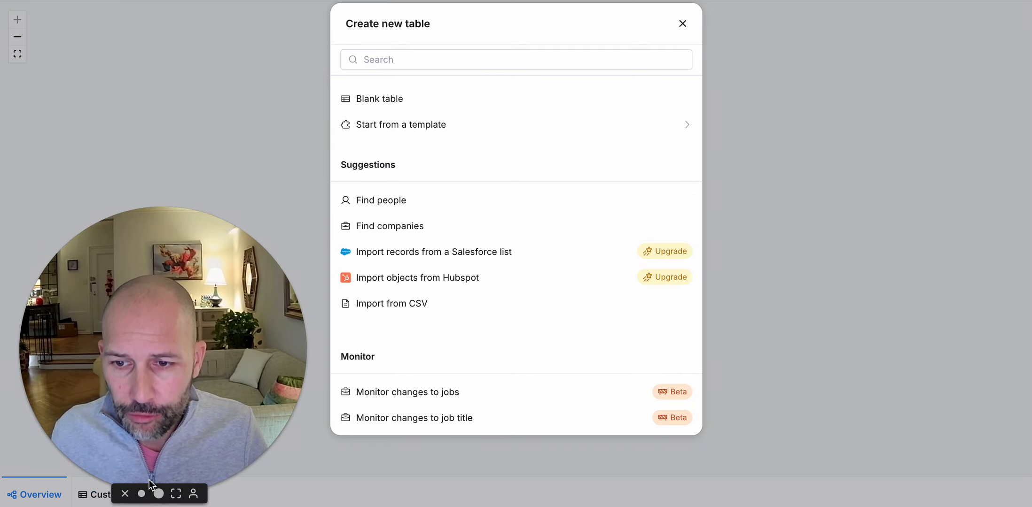
pyautogui.click(142, 494)
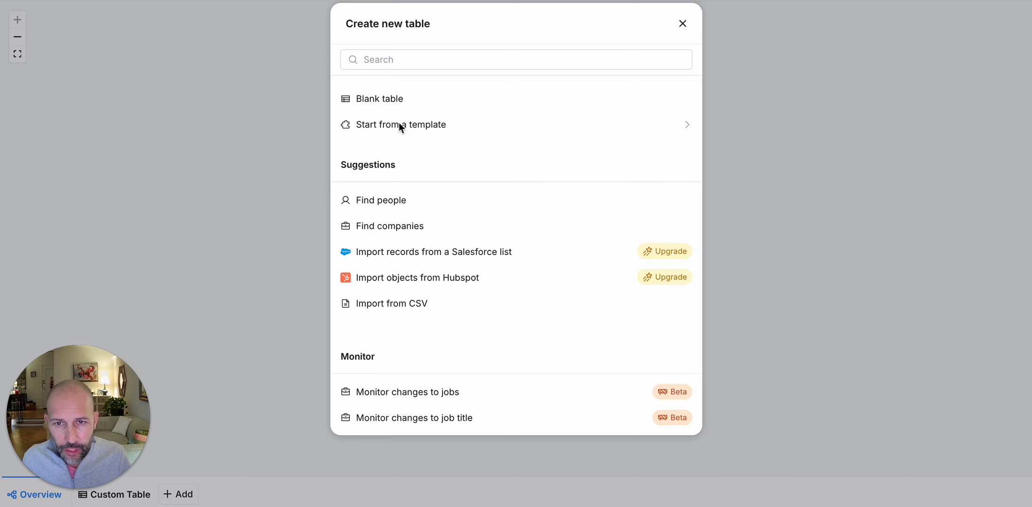
pyautogui.click(446, 99)
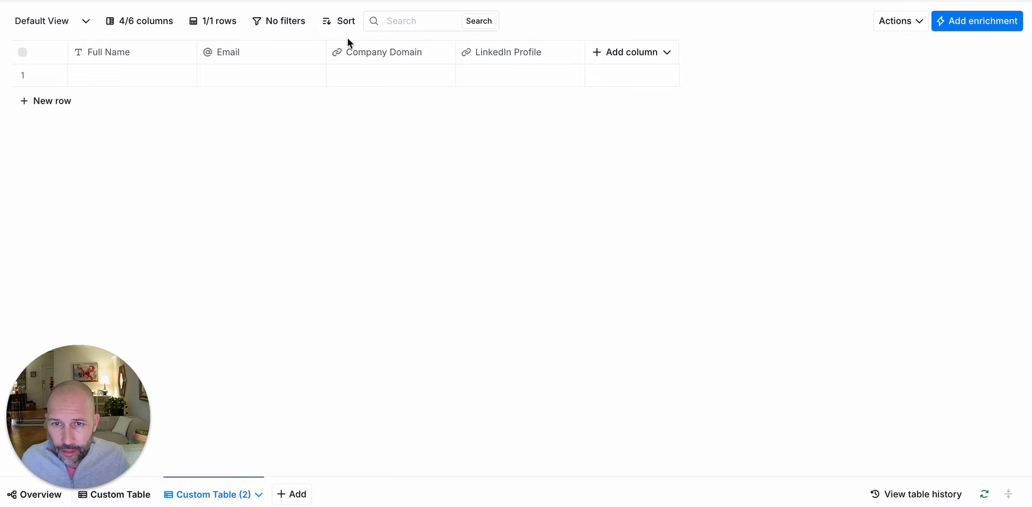
# Delete the Email and LinkedIn Profile columns from the new table
pyautogui.click(292, 54)
pyautogui.click(258, 405)
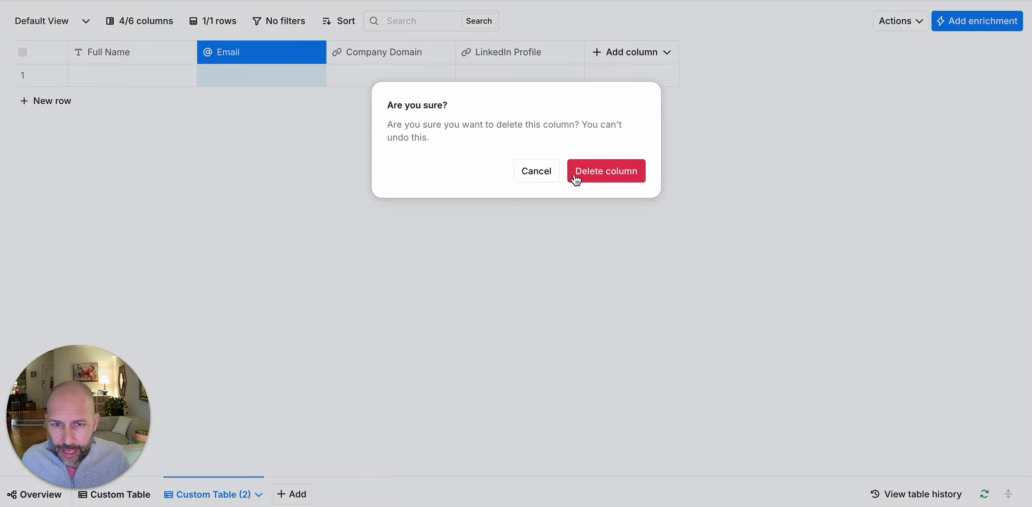
pyautogui.click(574, 176)
pyautogui.click(416, 54)
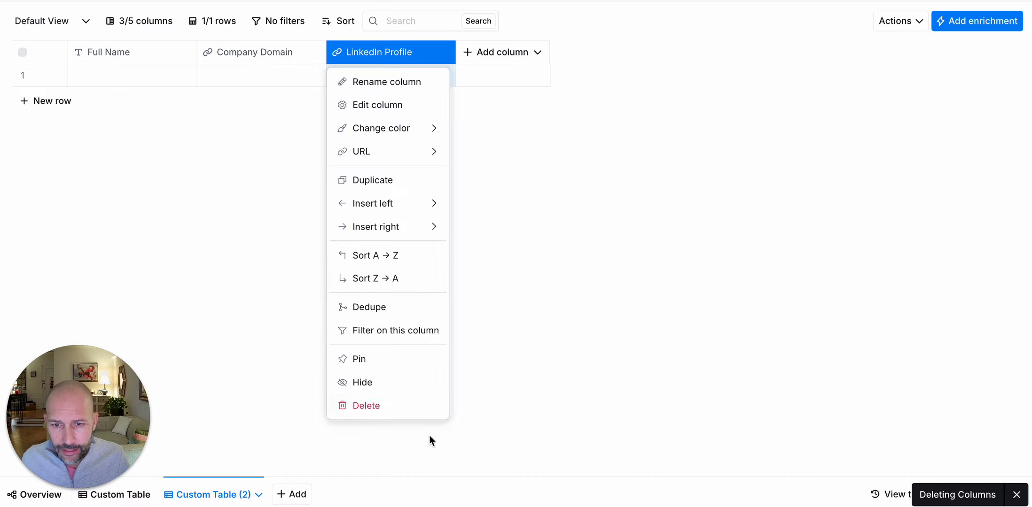
pyautogui.click(379, 405)
pyautogui.click(639, 172)
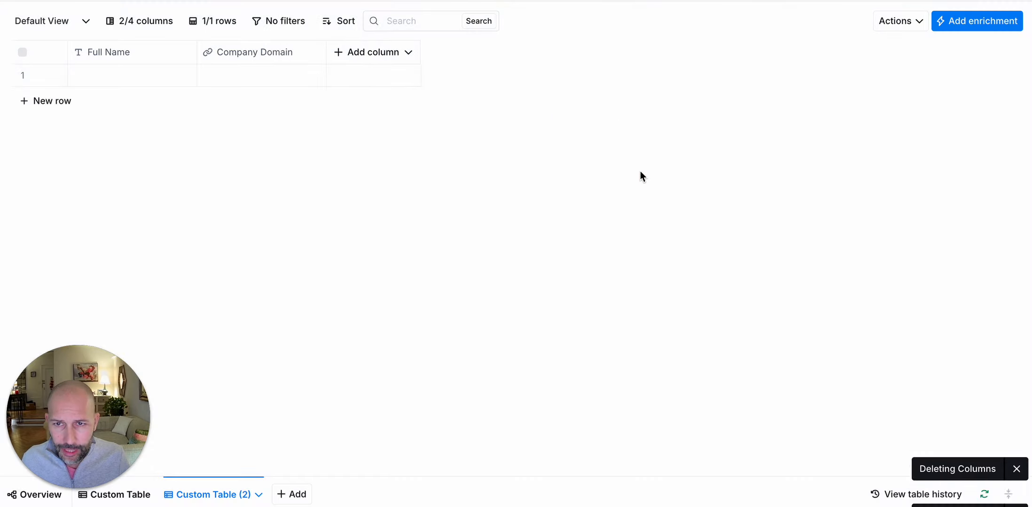
# Rename the Full Name column to Company Name
pyautogui.click(163, 61)
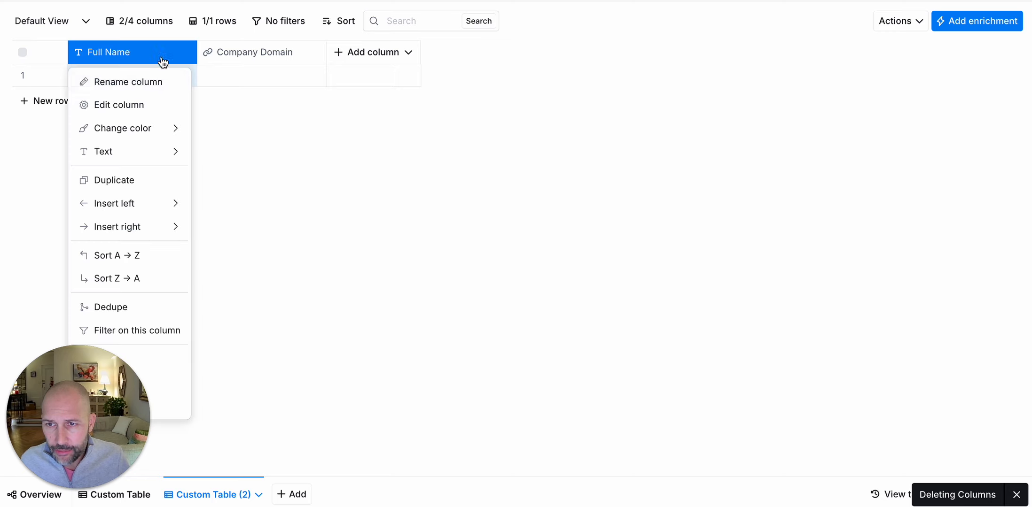
pyautogui.click(173, 81)
pyautogui.press('Left')
pyautogui.hotkey('shift', 'Right')
pyautogui.hotkey('shift', 'Right')
pyautogui.hotkey('shift', 'Right')
pyautogui.hotkey('shift', 'Right')
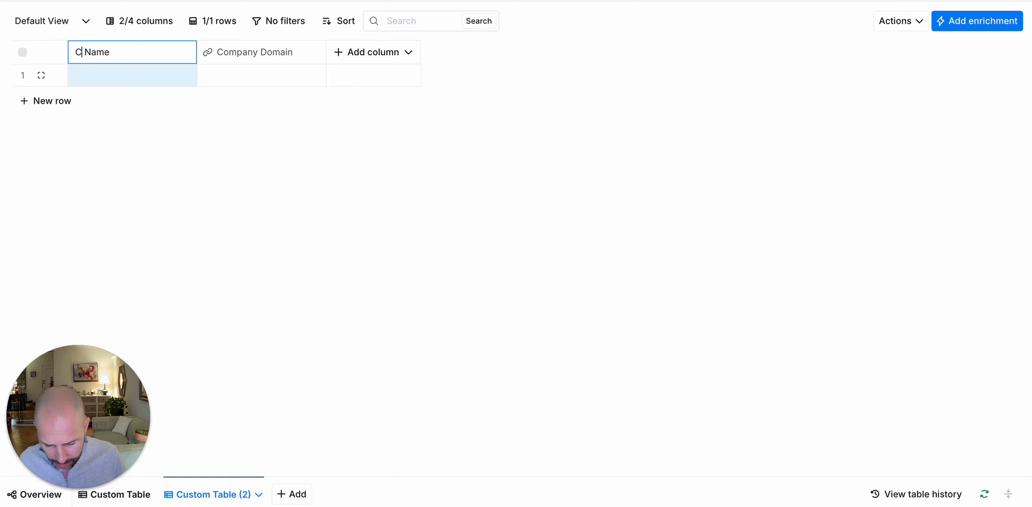
pyautogui.write('Company')
pyautogui.press('Return')
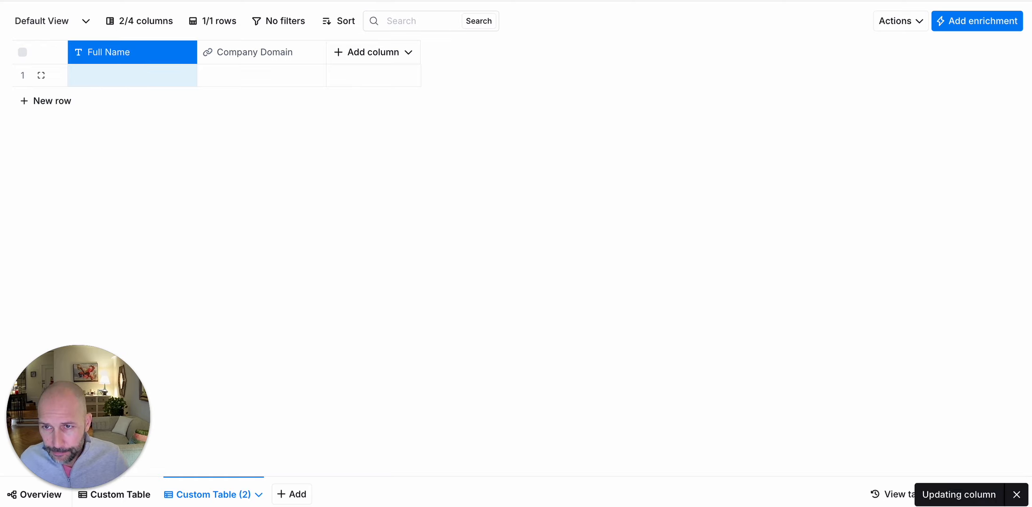
# Paste the copied companies and websites into the Company Name and Company Domain columns, starting at row 1, and look through the imported rows
pyautogui.click(158, 76)
pyautogui.moveTo(197, 75); pyautogui.dragTo(222, 76)
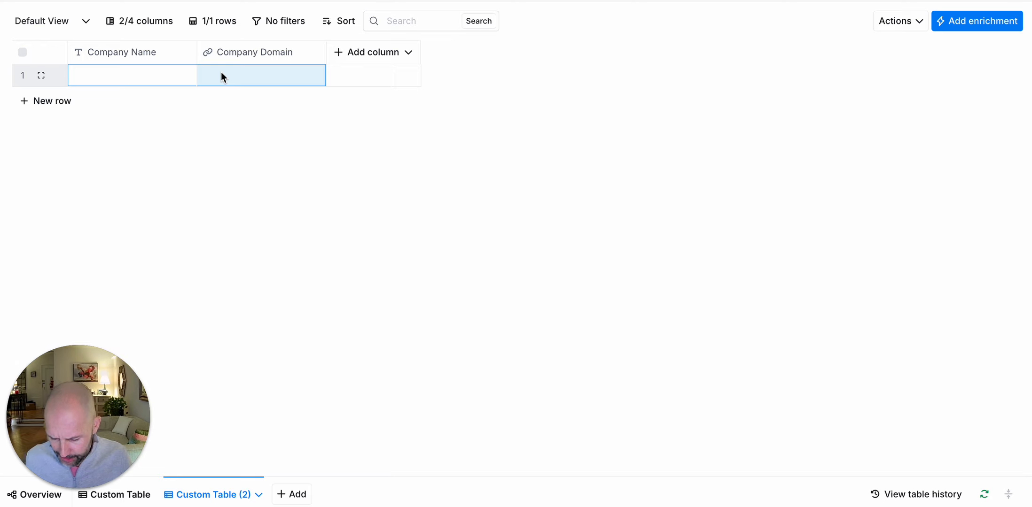
pyautogui.press('super+v')
pyautogui.click(216, 100)
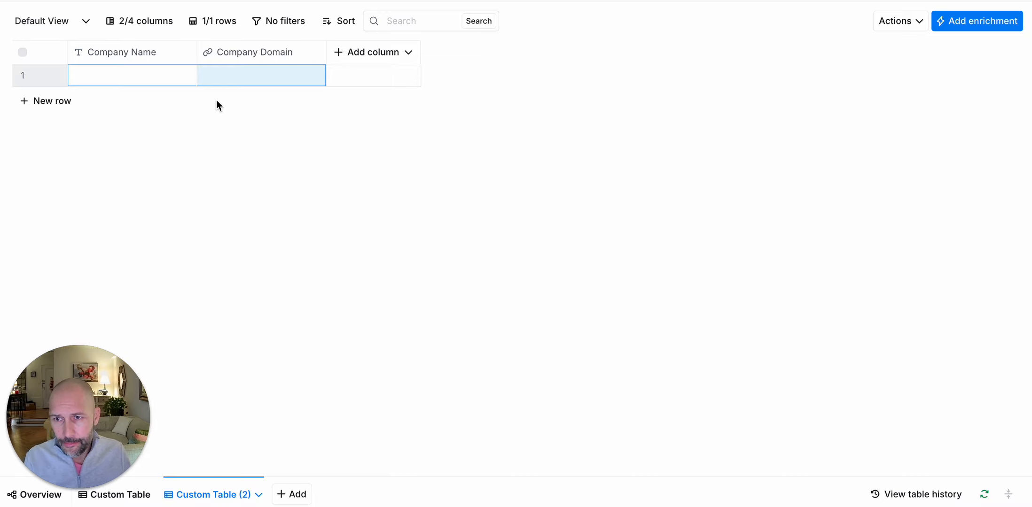
pyautogui.scroll(-20, 294, 241)
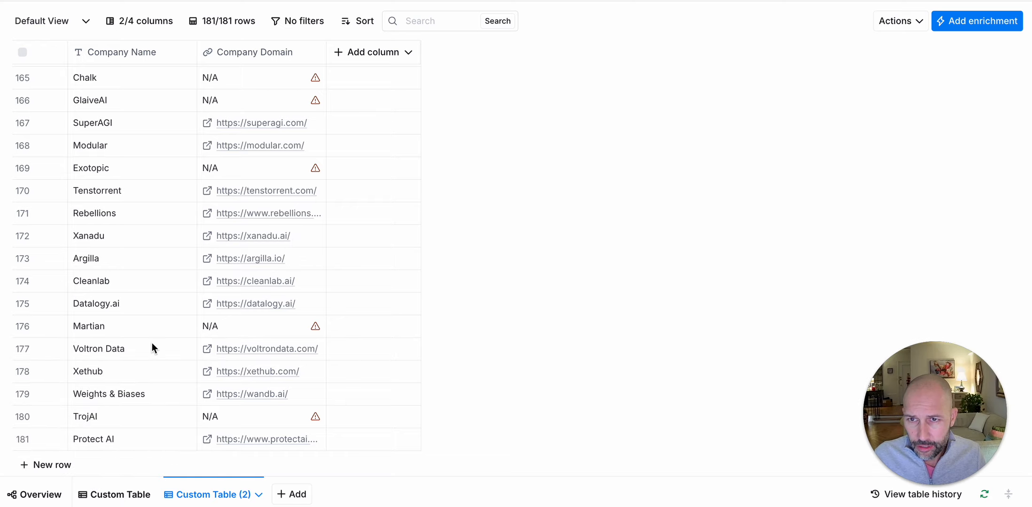
pyautogui.scroll(20, 152, 343)
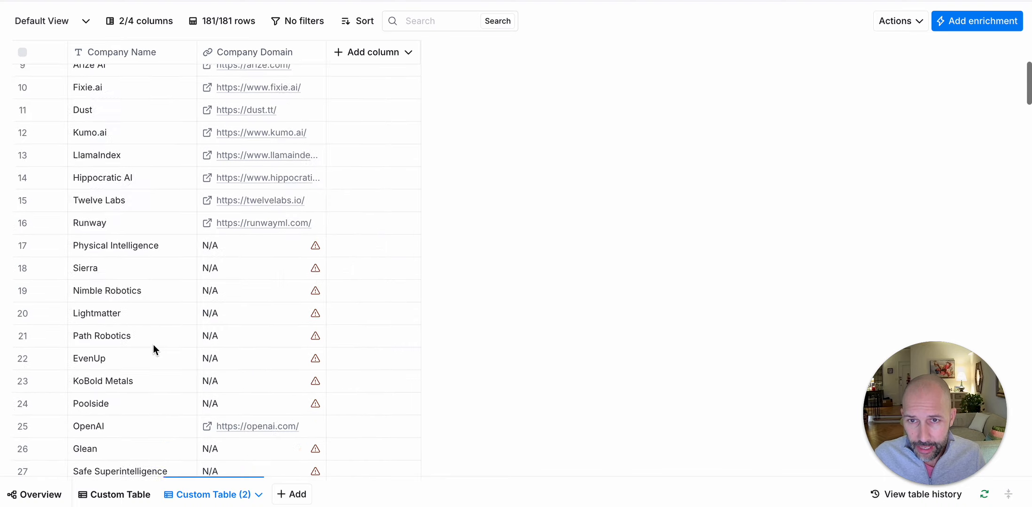
pyautogui.scroll(4, 153, 345)
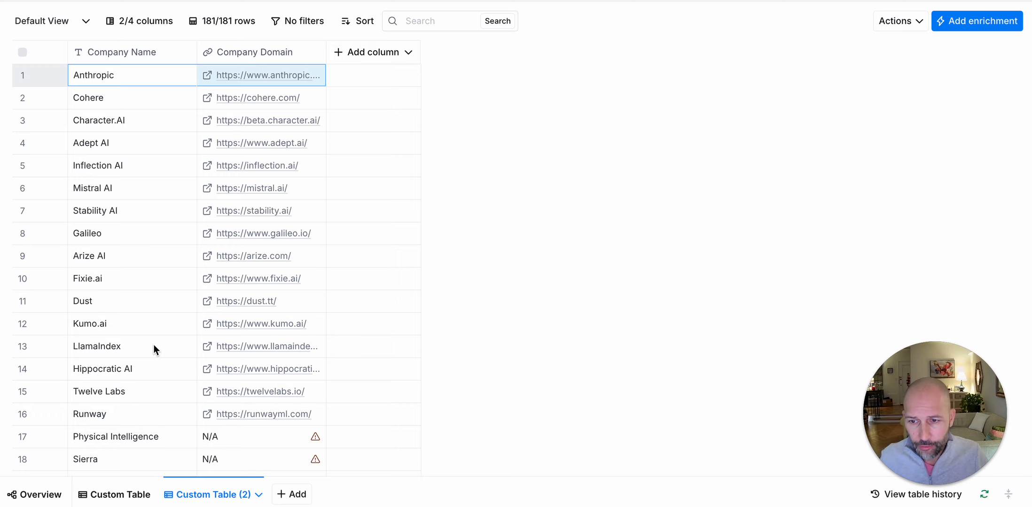
pyautogui.scroll(-10, 195, 323)
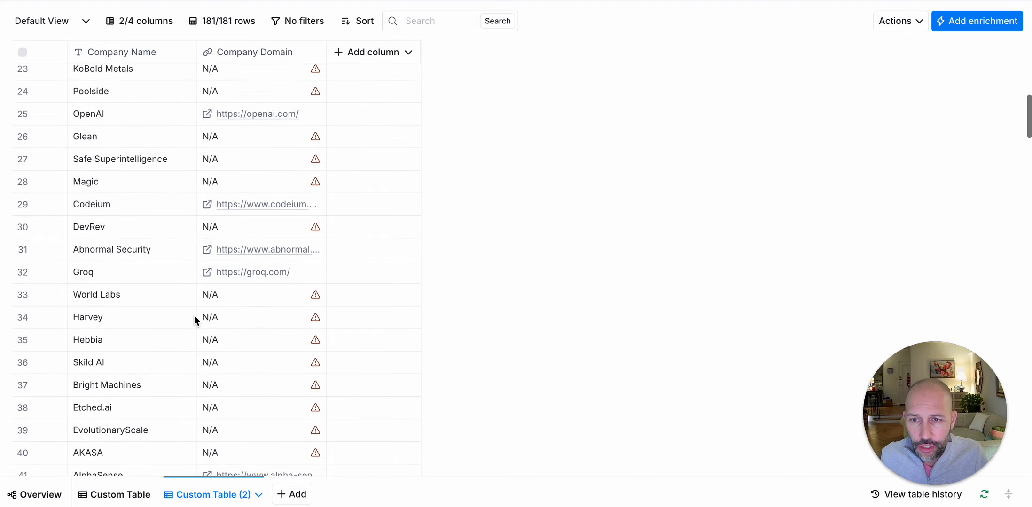
pyautogui.scroll(12, 195, 322)
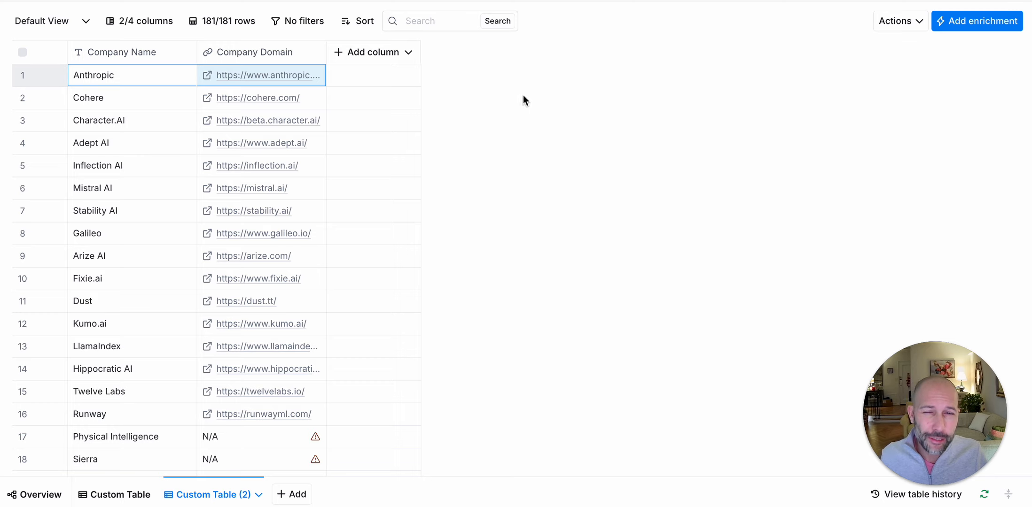
# Search the enrichments for clearbit and open the setup of Clearbit's Find Domain from Company Name as a new column
pyautogui.scroll(-3, 369, 223)
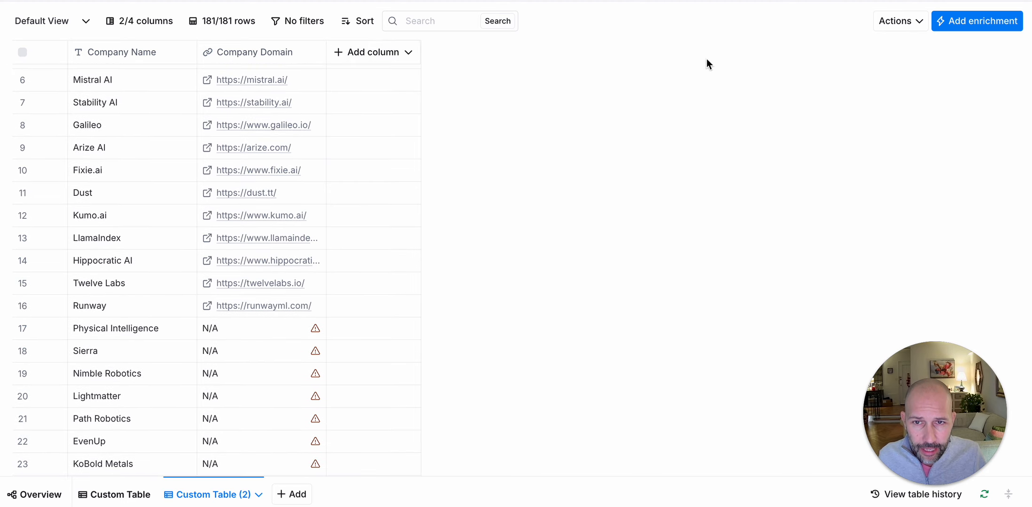
pyautogui.click(393, 69)
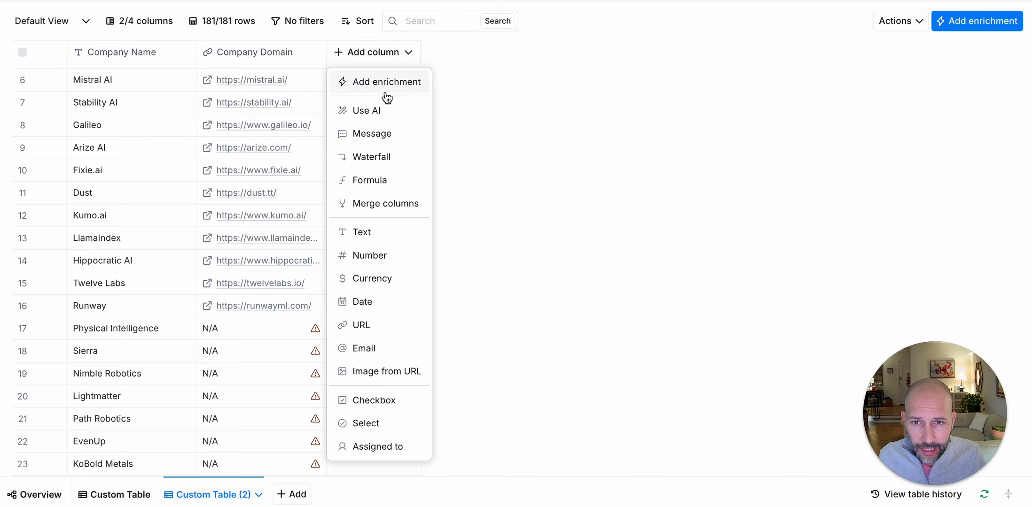
pyautogui.click(388, 83)
pyautogui.write('cl')
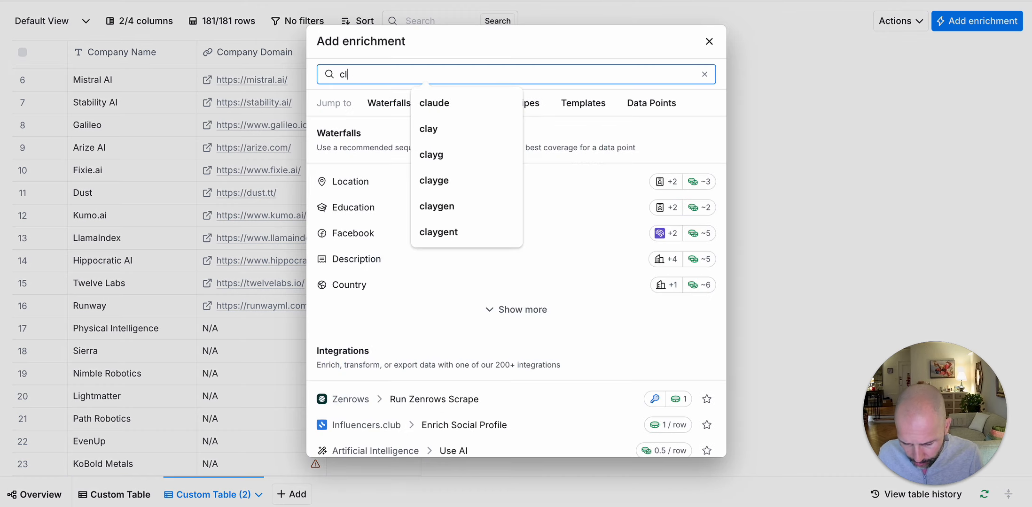
pyautogui.write('earbit')
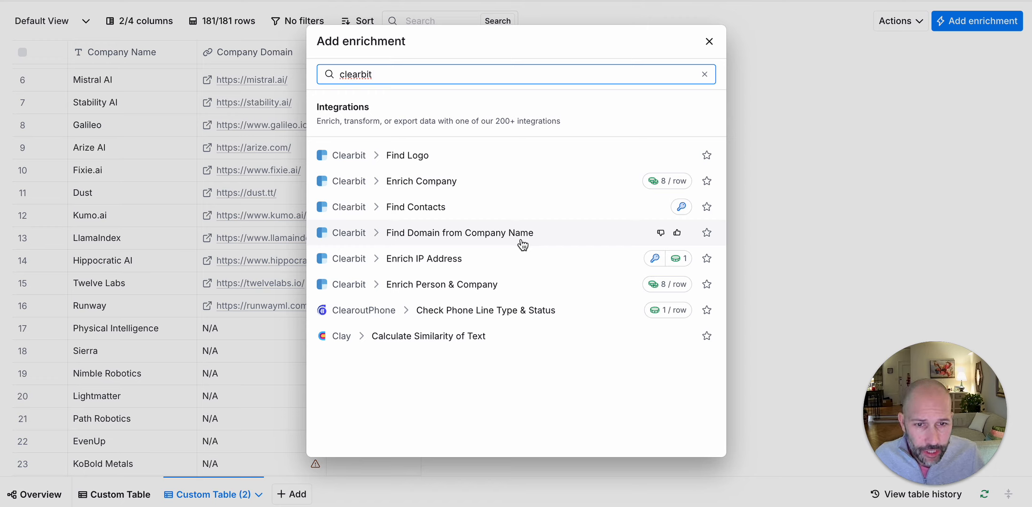
pyautogui.click(677, 234)
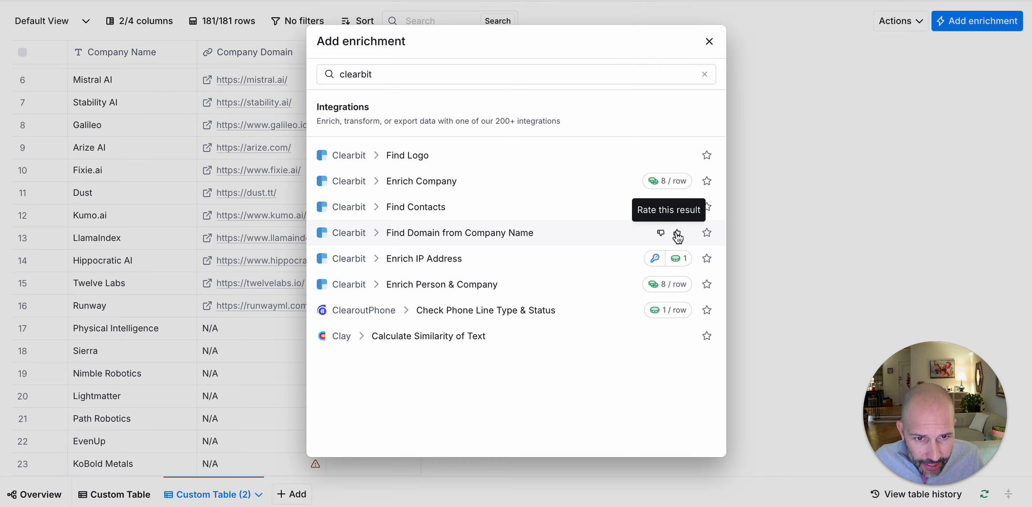
pyautogui.click(509, 242)
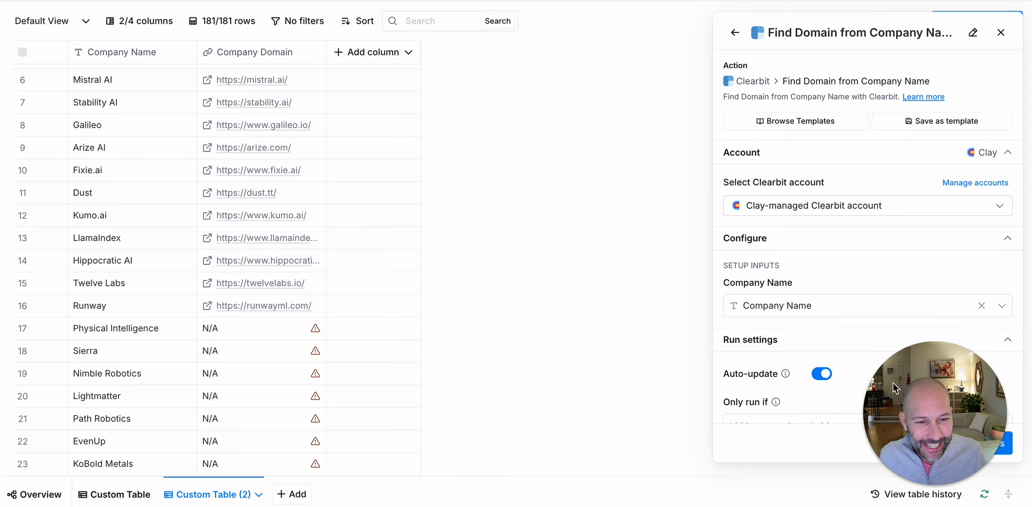
pyautogui.moveTo(893, 383); pyautogui.dragTo(197, 344)
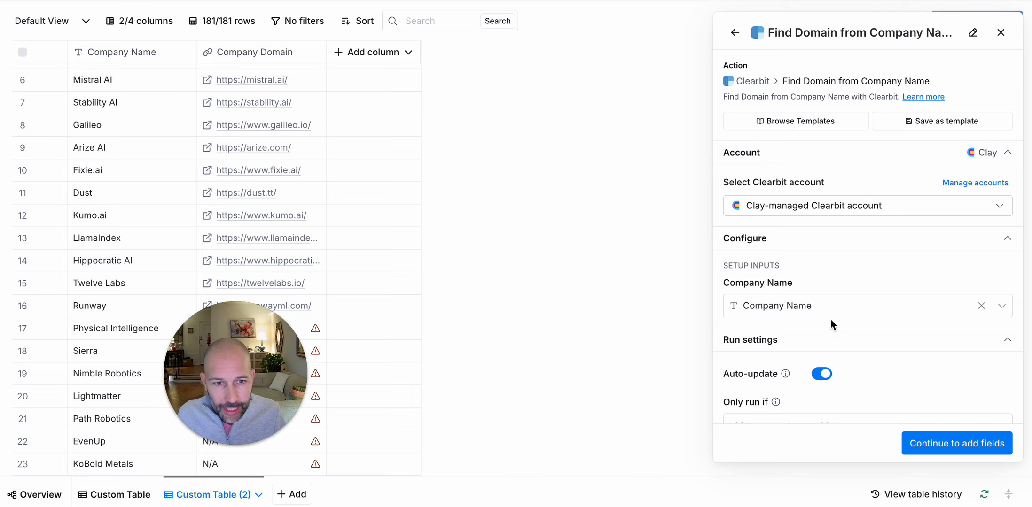
pyautogui.scroll(-2, 790, 287)
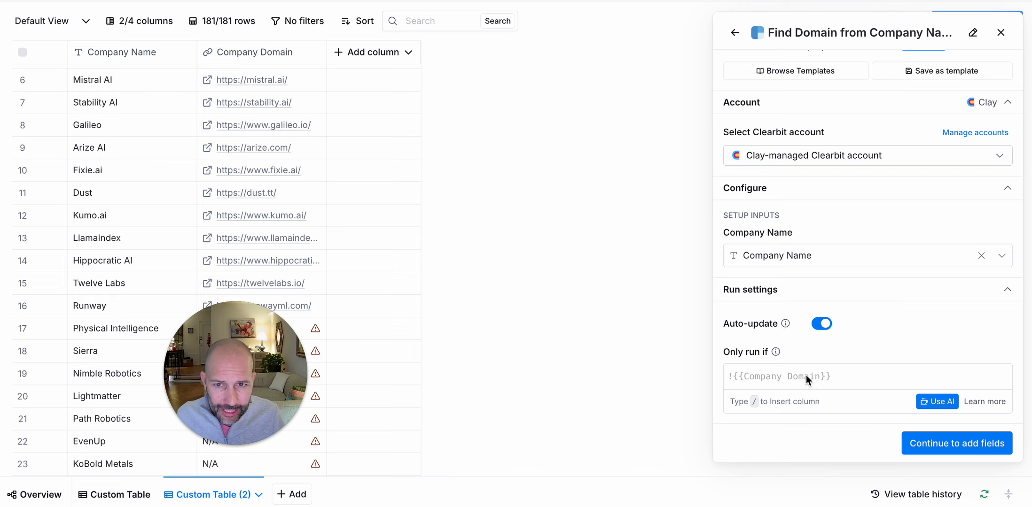
pyautogui.click(932, 400)
pyautogui.click(324, 190)
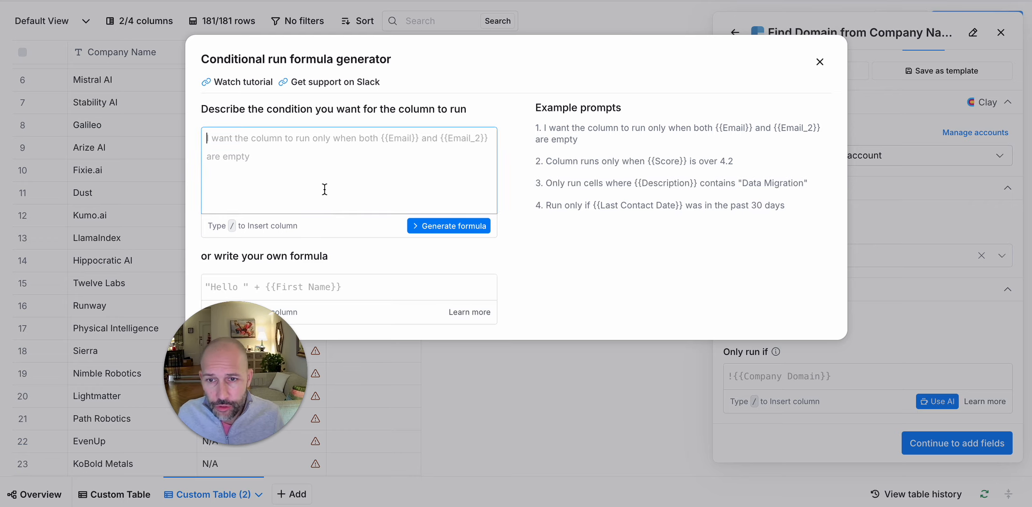
pyautogui.click(820, 61)
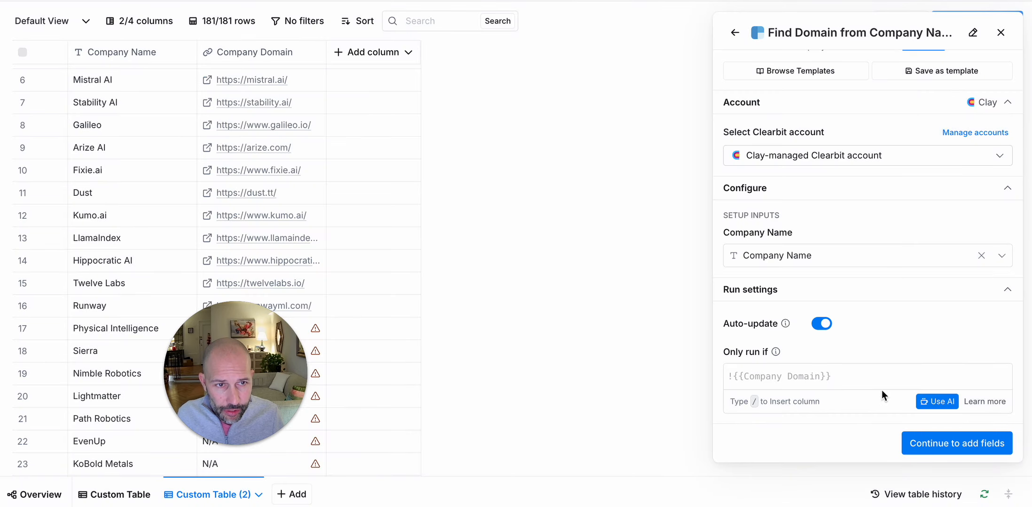
pyautogui.scroll(2, 917, 288)
pyautogui.scroll(-2, 903, 260)
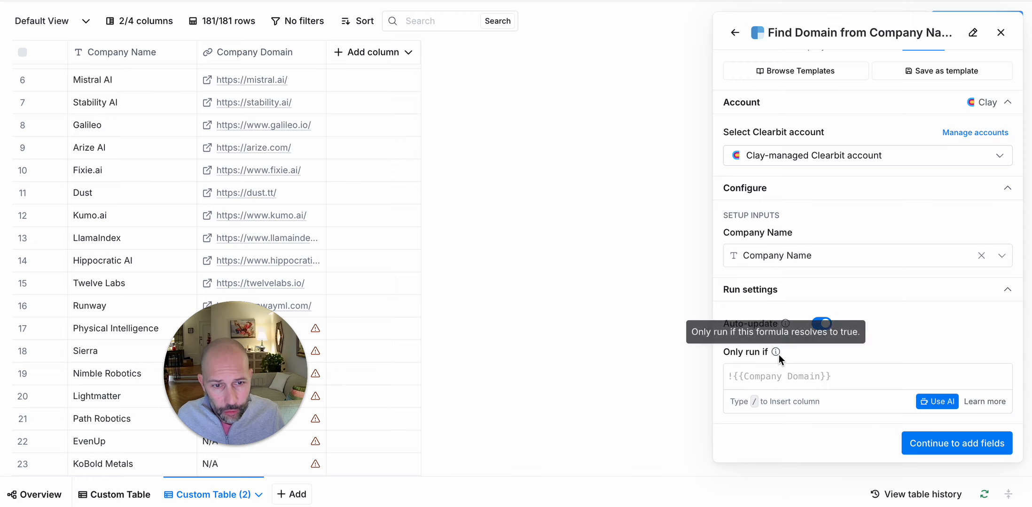
pyautogui.click(812, 383)
pyautogui.write('g')
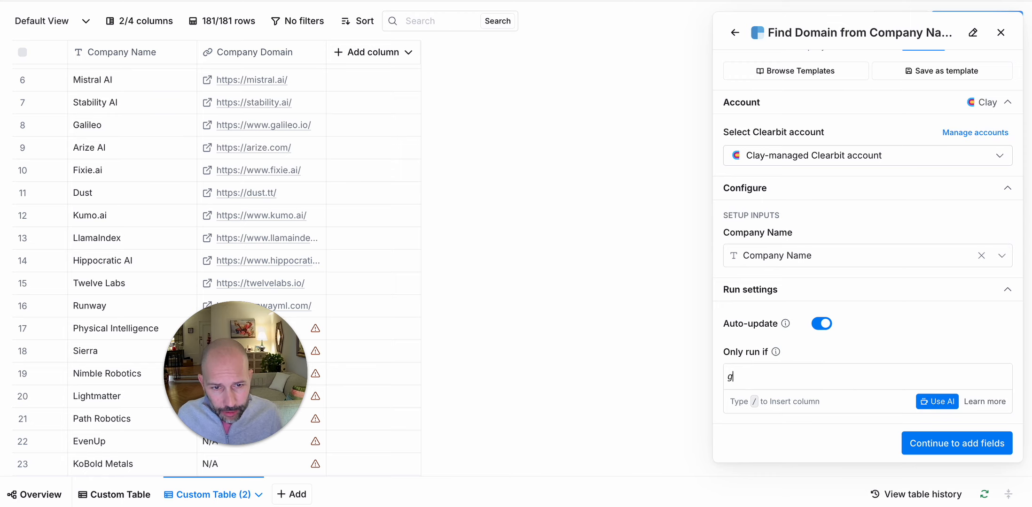
pyautogui.write('j,sbegkskghk')
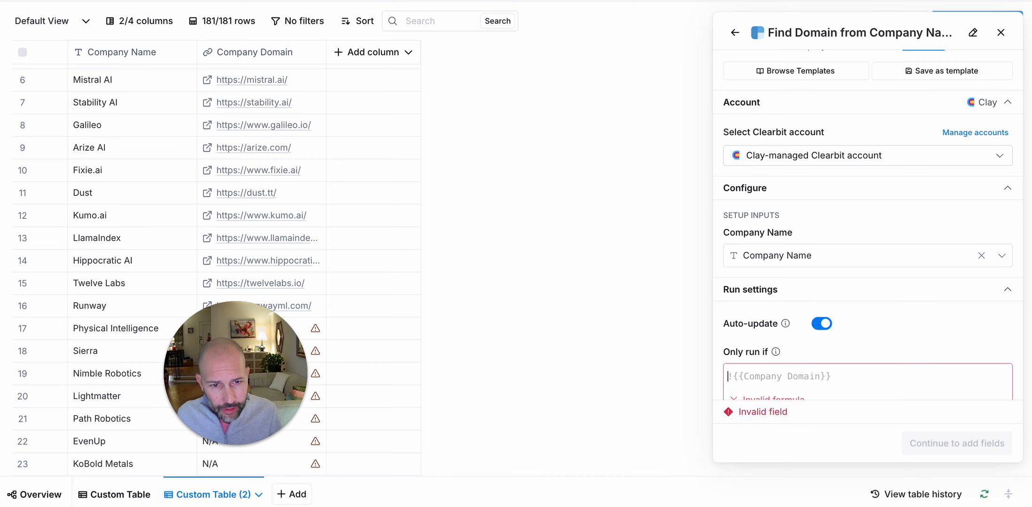
# Generate the enrichment's run condition with AI from the prompt "Only run if Company Domain is empty." and save the formula
pyautogui.click(937, 402)
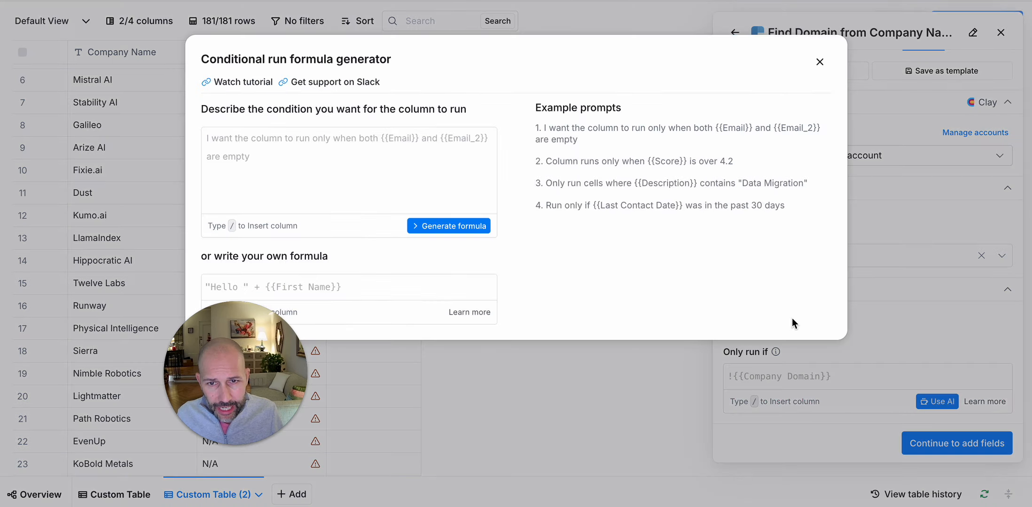
pyautogui.click(388, 182)
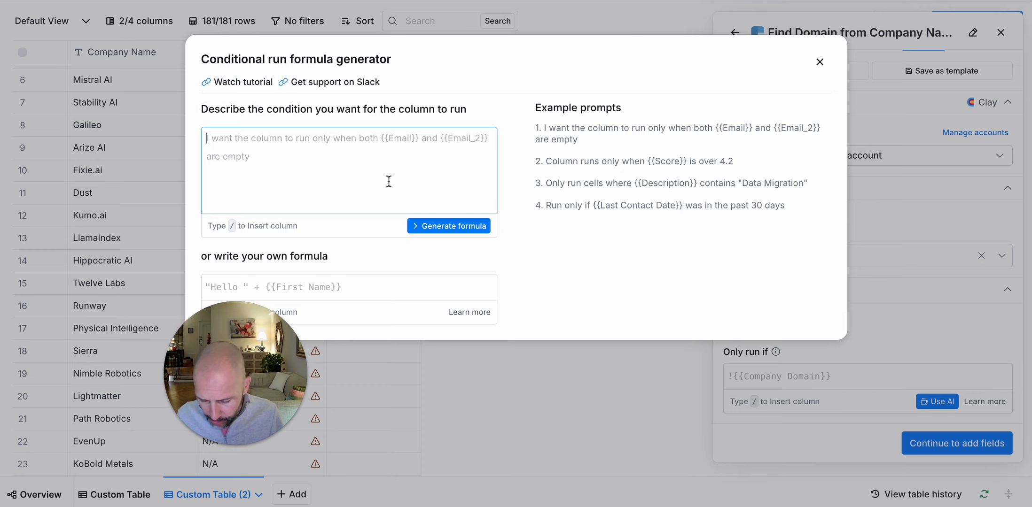
pyautogui.write('Only r')
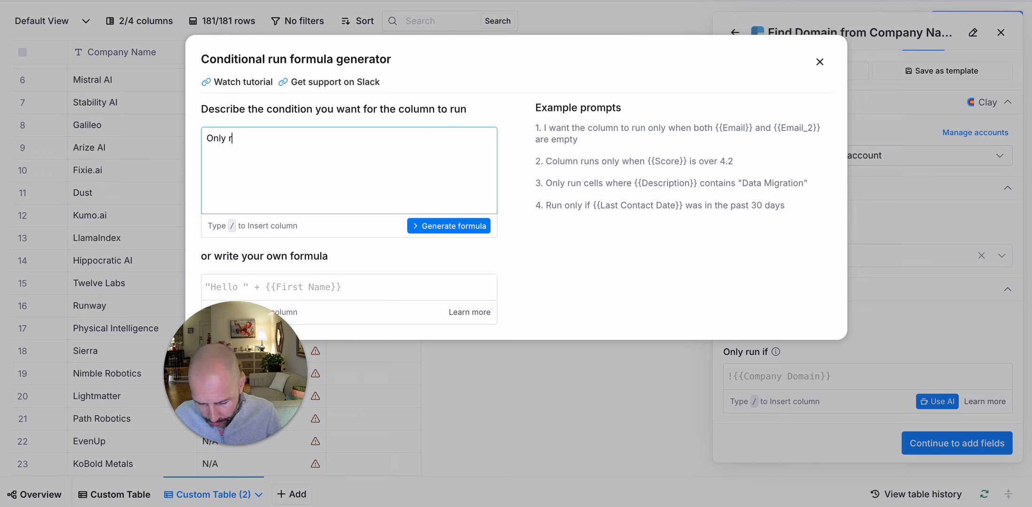
pyautogui.write('un if /')
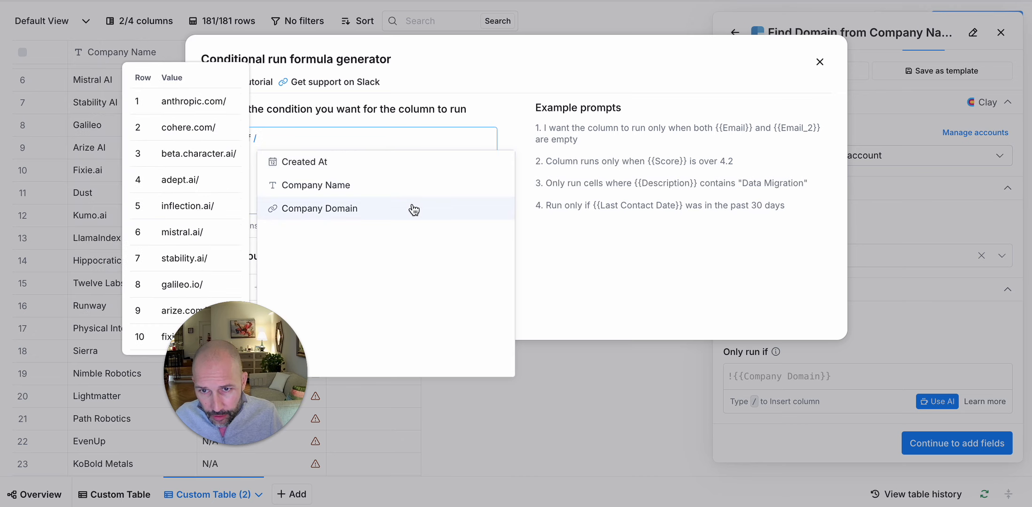
pyautogui.click(396, 208)
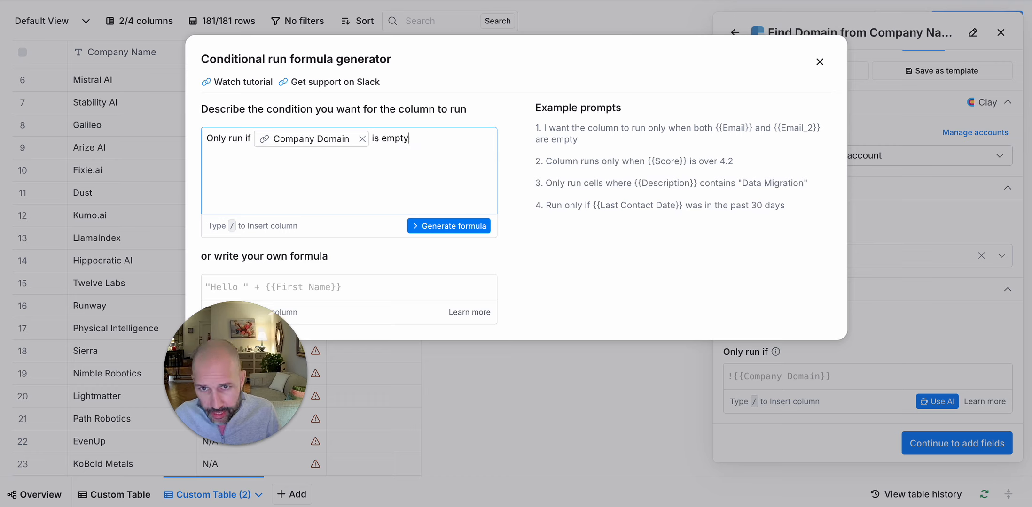
pyautogui.click(442, 228)
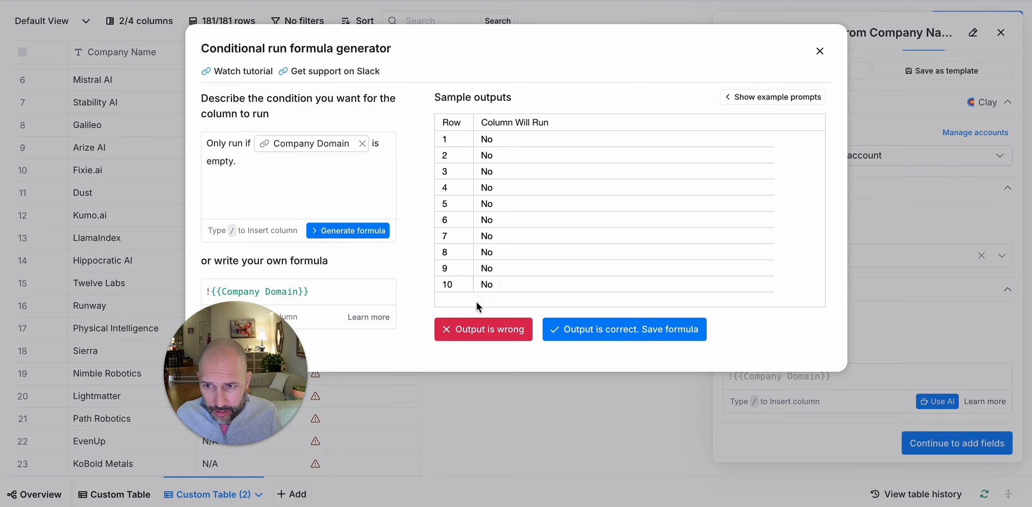
pyautogui.click(644, 333)
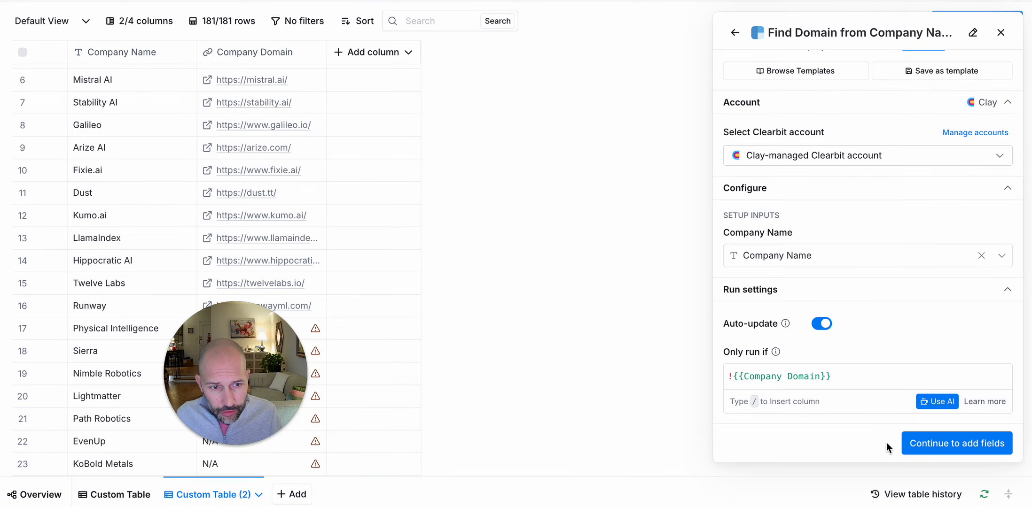
# Save the Find Domain enrichment without any extra data columns and run it on 10 rows
pyautogui.click(920, 444)
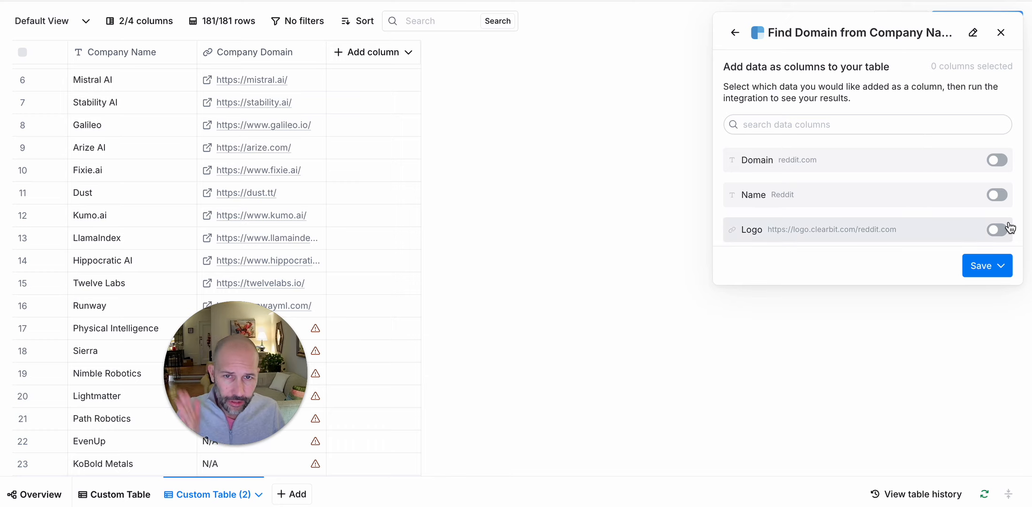
pyautogui.click(1003, 274)
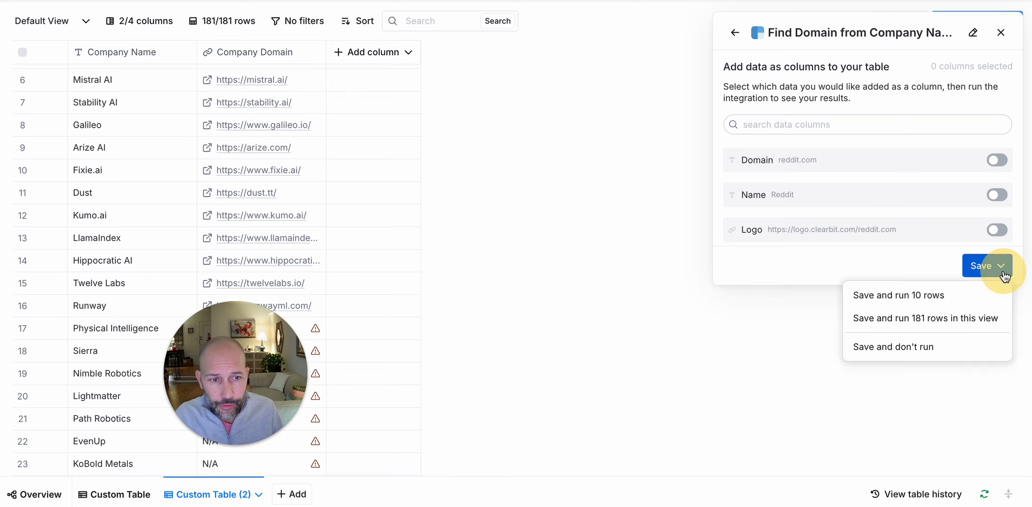
pyautogui.click(956, 303)
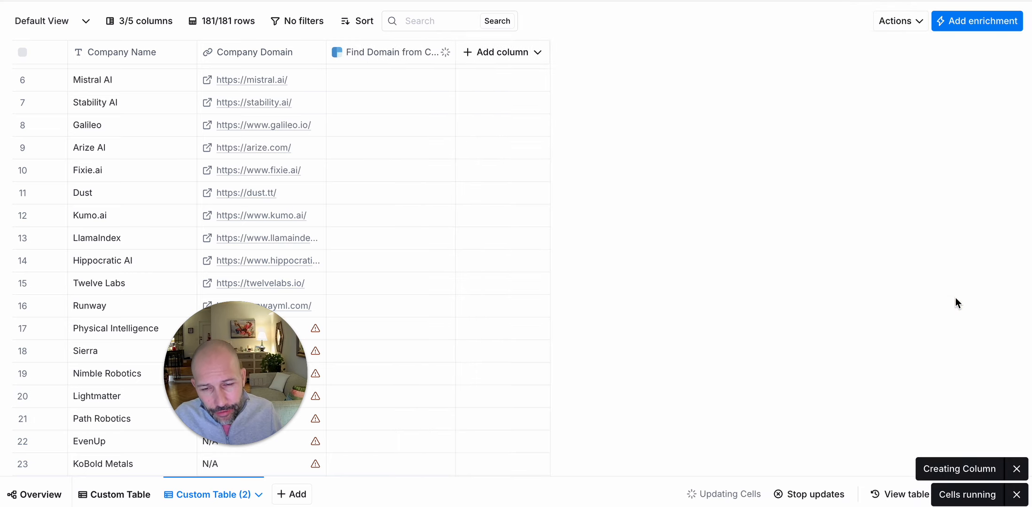
pyautogui.scroll(3, 663, 257)
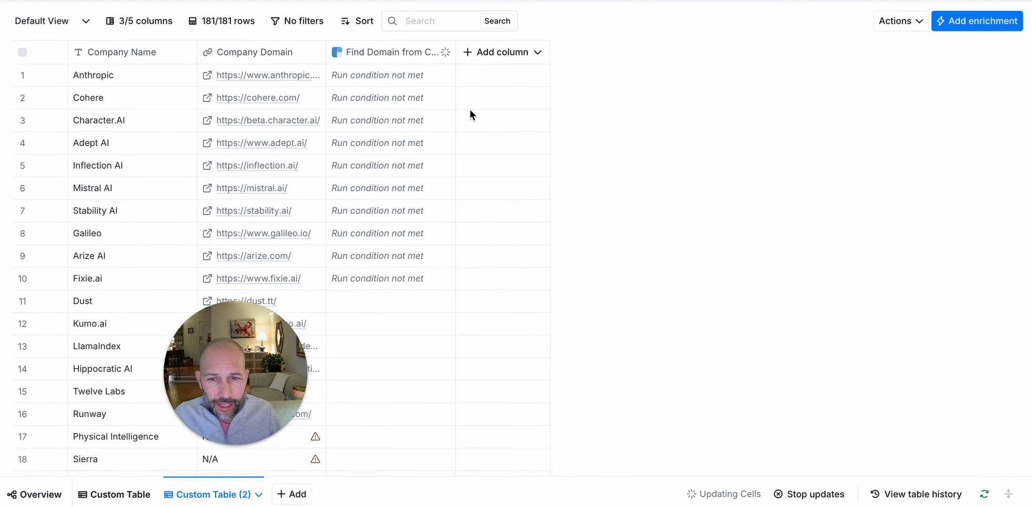
# Run the Find Domain column on all rows that haven't run or have errors
pyautogui.click(380, 52)
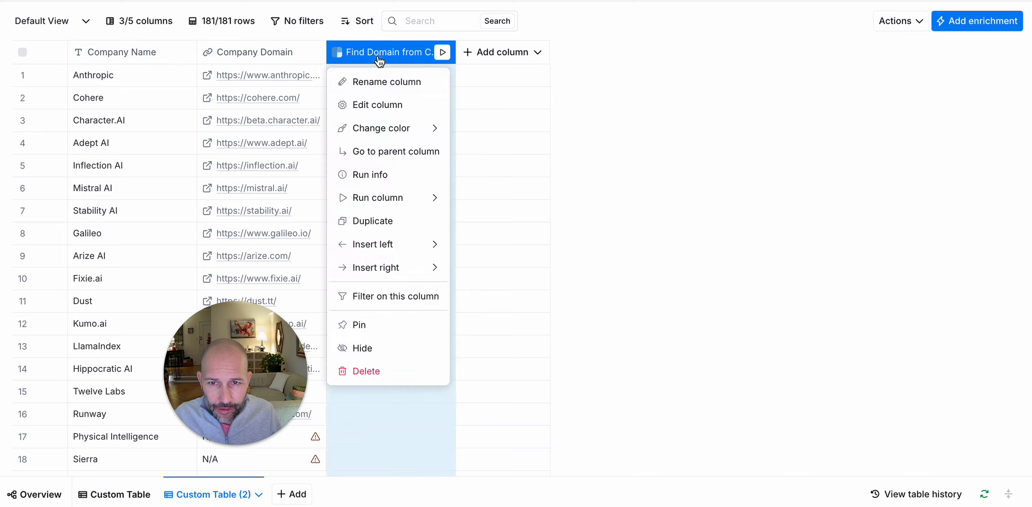
pyautogui.click(655, 140)
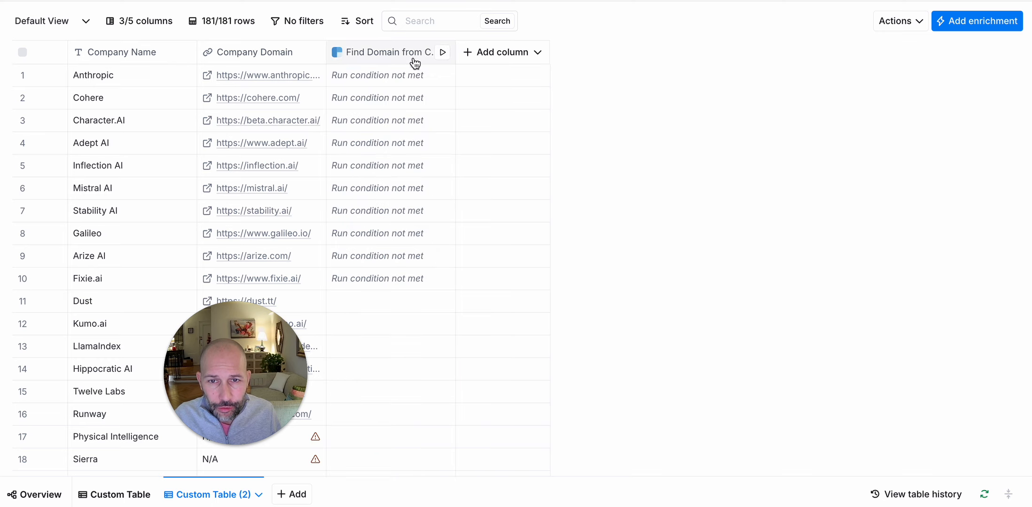
pyautogui.click(442, 53)
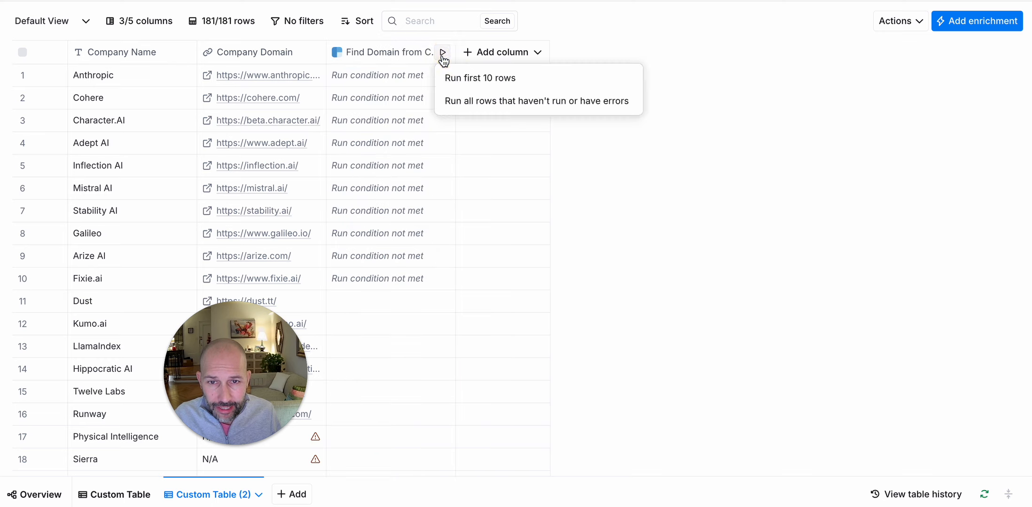
pyautogui.click(622, 108)
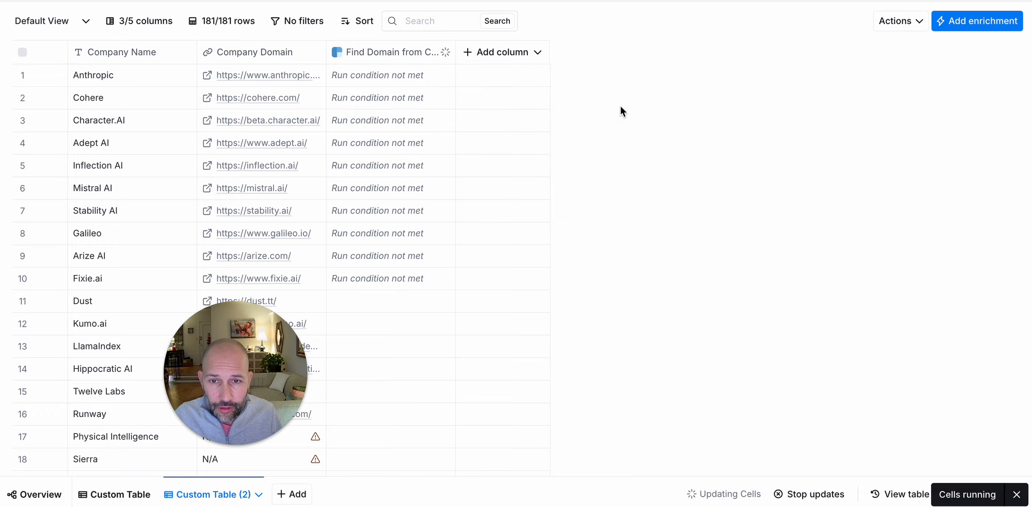
# Look through the table's rows and compare the Find Domain results with the Company Domain values
pyautogui.scroll(-5, 625, 204)
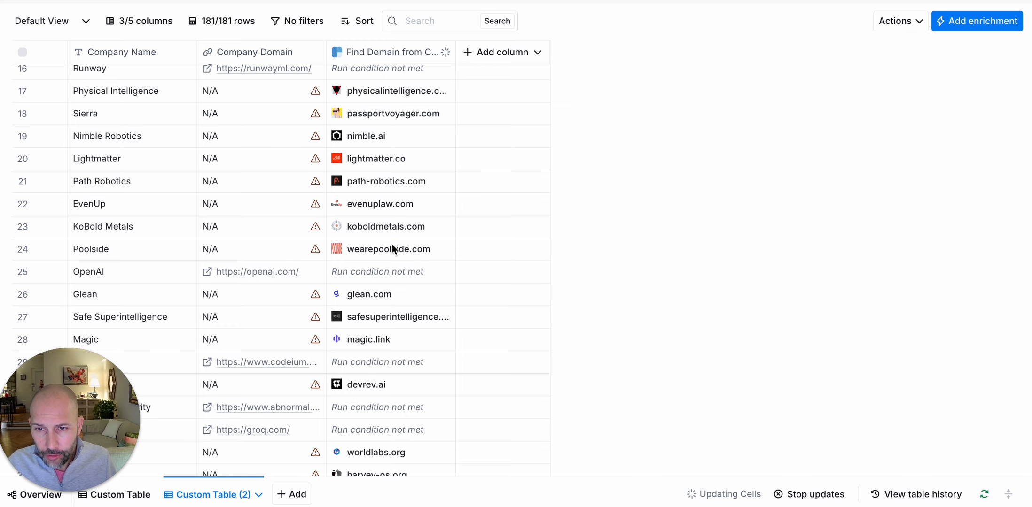
pyautogui.scroll(5, 392, 245)
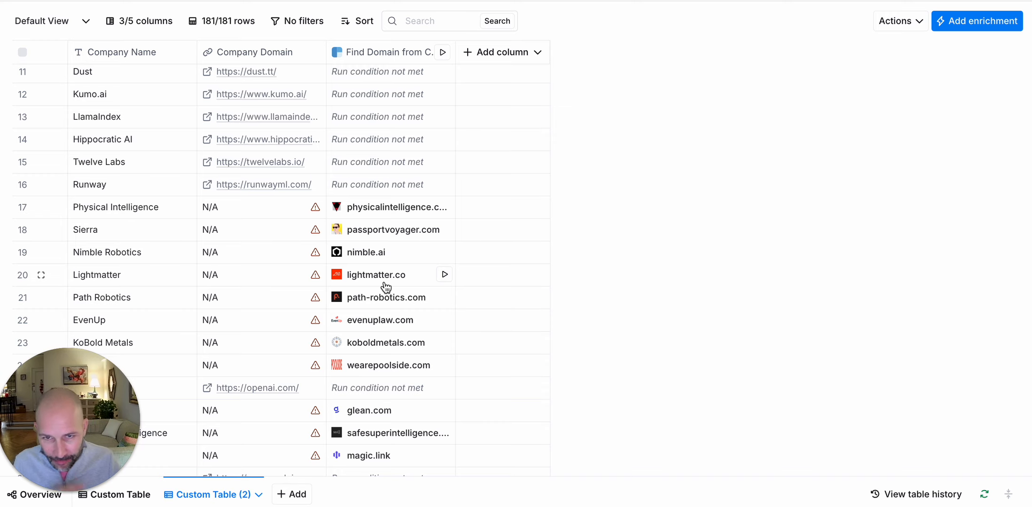
pyautogui.scroll(5, 372, 289)
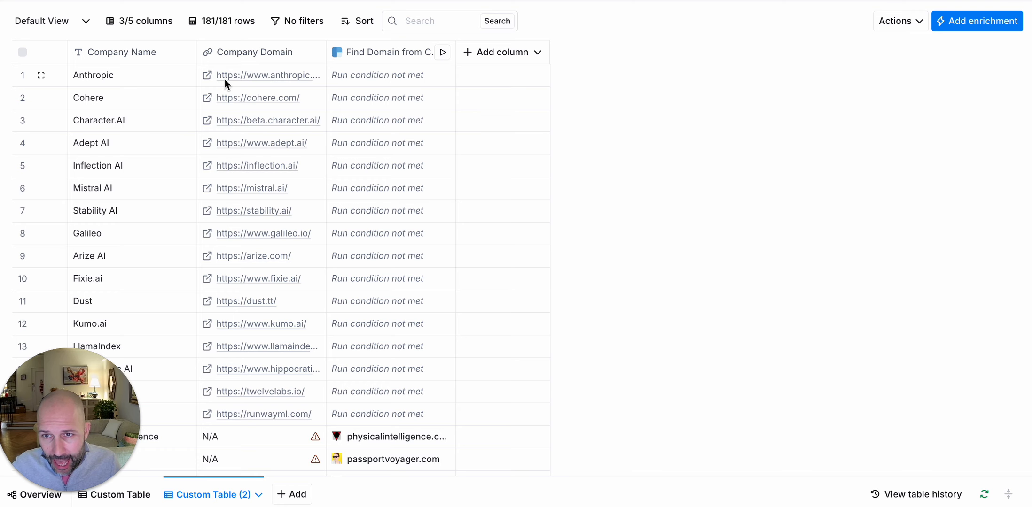
pyautogui.scroll(-9, 298, 217)
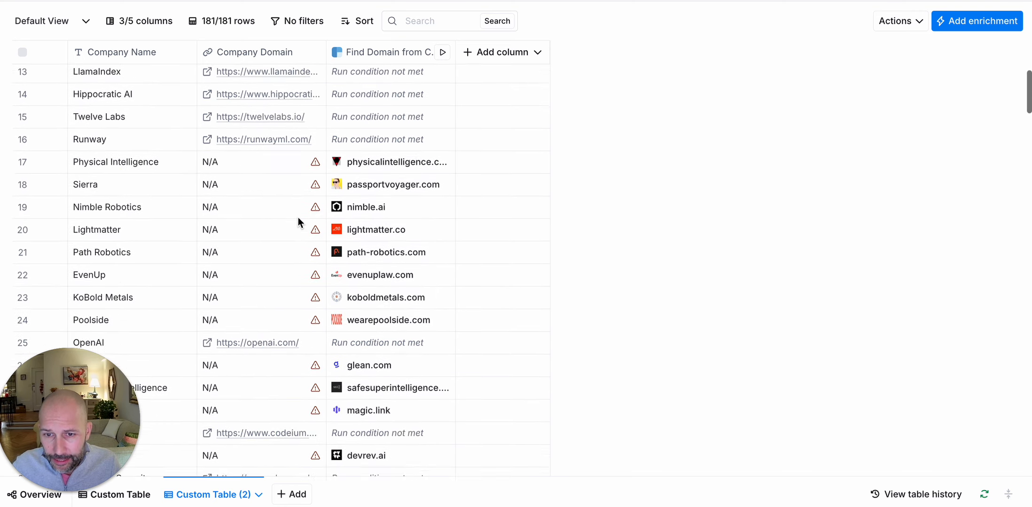
pyautogui.scroll(-4, 386, 220)
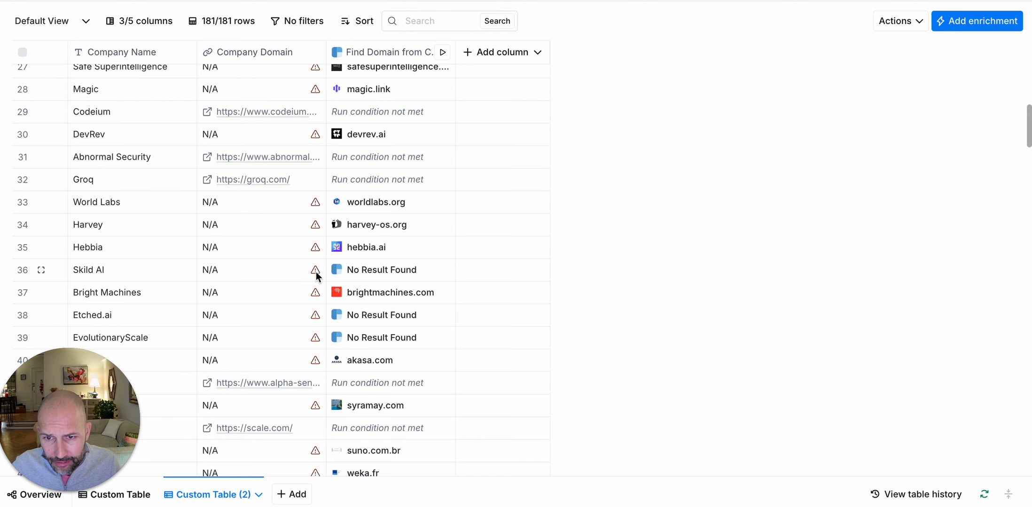
pyautogui.scroll(-4, 373, 386)
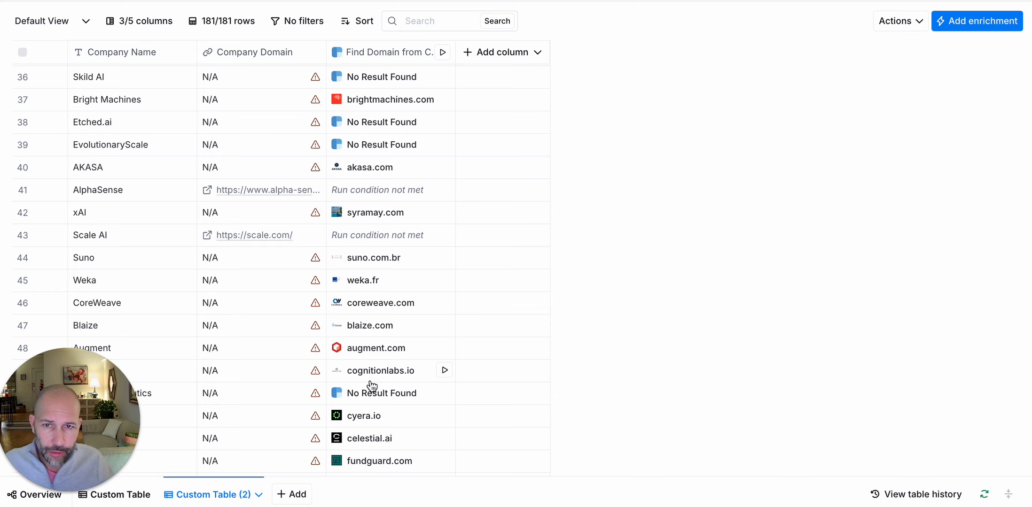
pyautogui.scroll(-1, 390, 386)
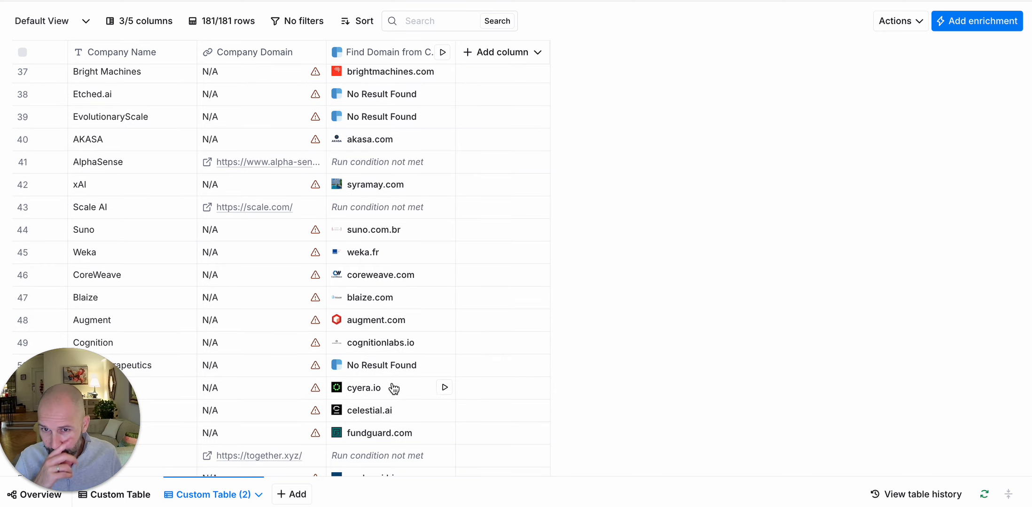
pyautogui.scroll(-1, 390, 372)
pyautogui.scroll(-4, 482, 339)
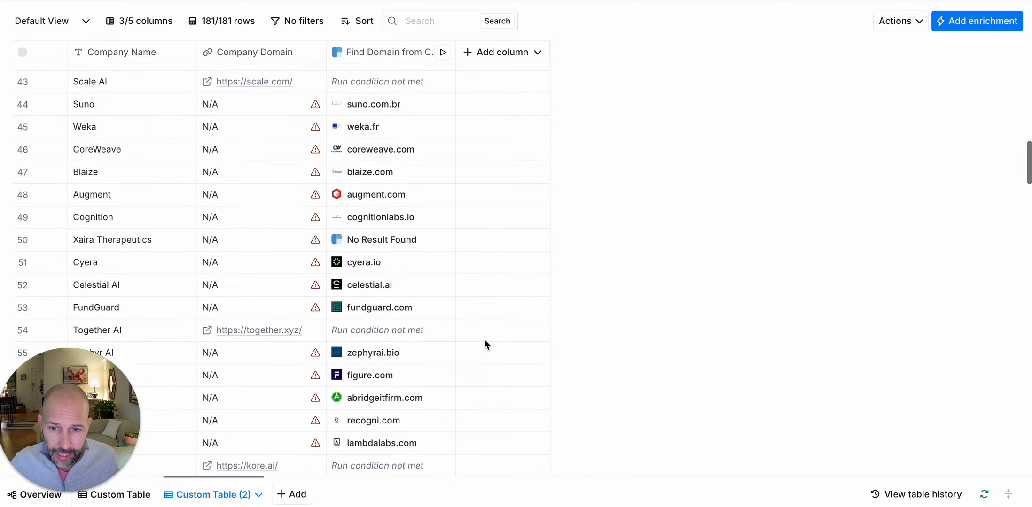
pyautogui.scroll(-2, 451, 342)
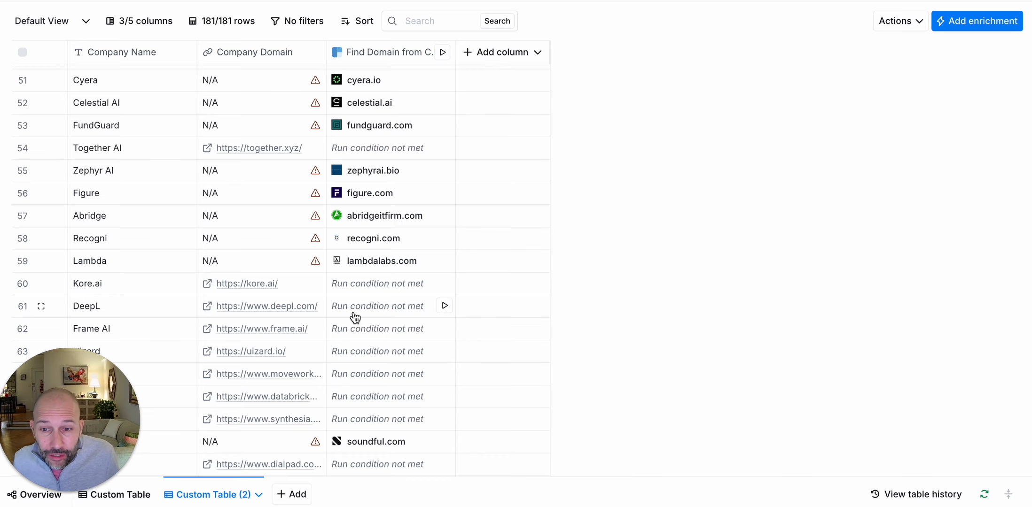
pyautogui.scroll(-2, 354, 318)
pyautogui.scroll(-5, 373, 341)
pyautogui.scroll(-15, 380, 345)
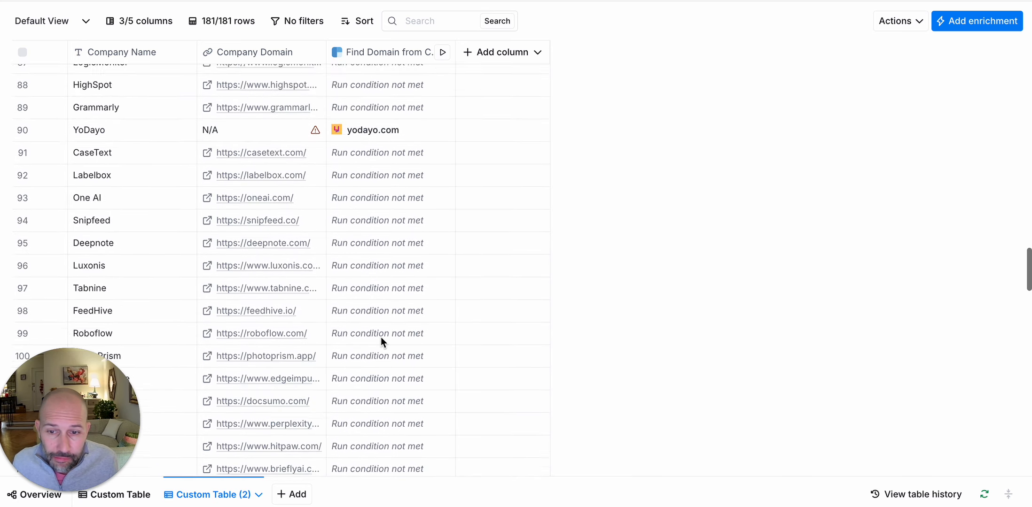
pyautogui.scroll(-5, 386, 345)
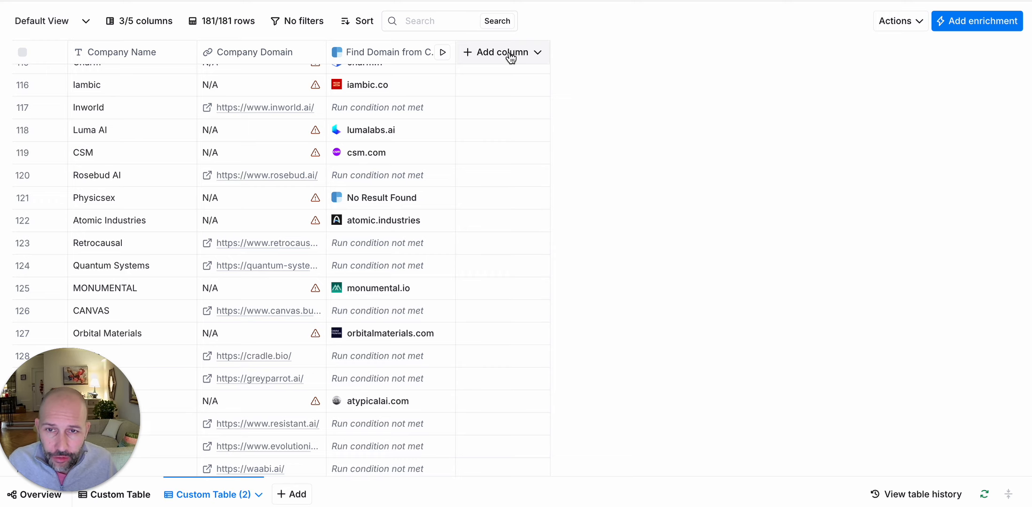
pyautogui.scroll(20, 520, 123)
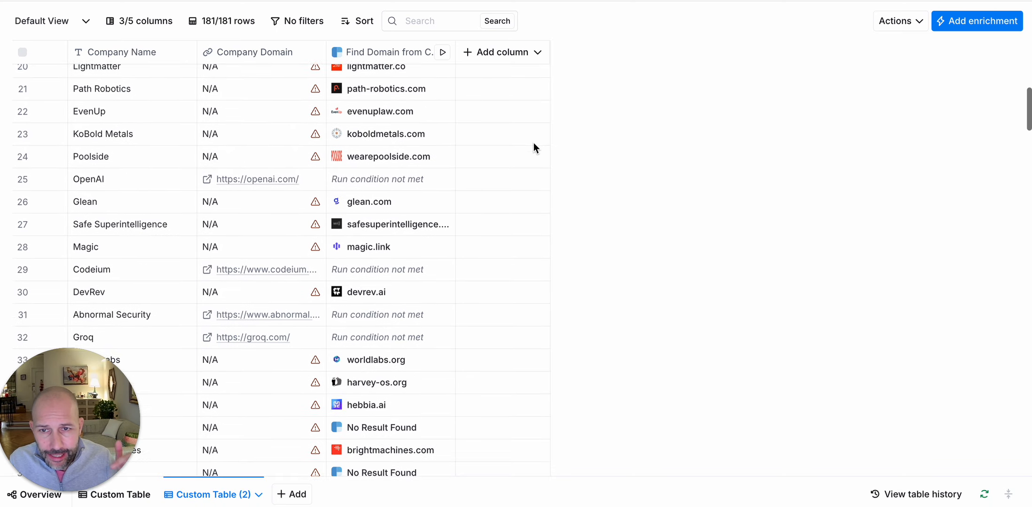
pyautogui.scroll(8, 534, 143)
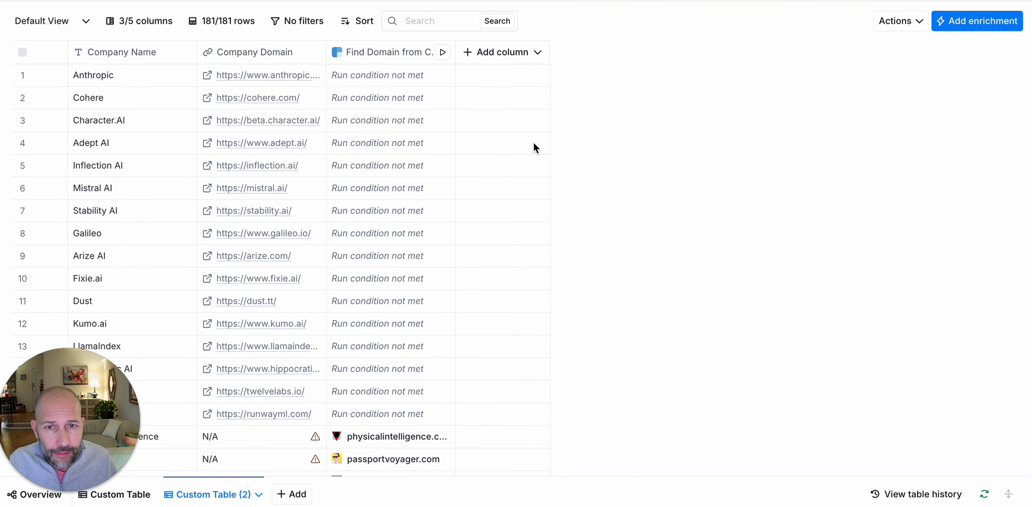
pyautogui.scroll(-4, 462, 206)
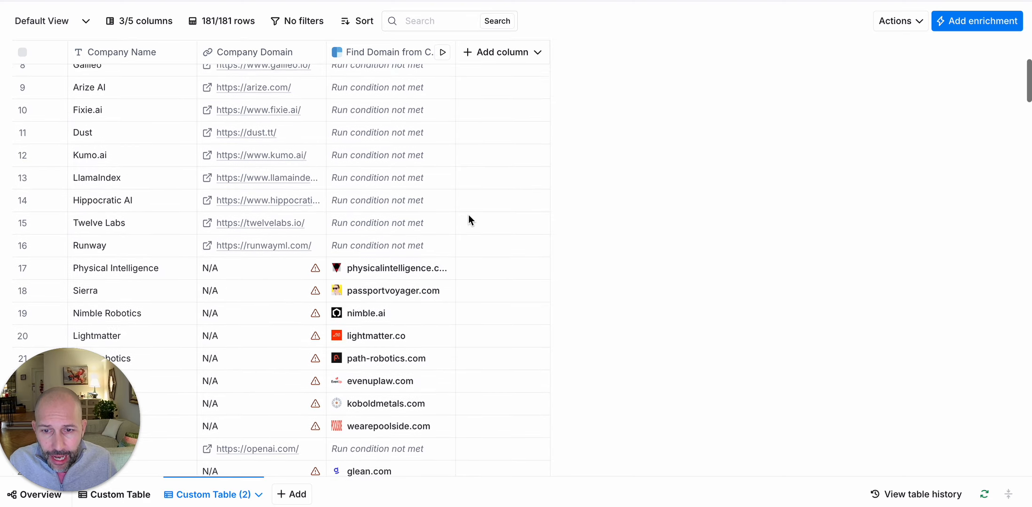
pyautogui.scroll(4, 468, 214)
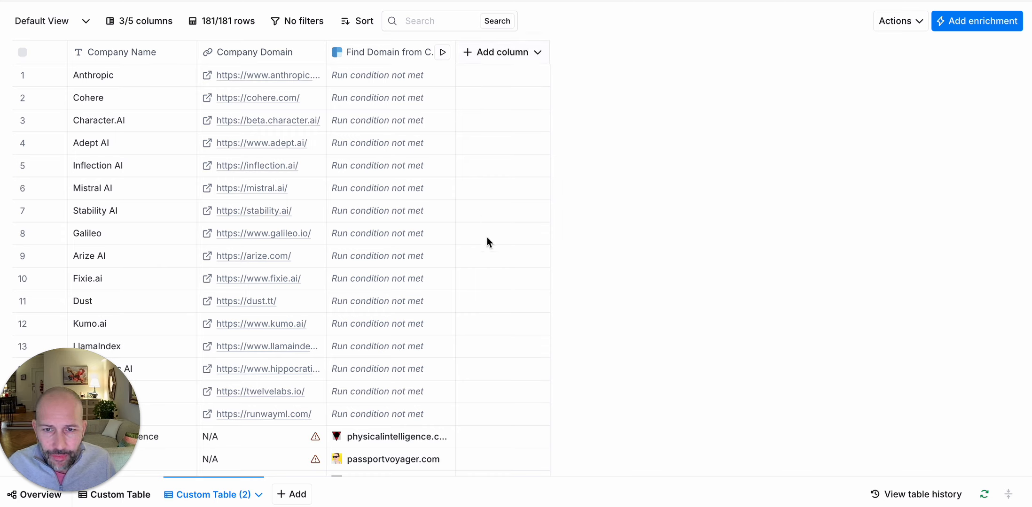
# Add a merge column and set its first source to the domain property of Find Domain from Company Name
pyautogui.click(514, 52)
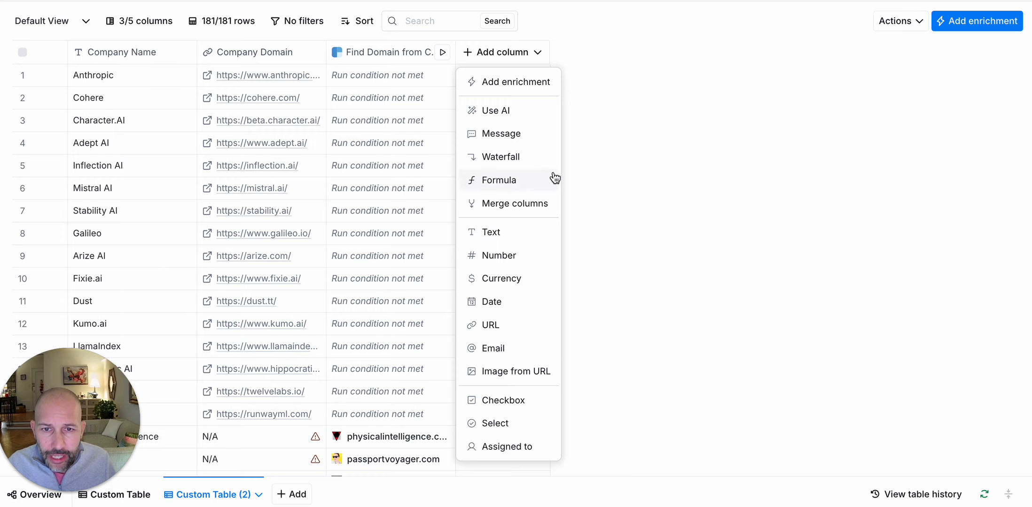
pyautogui.click(510, 204)
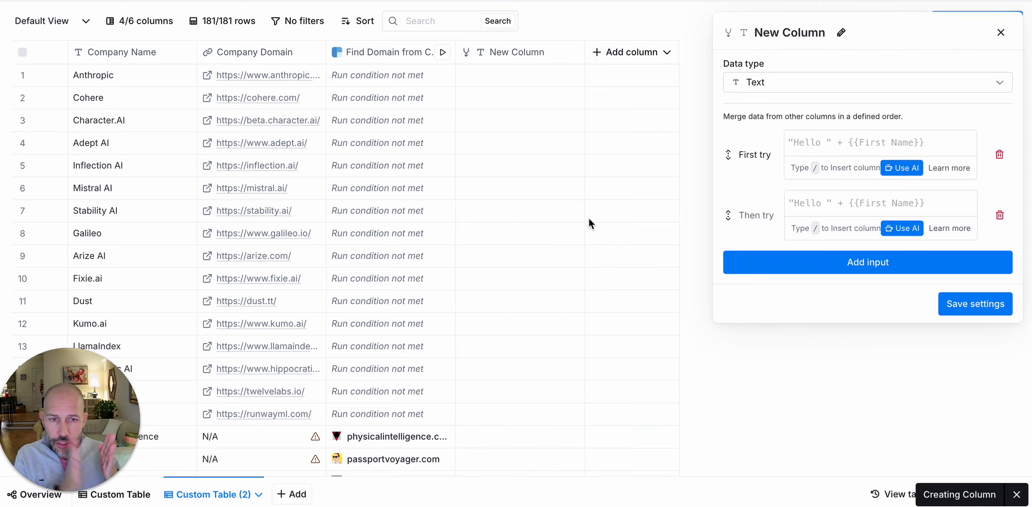
pyautogui.click(808, 141)
pyautogui.write('?')
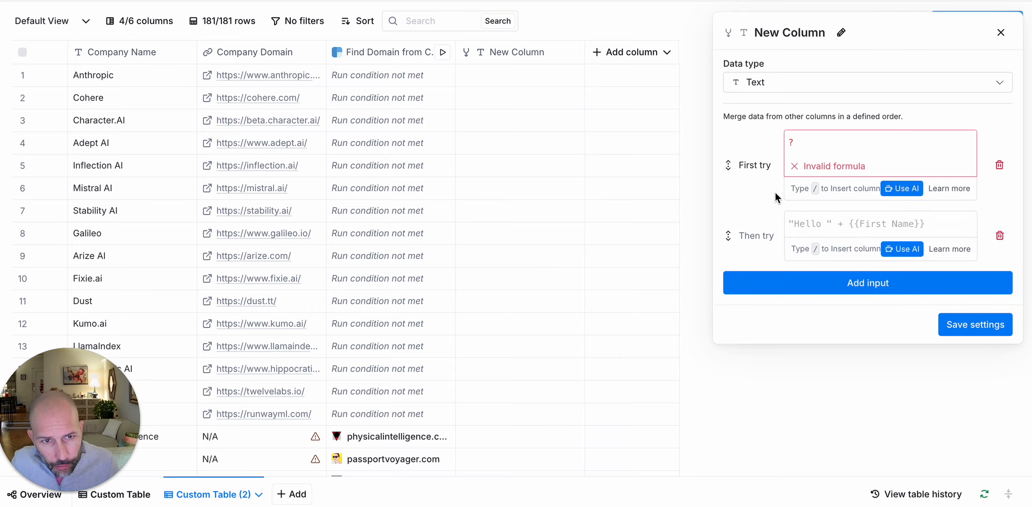
pyautogui.press('BackSpace')
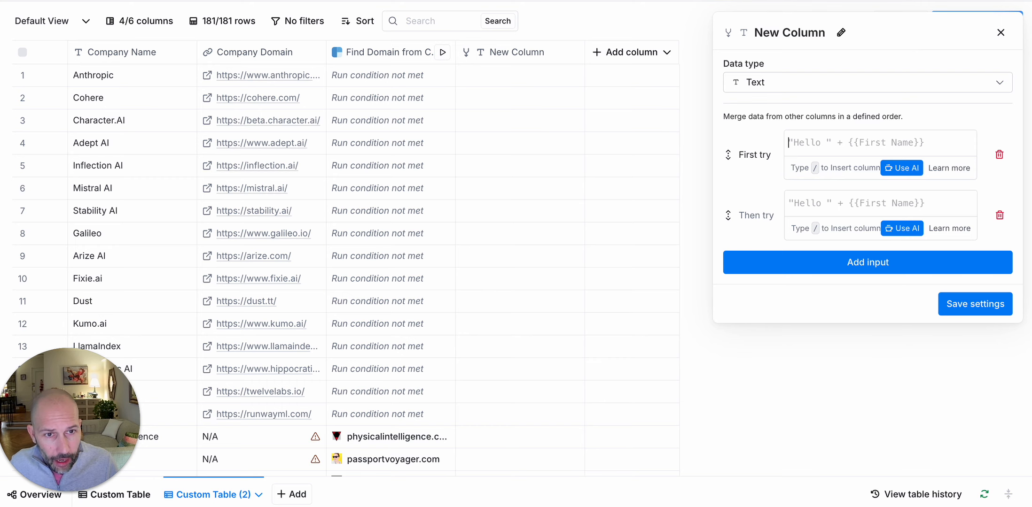
pyautogui.write('/')
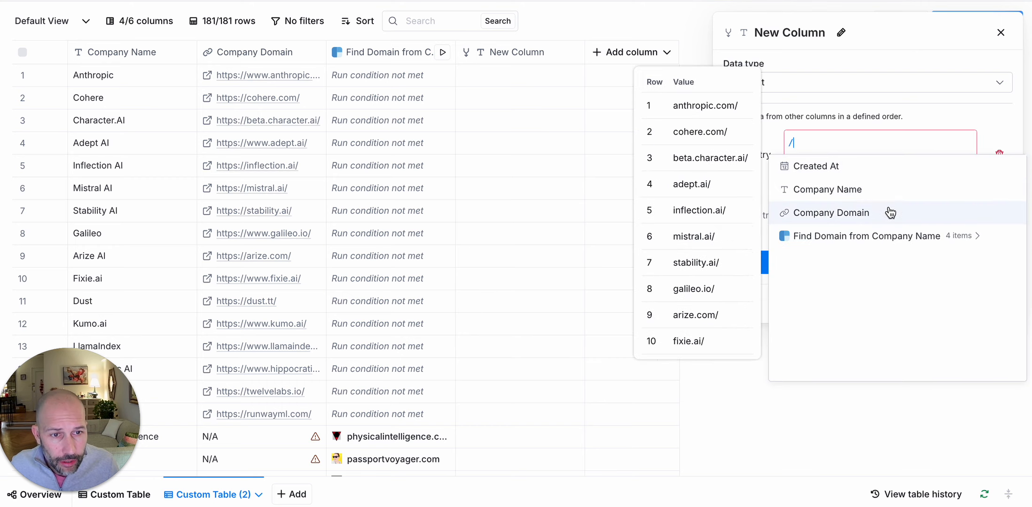
pyautogui.moveTo(888, 236)
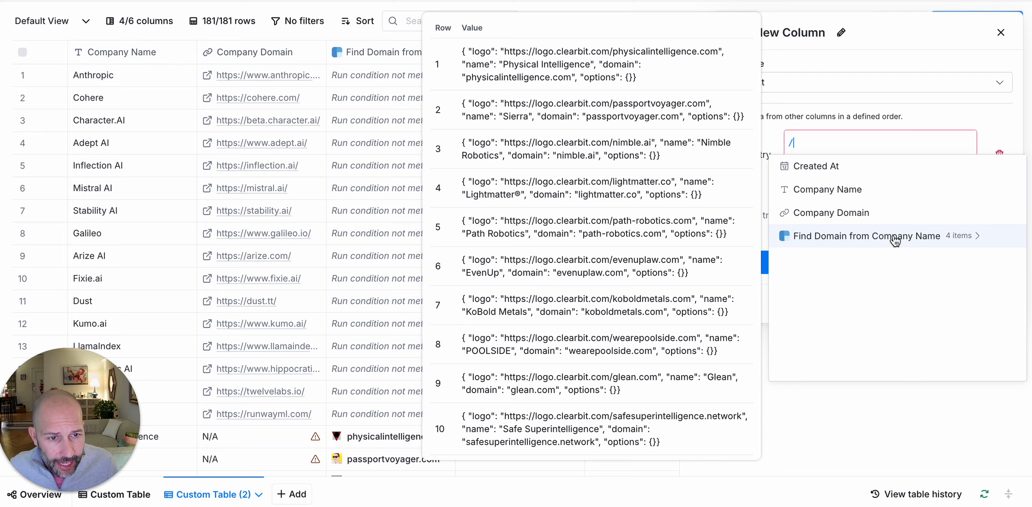
pyautogui.click(894, 242)
pyautogui.moveTo(865, 353)
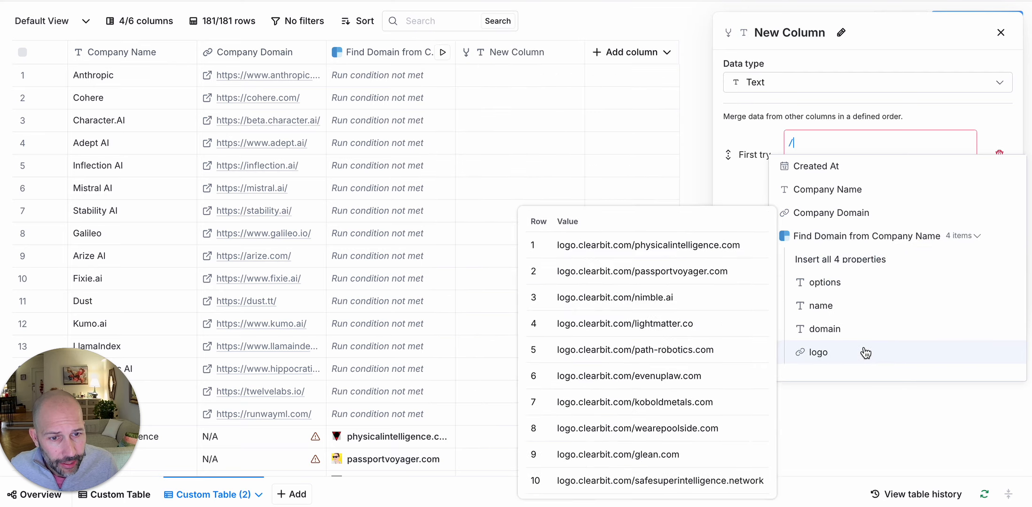
pyautogui.click(869, 328)
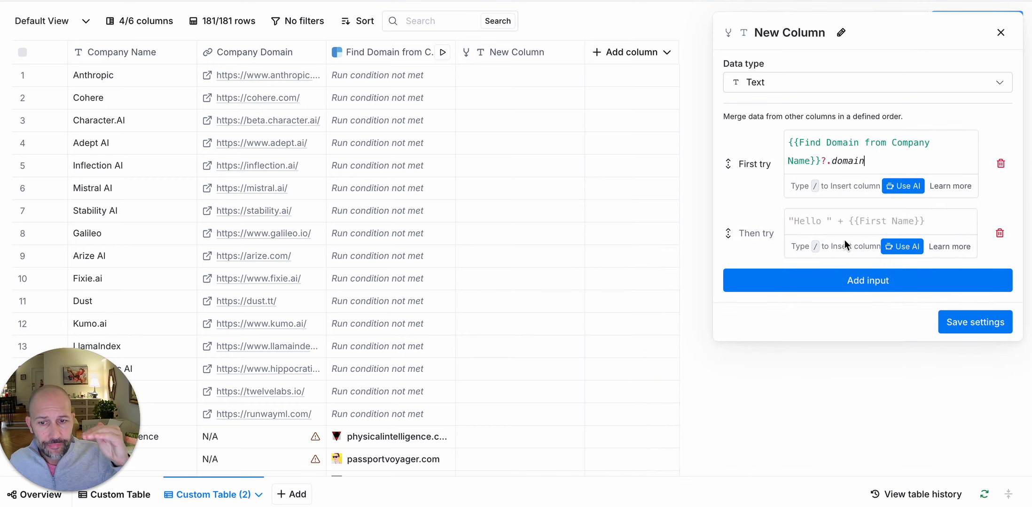
# Set the merge column's fallback source to Company Domain and save the column settings
pyautogui.click(853, 215)
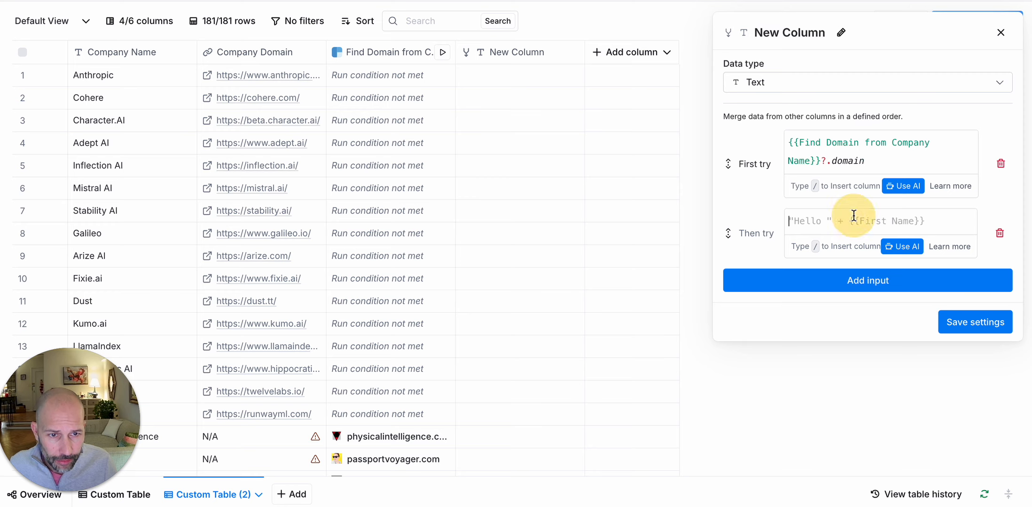
pyautogui.write('/')
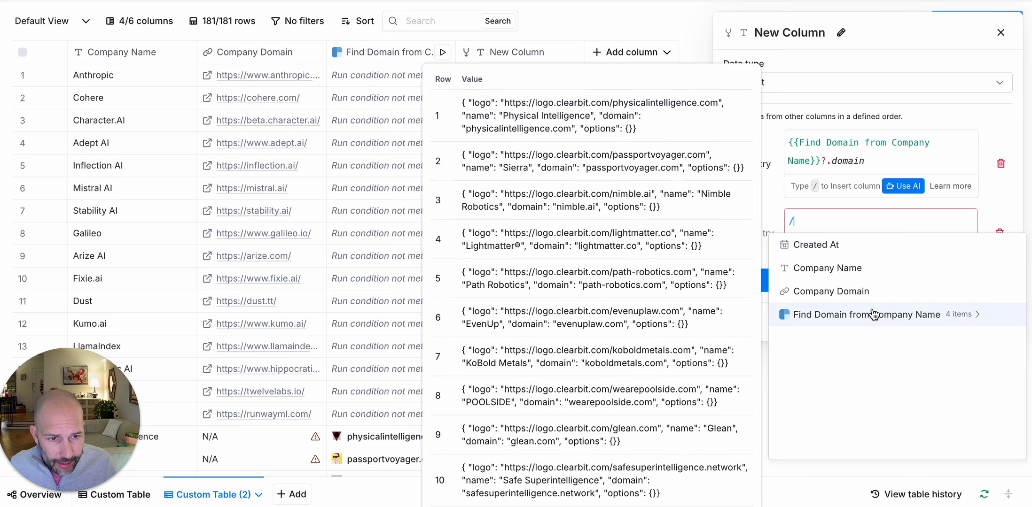
pyautogui.click(892, 299)
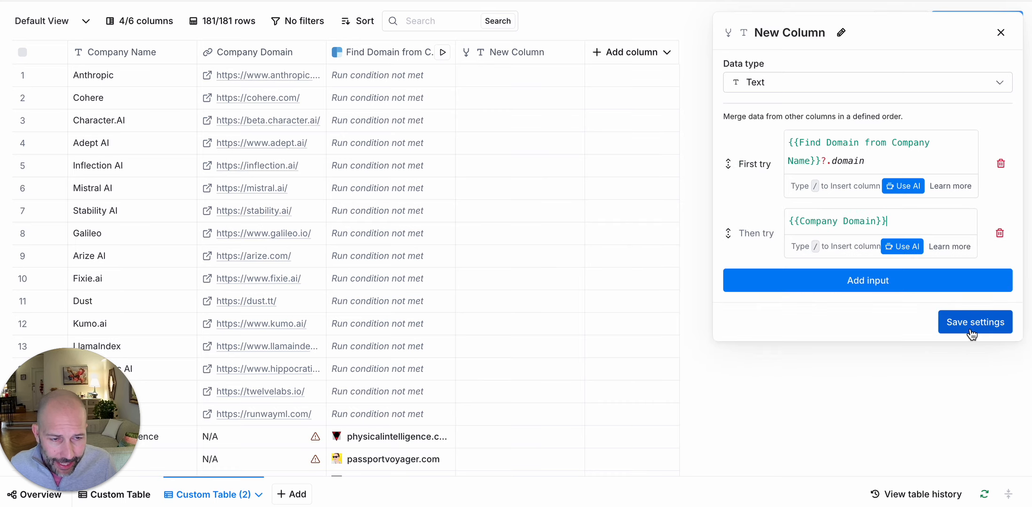
pyautogui.click(956, 324)
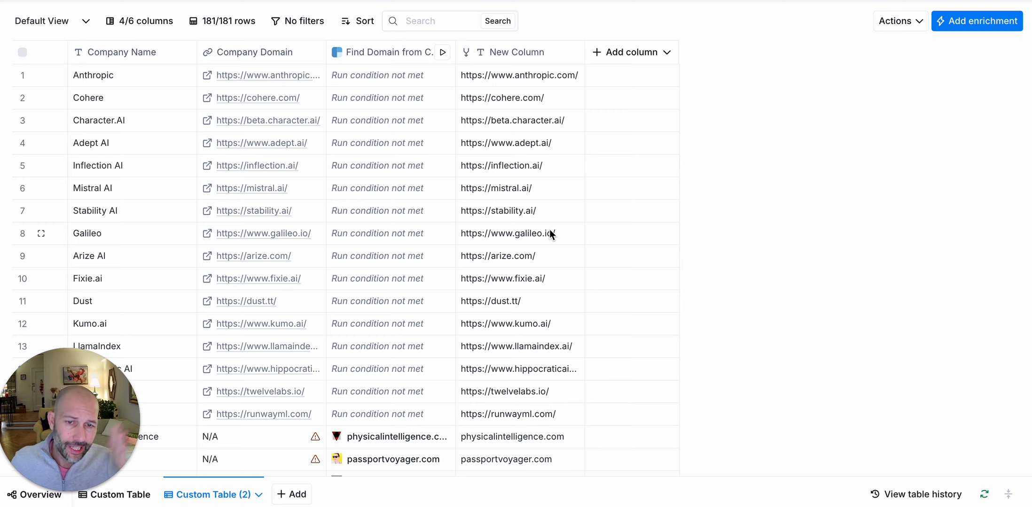
# Rename the merged domain column as "All Domains"
pyautogui.scroll(-20, 556, 221)
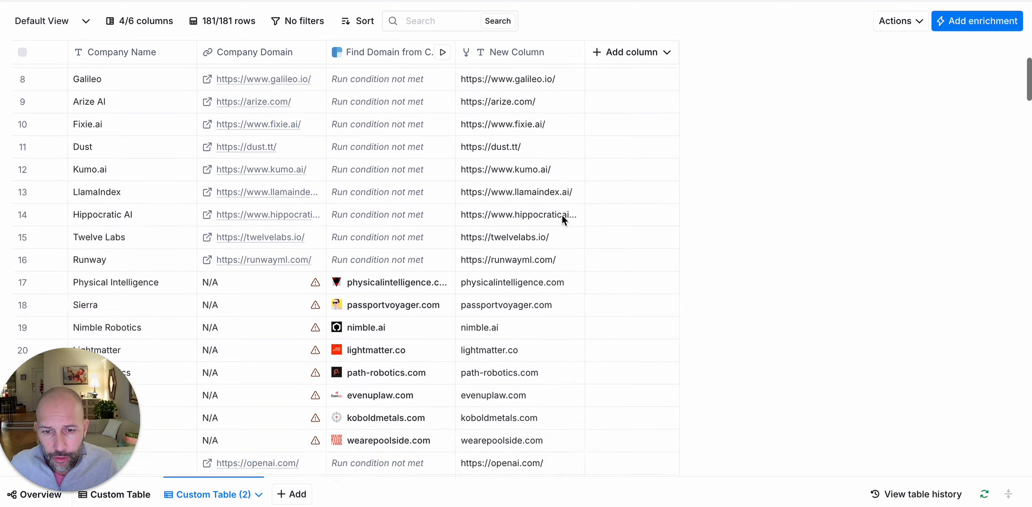
pyautogui.scroll(-20, 557, 210)
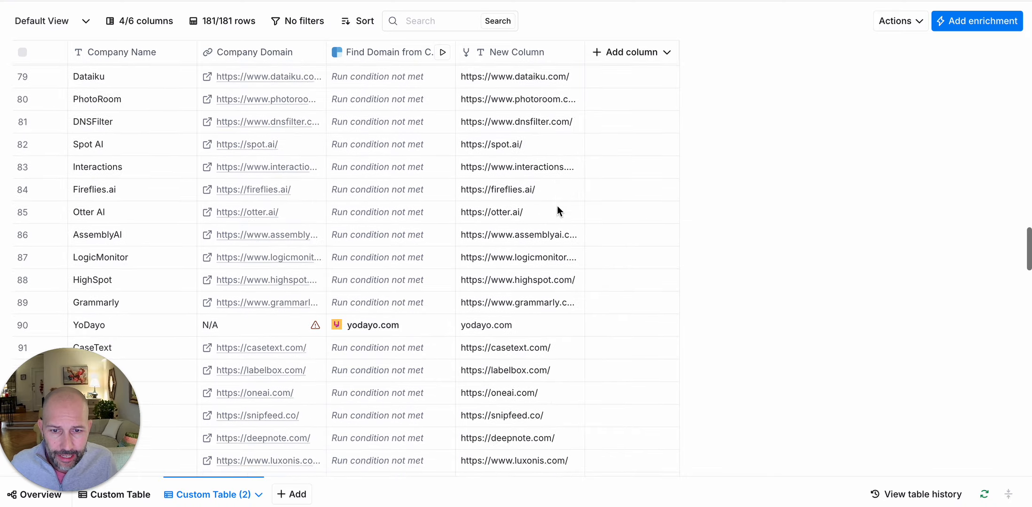
pyautogui.scroll(-10, 558, 211)
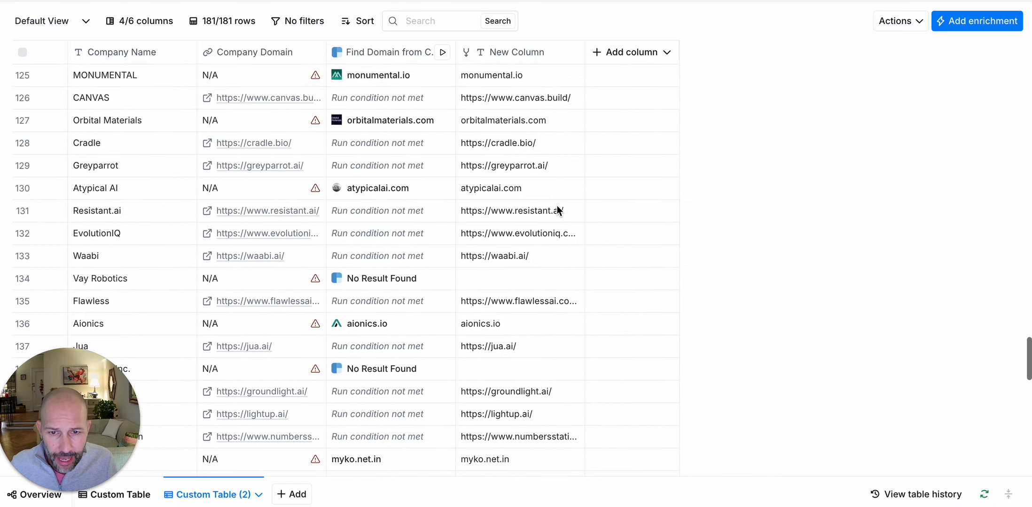
pyautogui.scroll(-3, 569, 220)
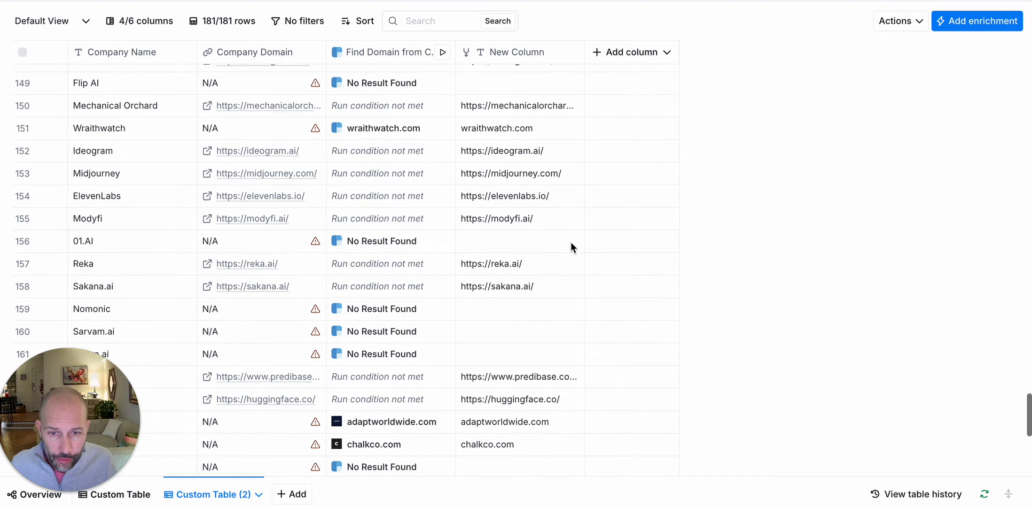
pyautogui.scroll(20, 570, 243)
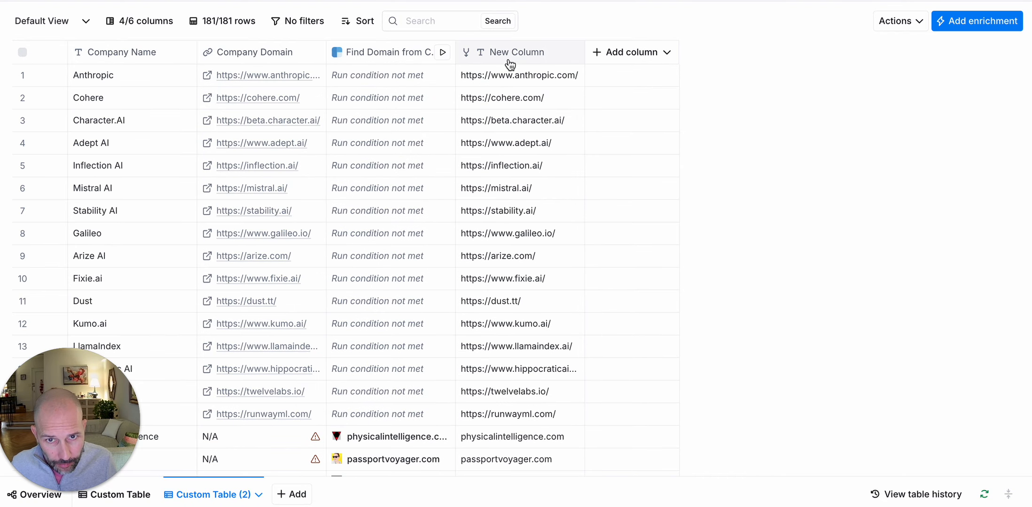
pyautogui.scroll(-1, 512, 60)
pyautogui.click(530, 56)
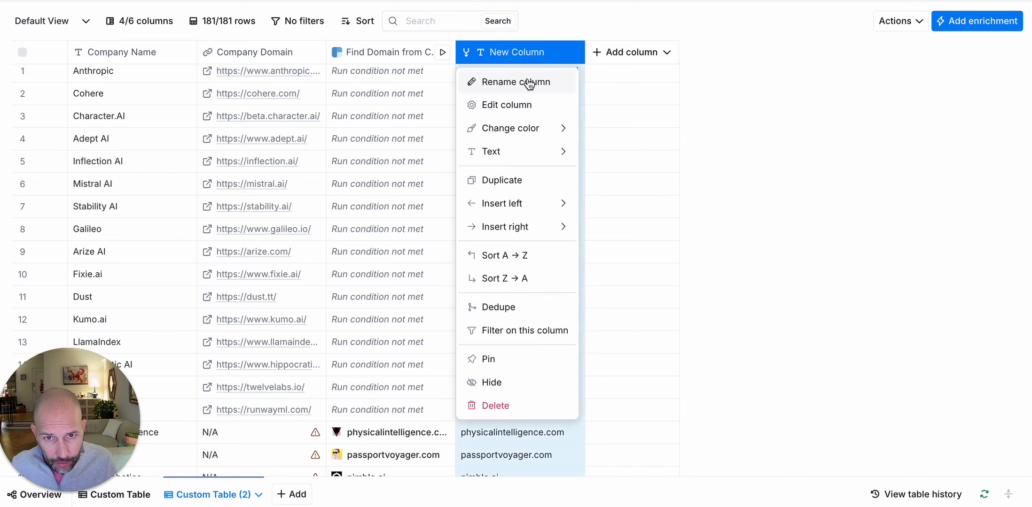
pyautogui.click(526, 80)
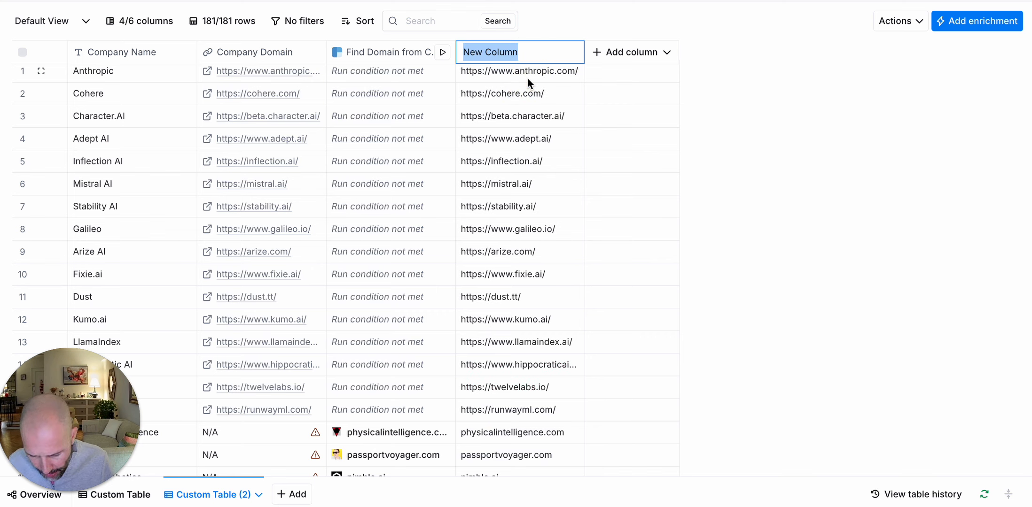
pyautogui.write('All Domains')
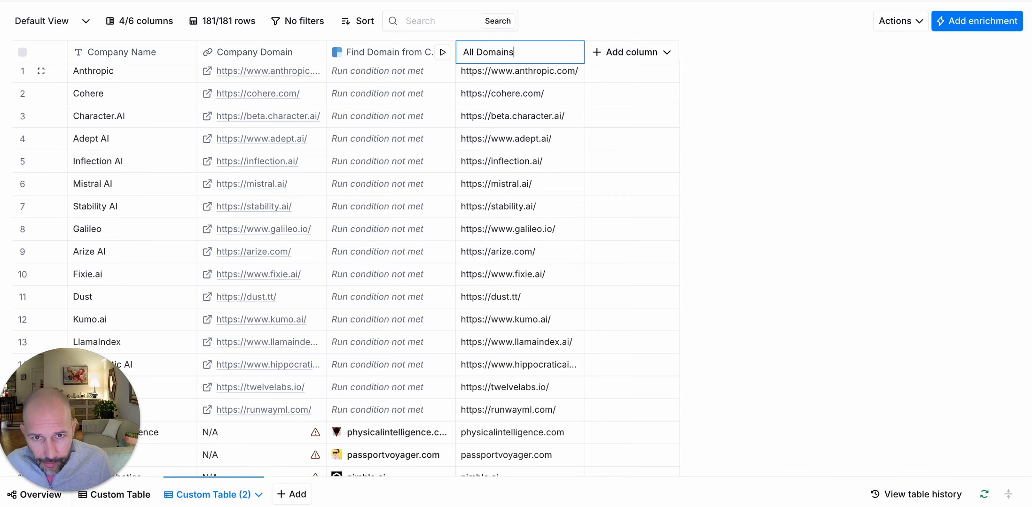
pyautogui.press('Return')
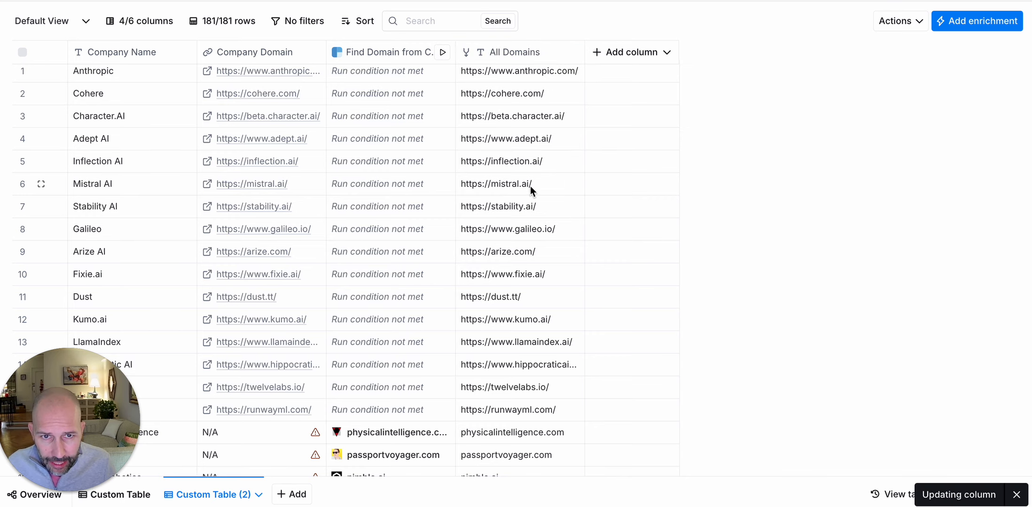
pyautogui.scroll(1, 527, 173)
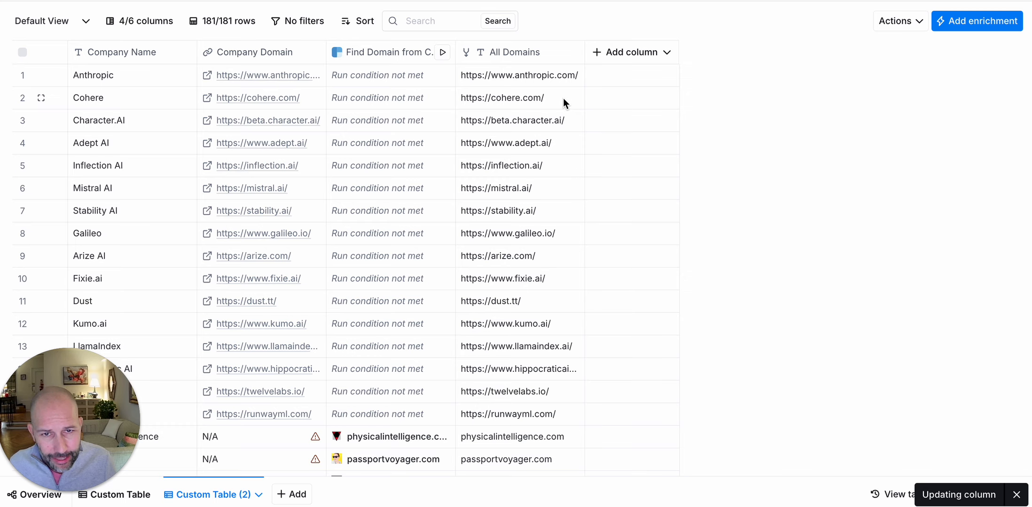
pyautogui.click(638, 53)
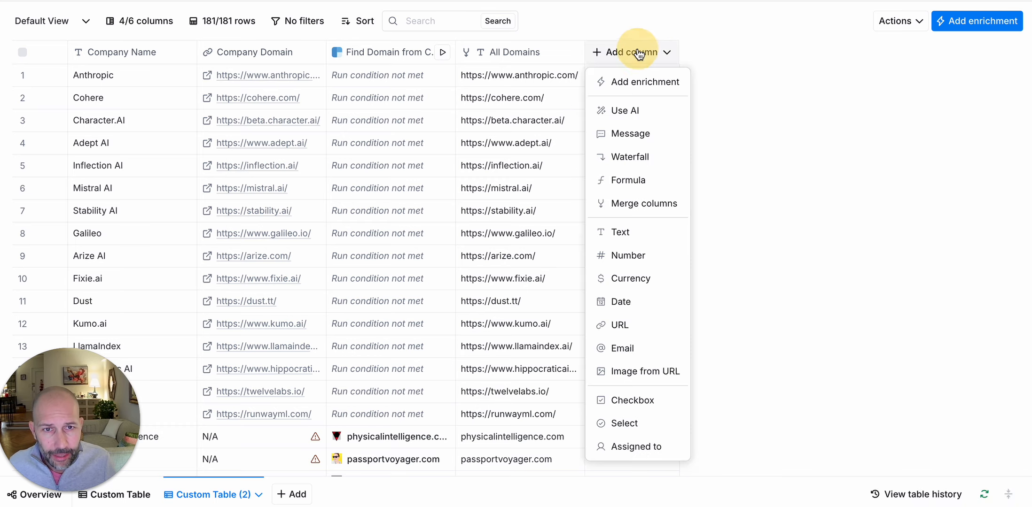
pyautogui.click(634, 82)
pyautogui.click(709, 42)
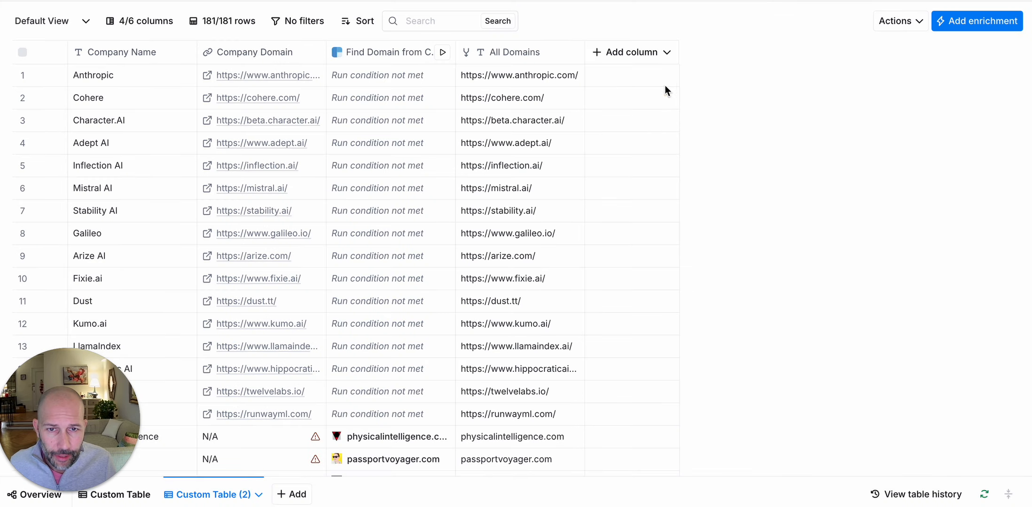
pyautogui.click(618, 52)
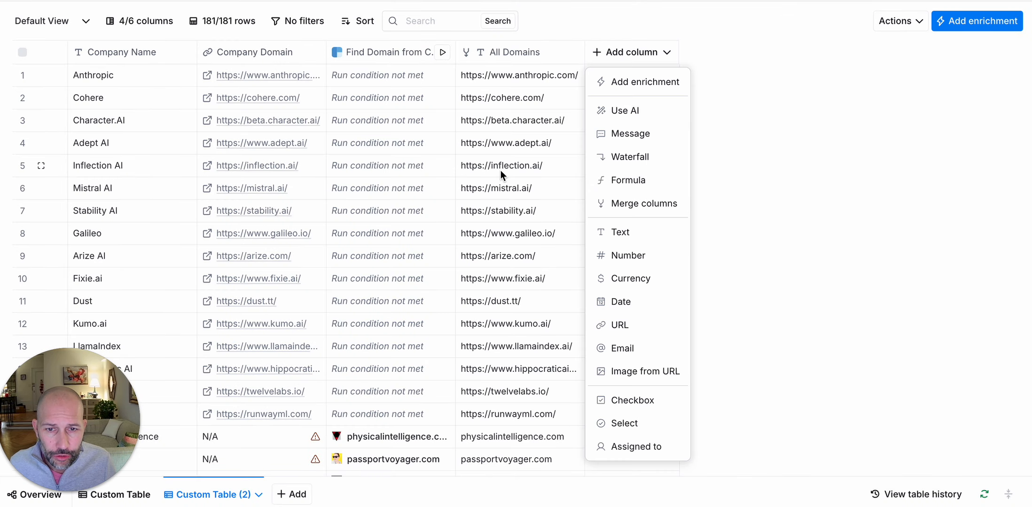
pyautogui.click(792, 141)
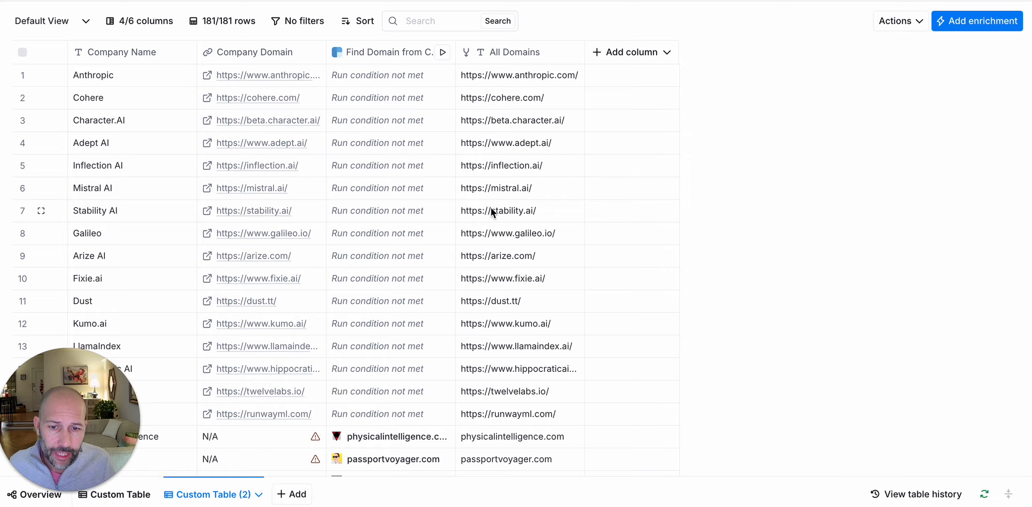
# Search the enrichments for "claygent" and add the Claygent (AI Web Researcher) enrichment to the table
pyautogui.scroll(-15, 487, 209)
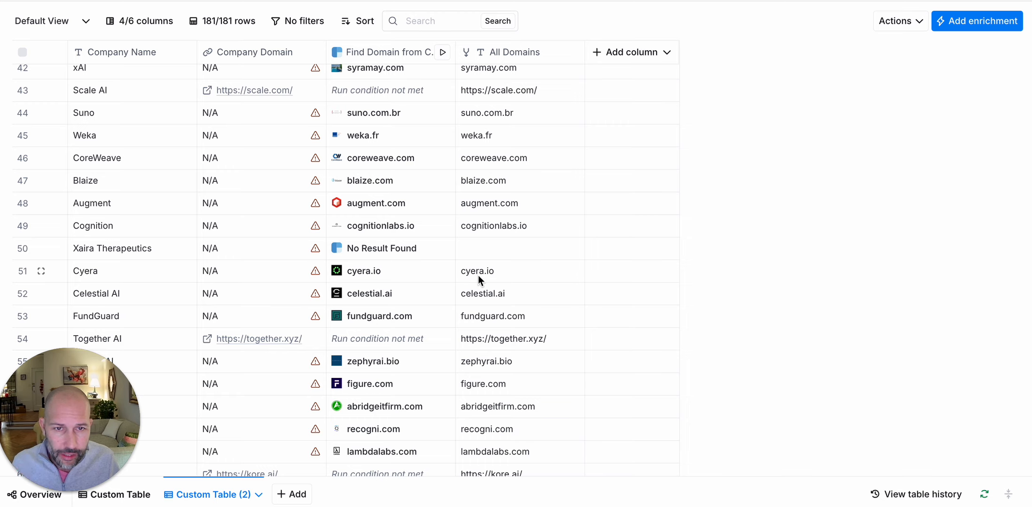
pyautogui.click(616, 54)
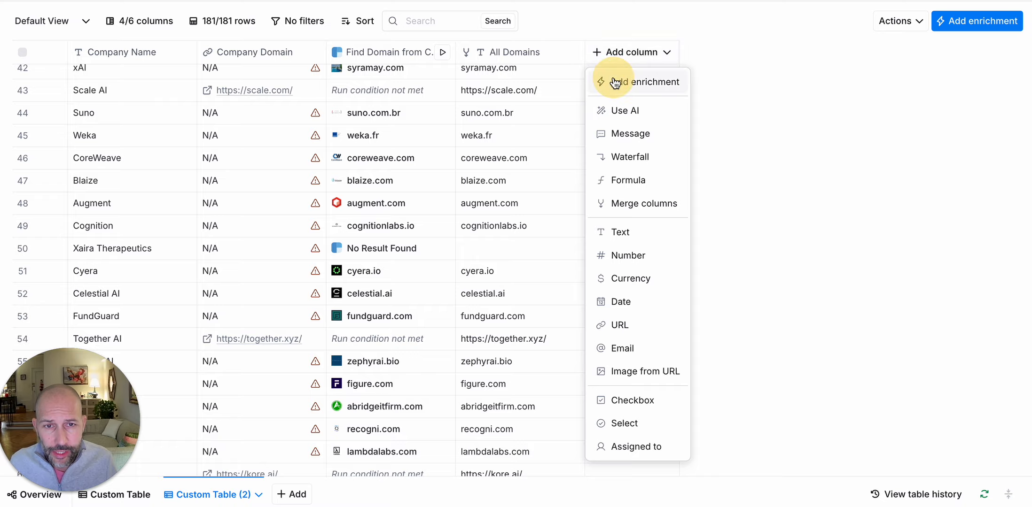
pyautogui.click(613, 81)
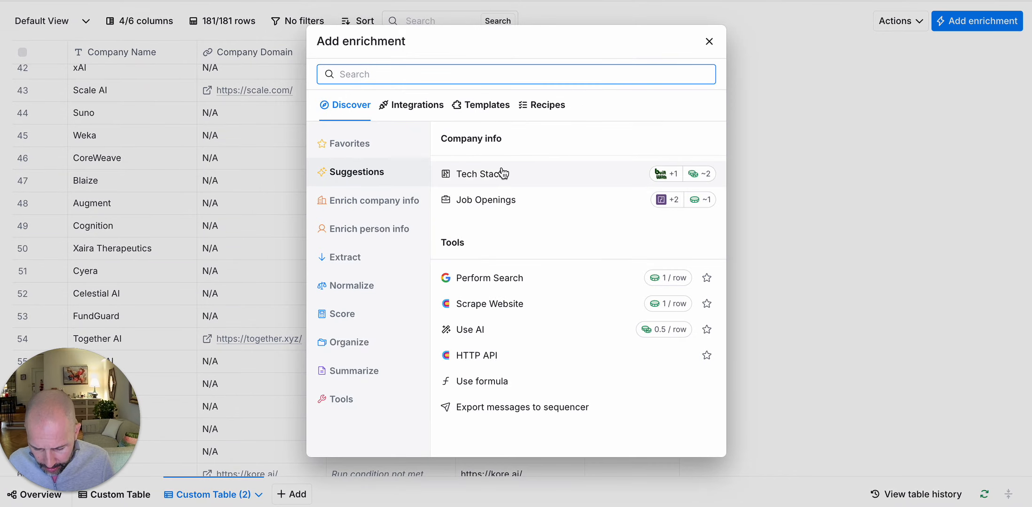
pyautogui.write('claygent')
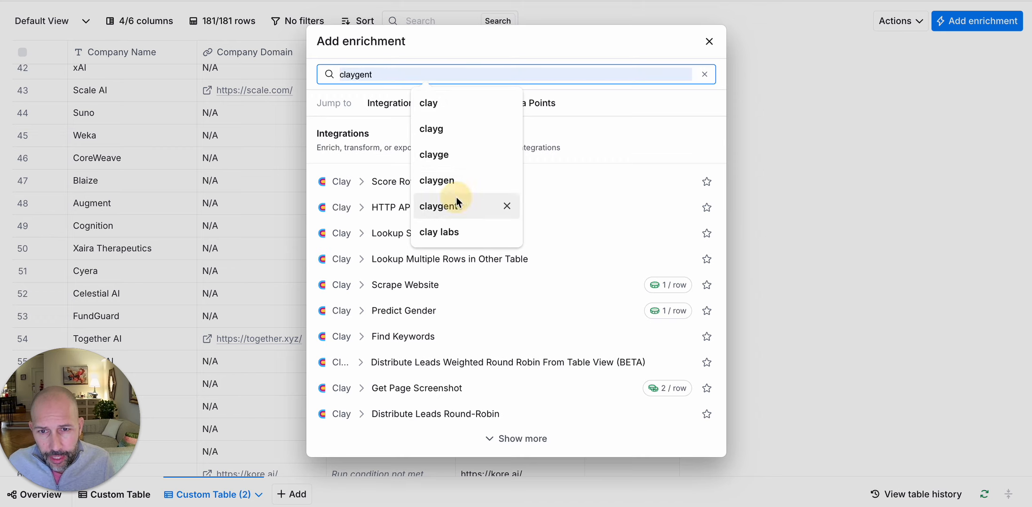
pyautogui.click(455, 205)
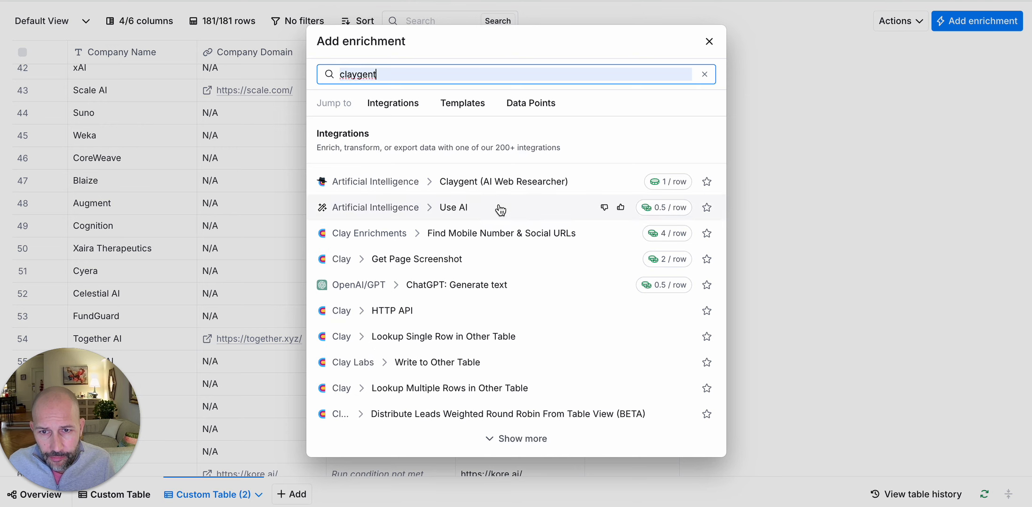
pyautogui.click(492, 188)
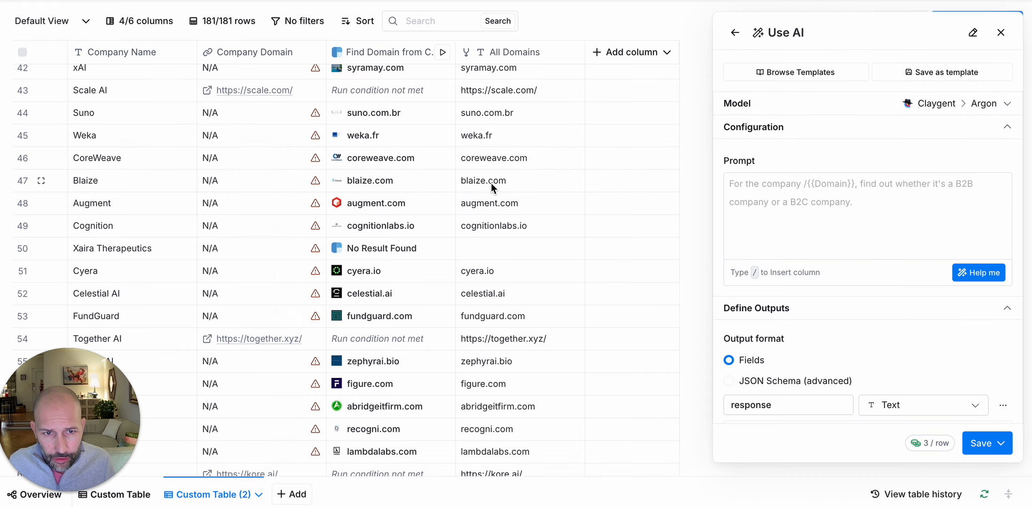
# Set the web research enrichment's model to OpenAI GPT 4o Mini
pyautogui.click(988, 112)
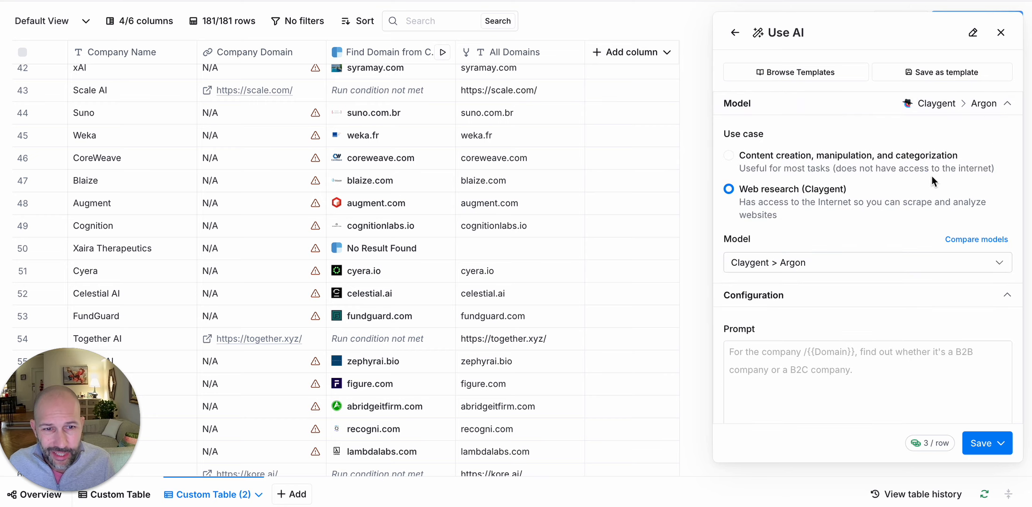
pyautogui.click(847, 262)
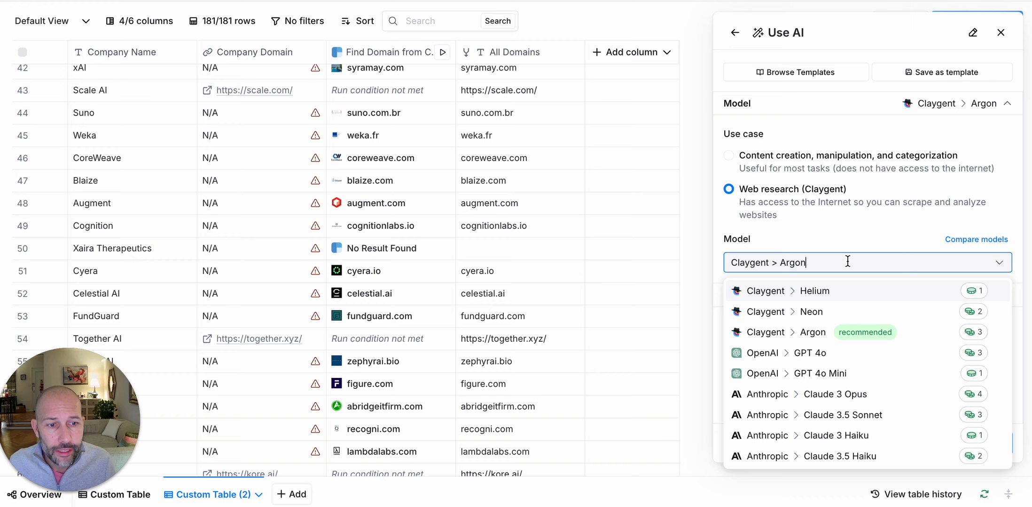
pyautogui.click(874, 372)
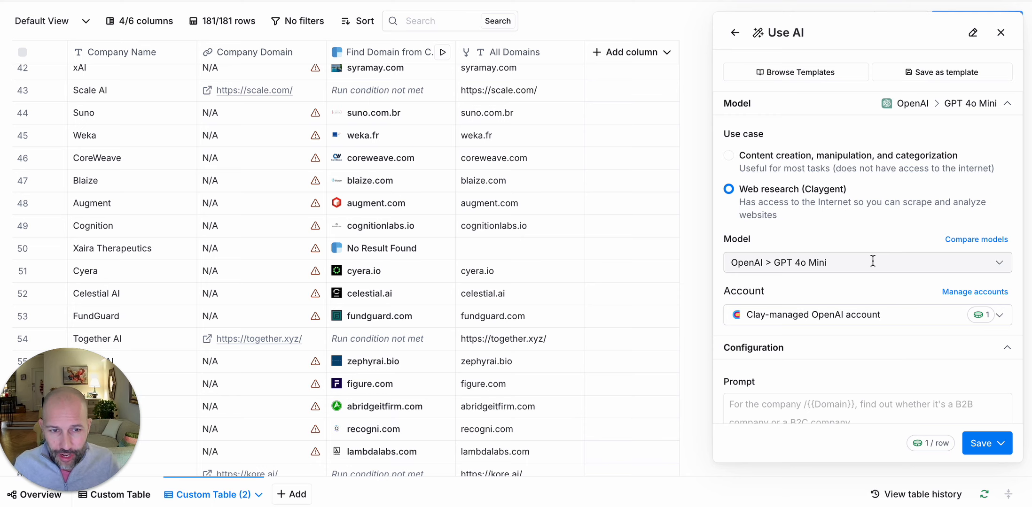
# Open the AI generator for the enrichment's run condition and begin it with "only run if" plus the domain field from Find Domain from Company Name
pyautogui.scroll(-3, 873, 262)
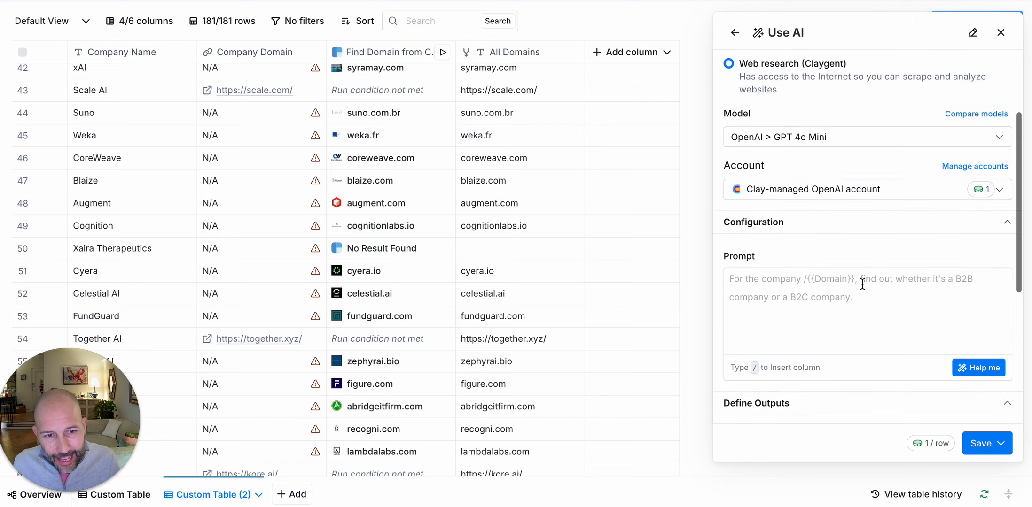
pyautogui.click(841, 316)
pyautogui.scroll(-4, 840, 315)
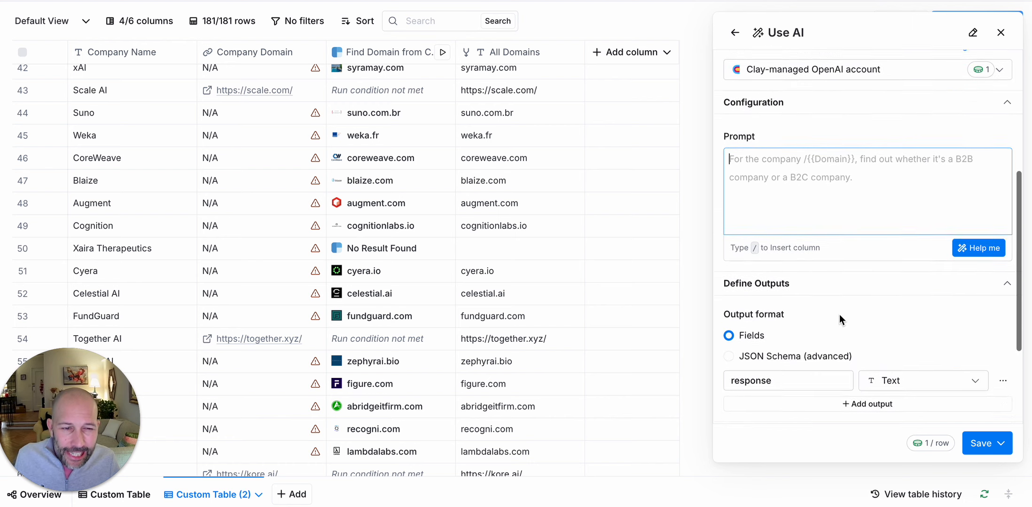
pyautogui.scroll(-1, 847, 319)
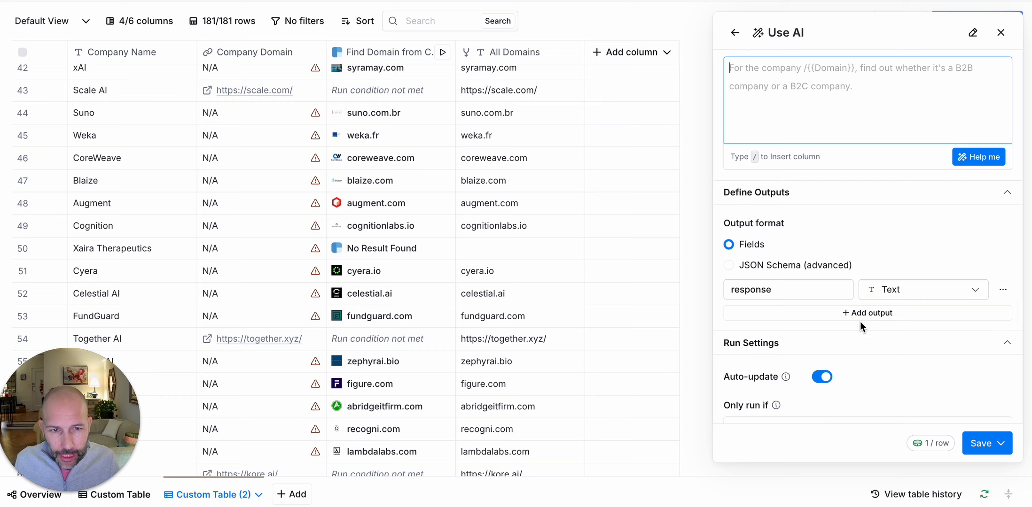
pyautogui.scroll(1, 857, 320)
pyautogui.scroll(-2, 857, 320)
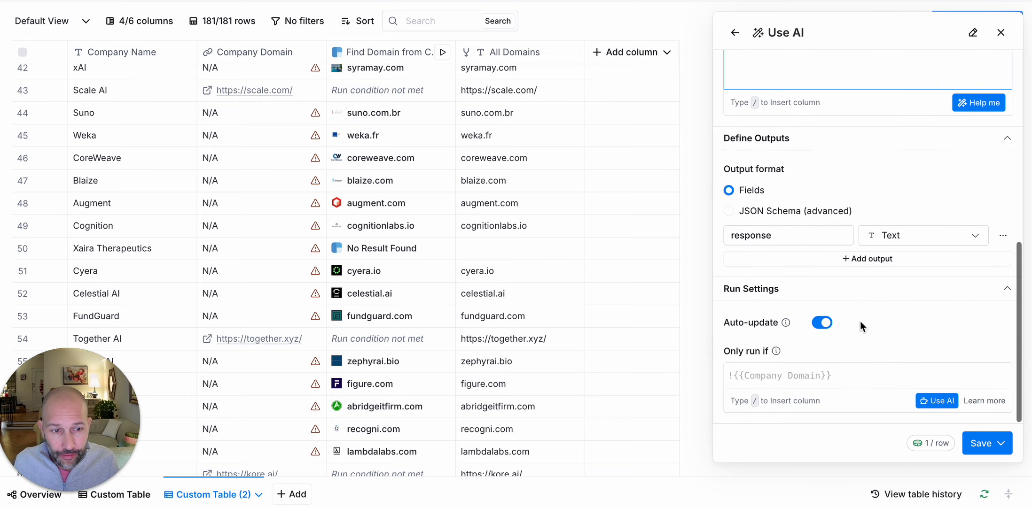
pyautogui.click(925, 403)
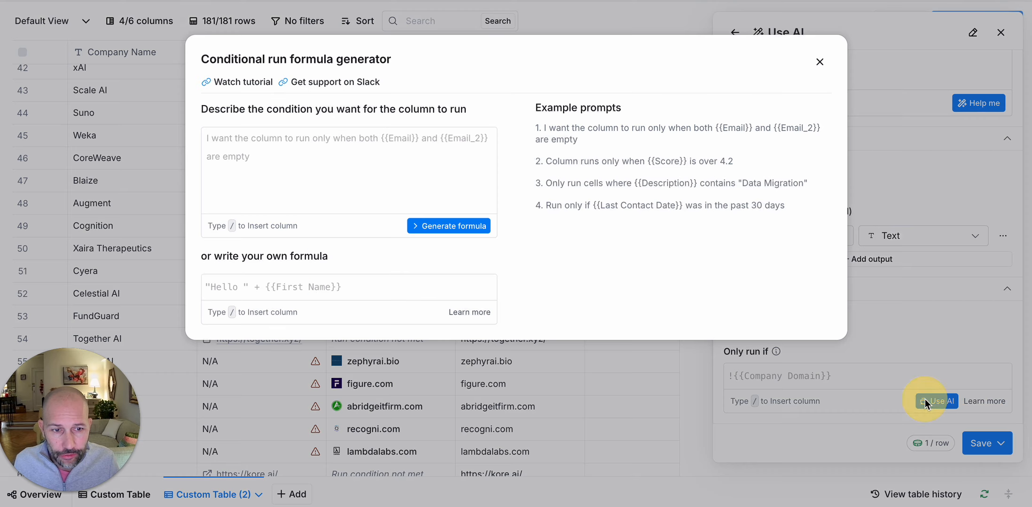
pyautogui.write('on')
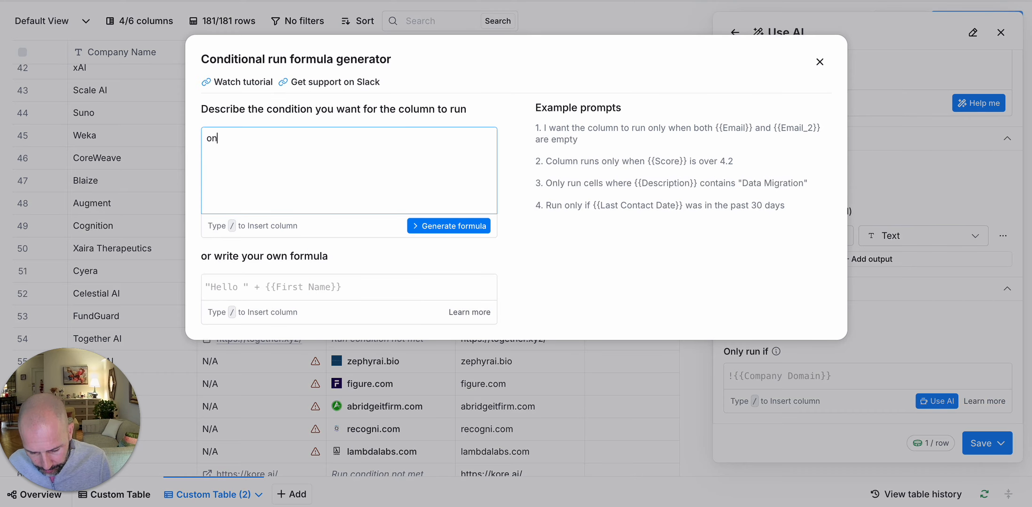
pyautogui.write('ly run if')
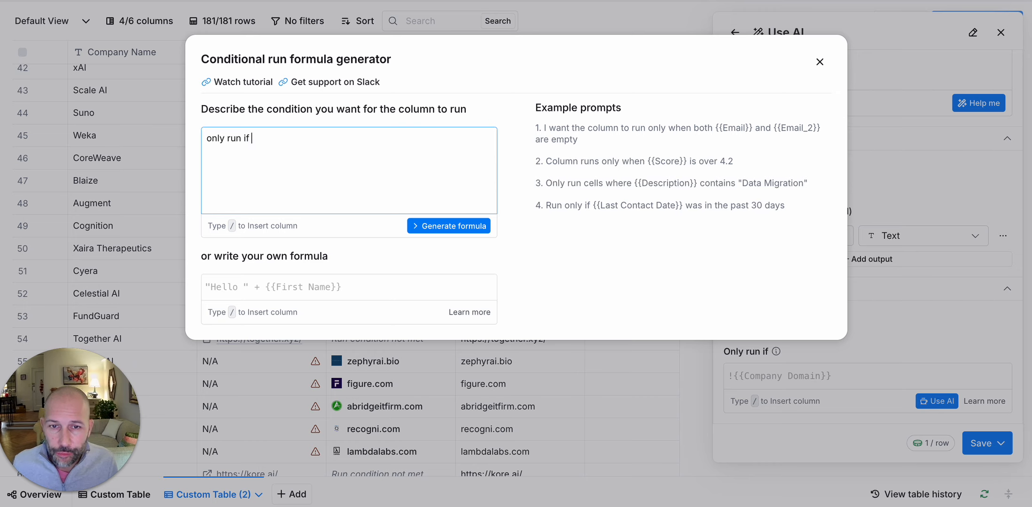
pyautogui.write('/')
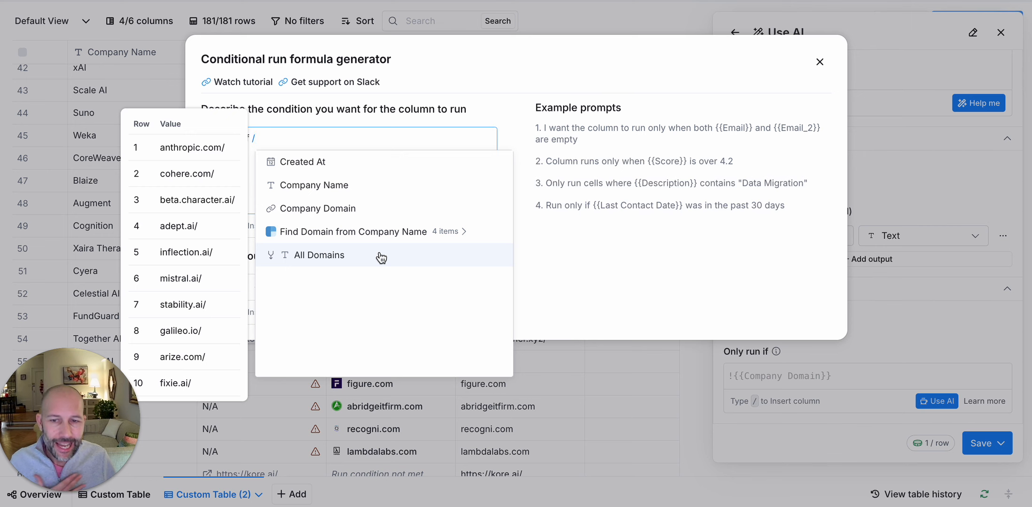
pyautogui.moveTo(409, 239)
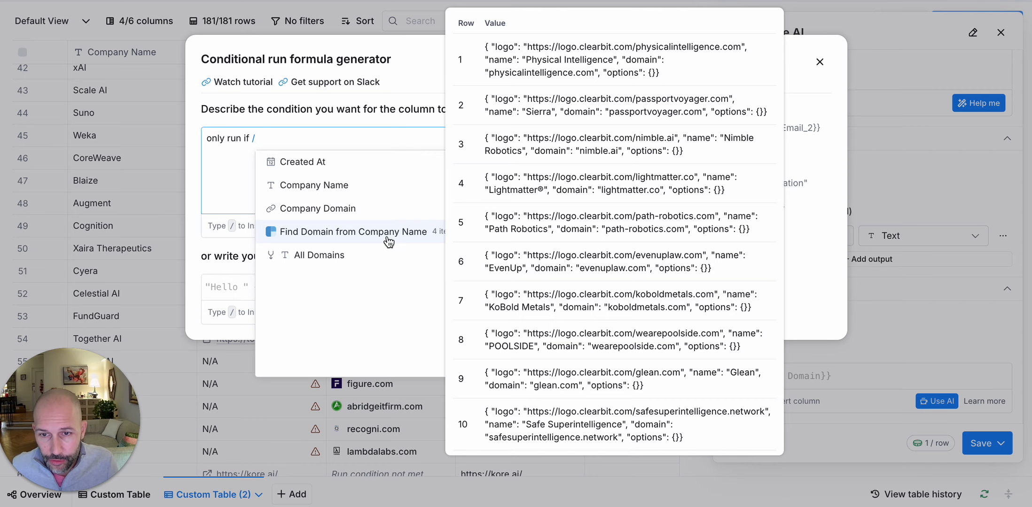
pyautogui.click(388, 240)
pyautogui.click(344, 319)
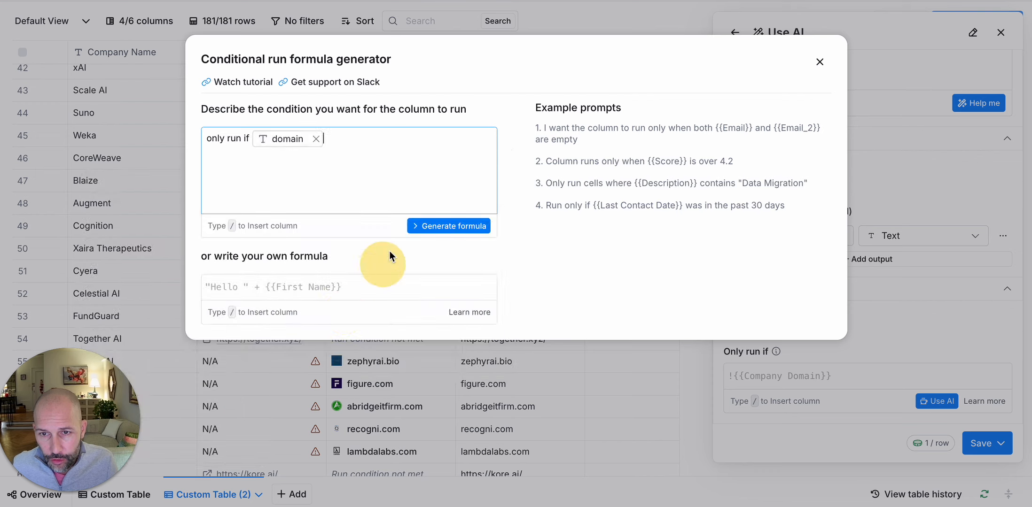
# Complete the condition with "is empty and if Company Domain is also empty.", then generate and save the formula
pyautogui.write('is empt')
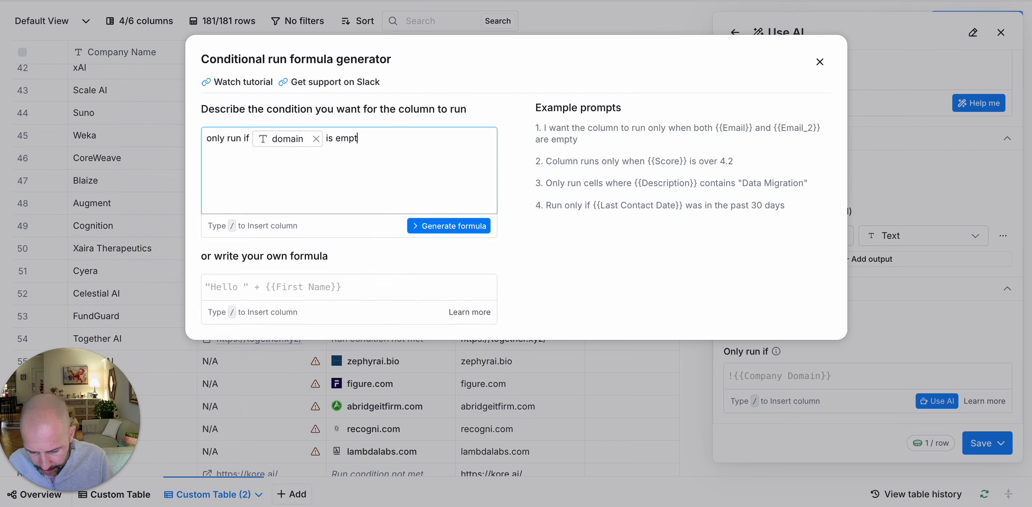
pyautogui.write('y and if /')
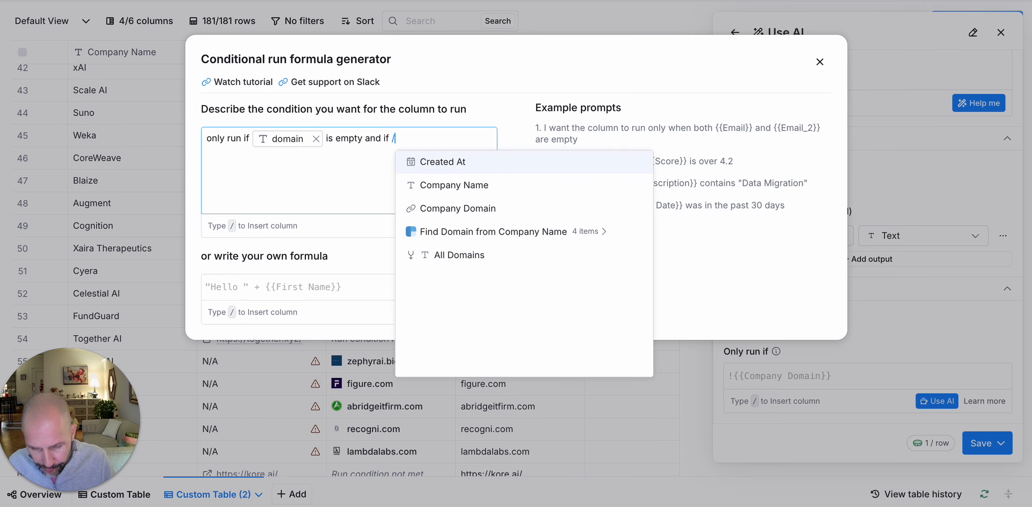
pyautogui.click(529, 216)
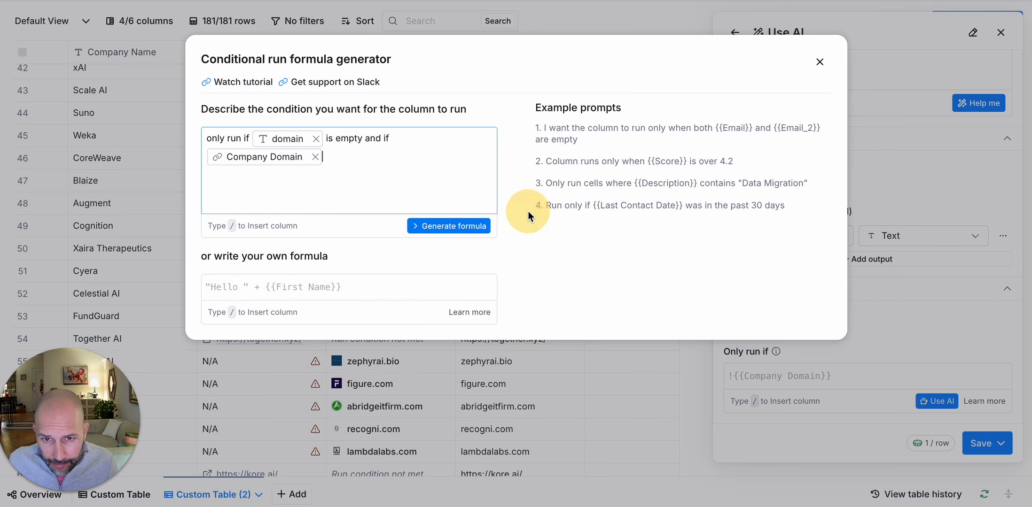
pyautogui.write('is a')
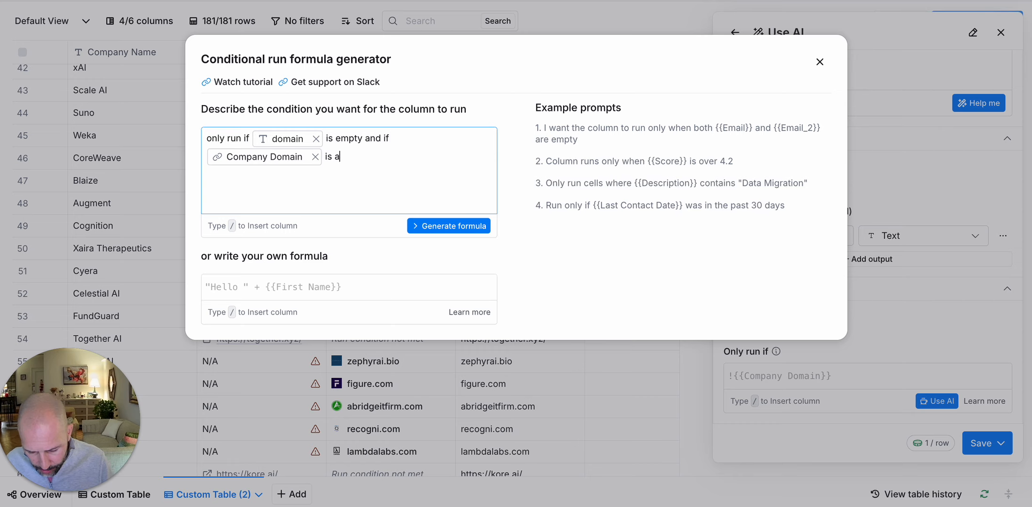
pyautogui.write('lso empty.')
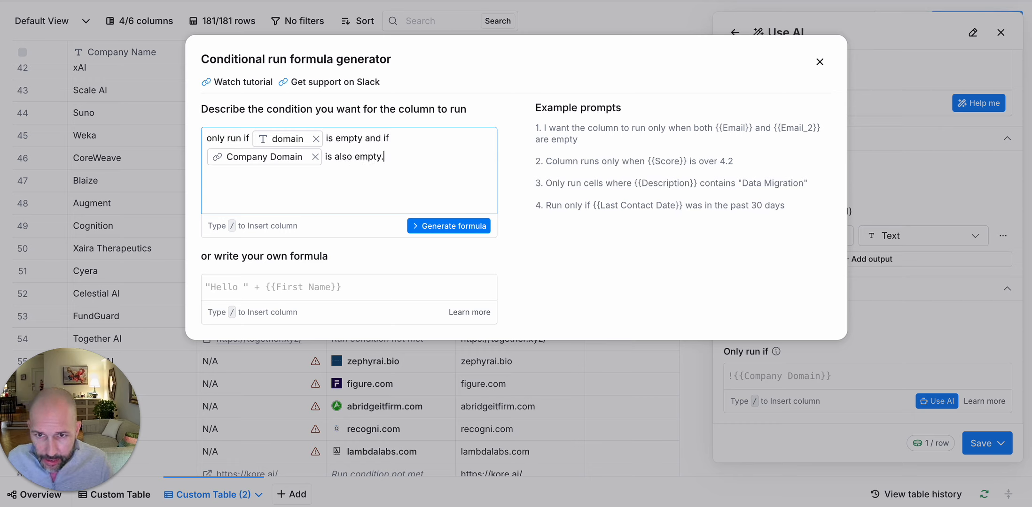
pyautogui.click(460, 225)
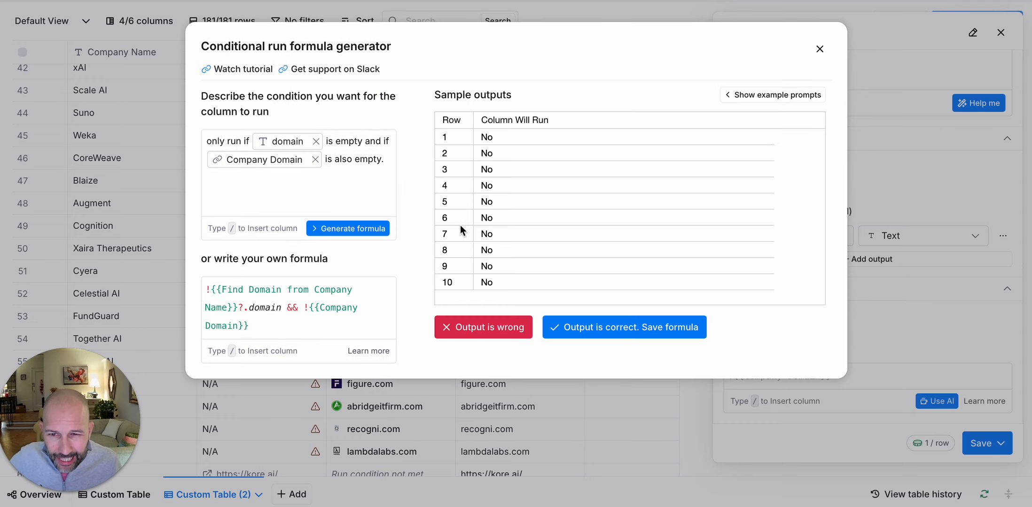
pyautogui.click(557, 327)
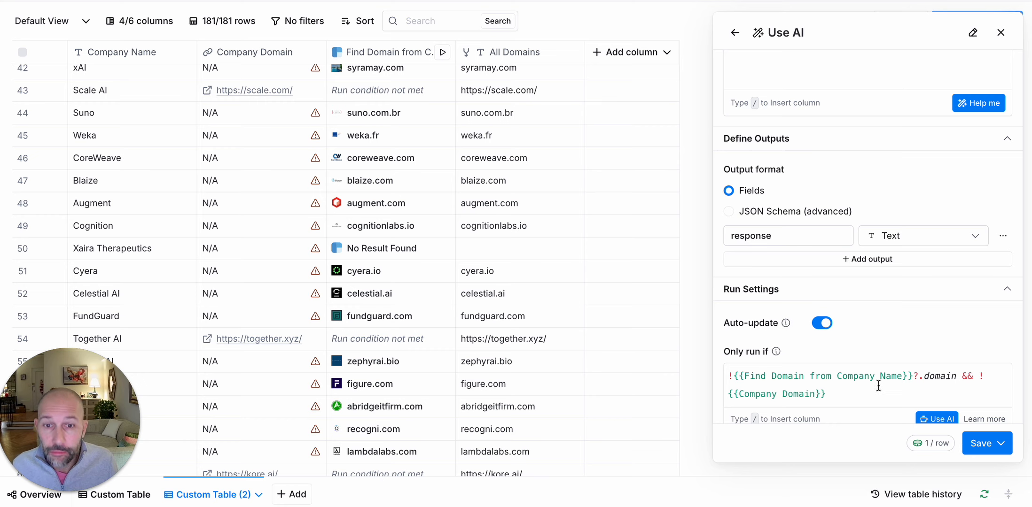
# Switch to Claude in a new browser tab and open the recent chat "Prompt for Extracting AI Company Domains"
pyautogui.scroll(5, 866, 304)
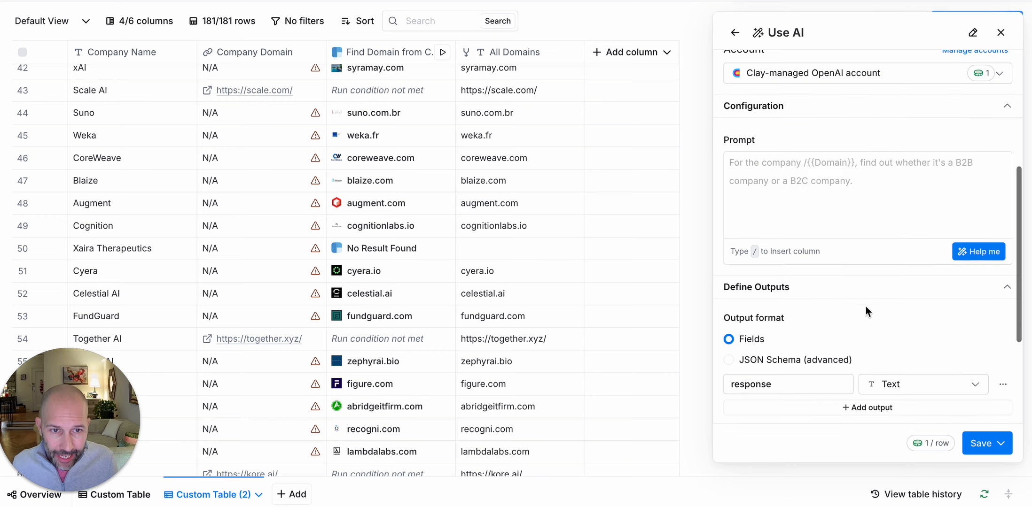
pyautogui.click(869, 267)
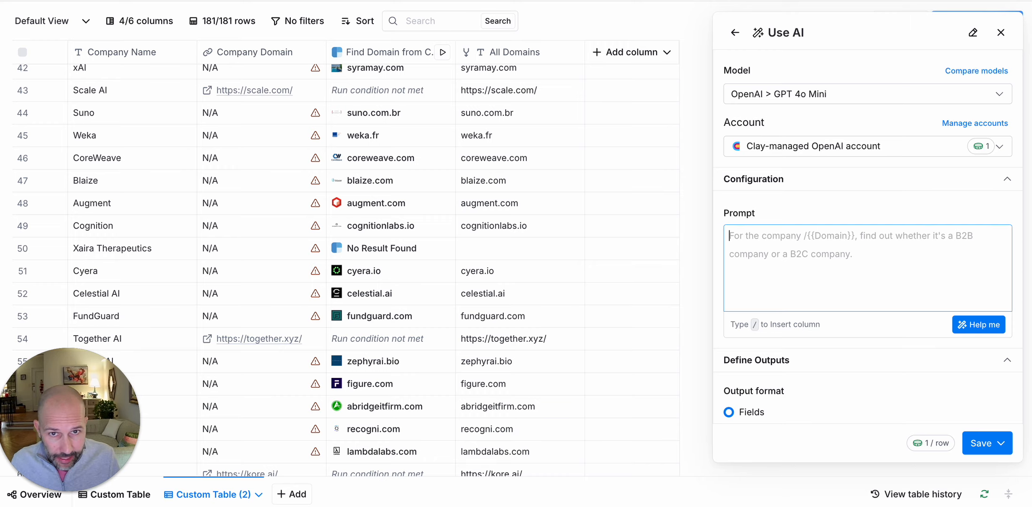
pyautogui.press('super+t')
pyautogui.press('Return')
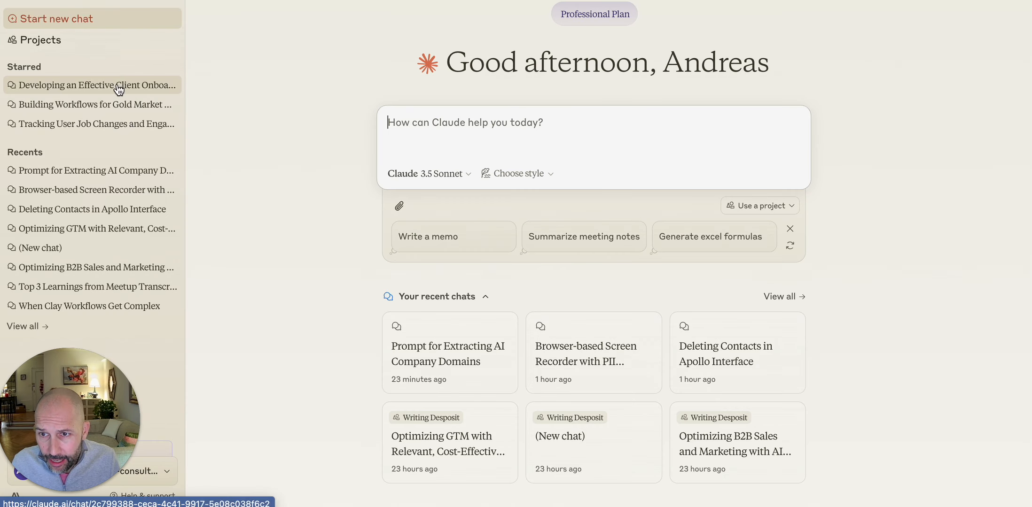
pyautogui.click(108, 173)
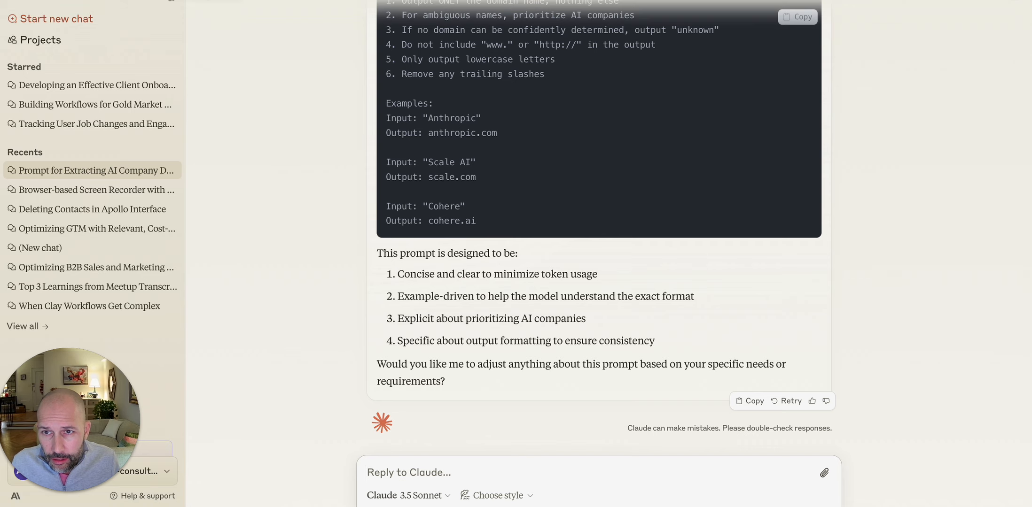
# Review the chat's opening request, including the target model, the company name input and the handling of ambiguous names
pyautogui.scroll(6, 708, 227)
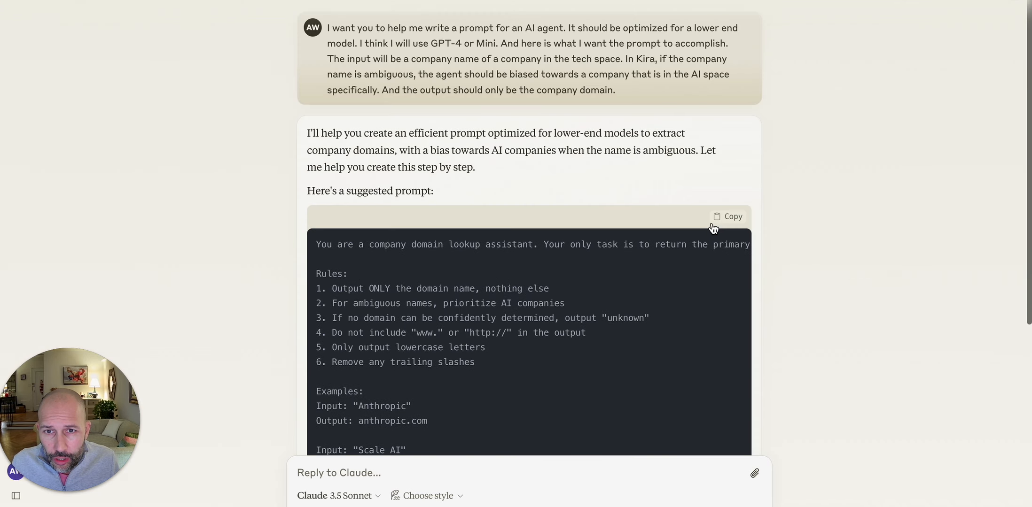
pyautogui.moveTo(328, 29); pyautogui.dragTo(659, 96)
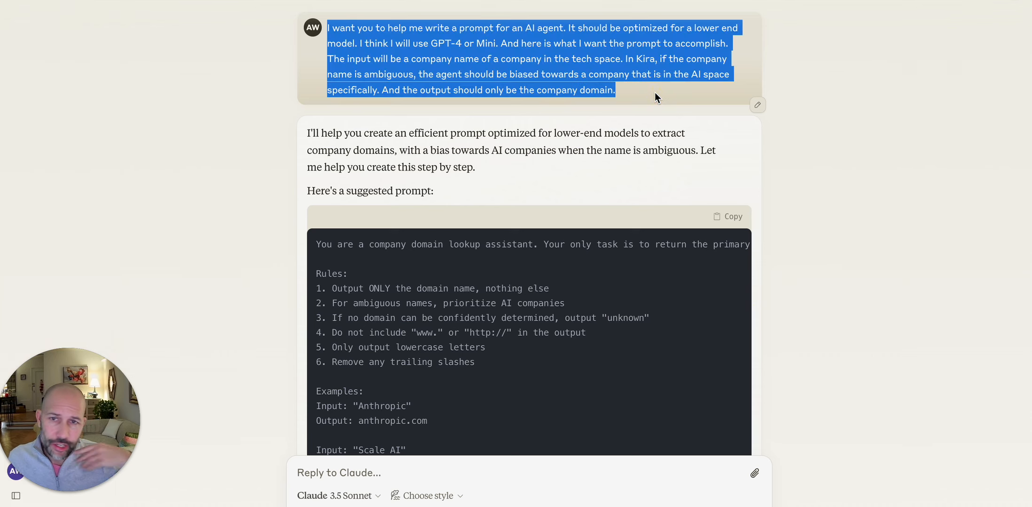
pyautogui.click(654, 93)
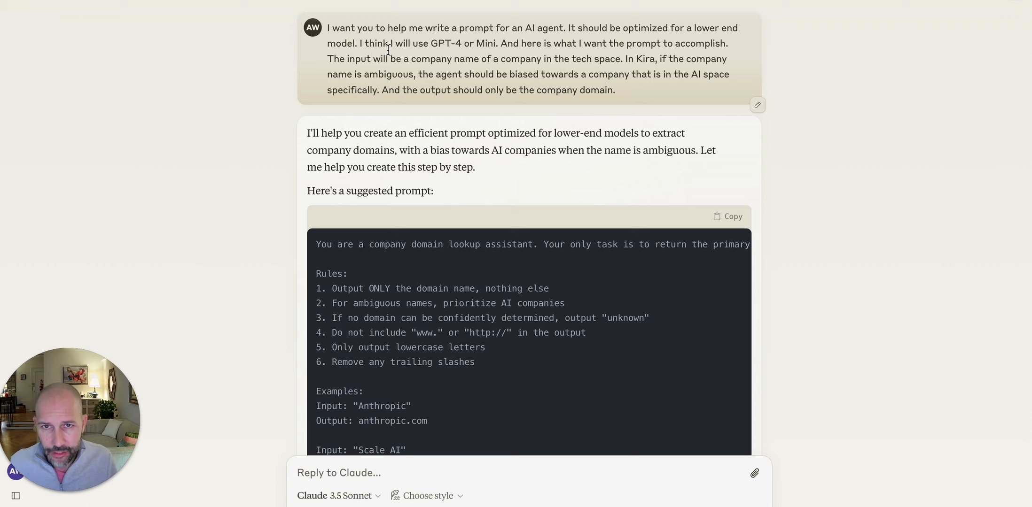
pyautogui.moveTo(339, 28); pyautogui.dragTo(540, 28)
pyautogui.click(540, 28)
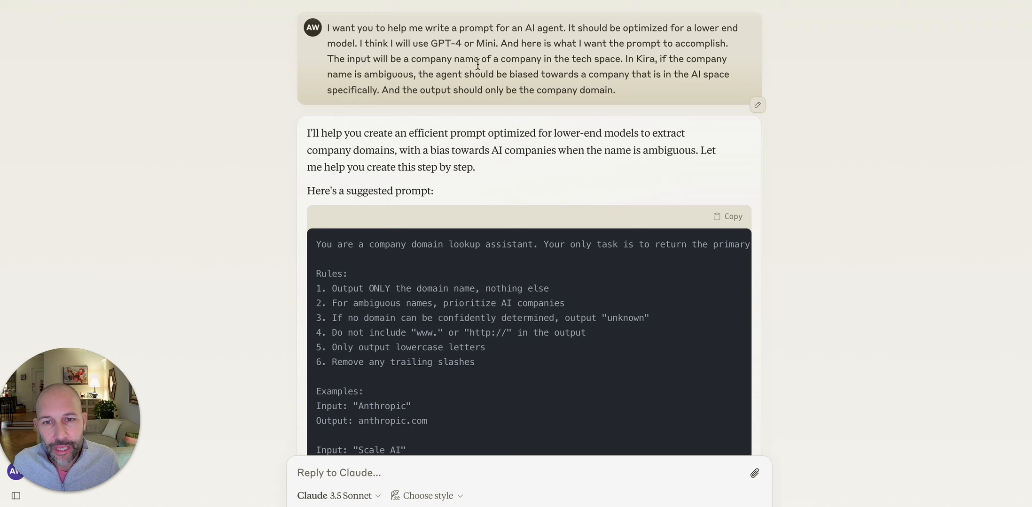
pyautogui.moveTo(474, 59); pyautogui.dragTo(620, 59)
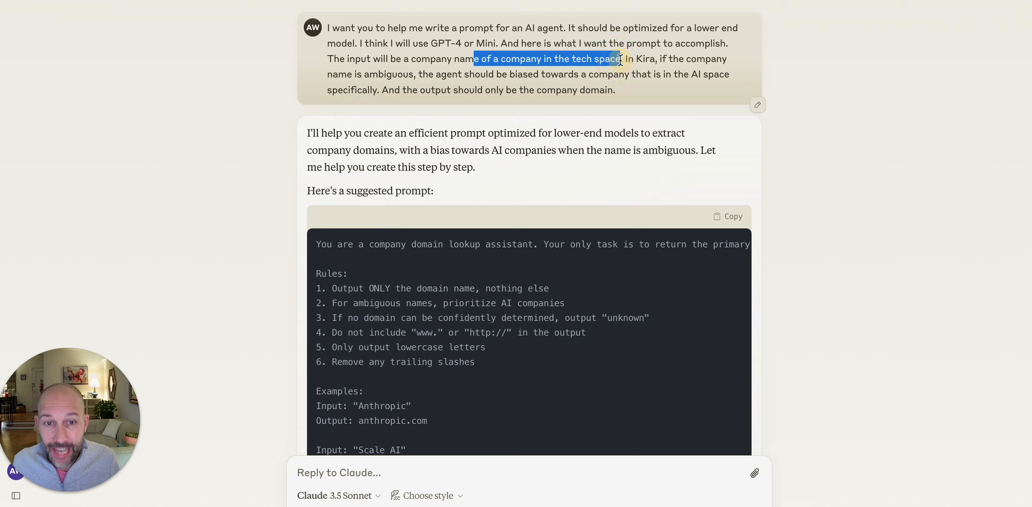
pyautogui.click(621, 58)
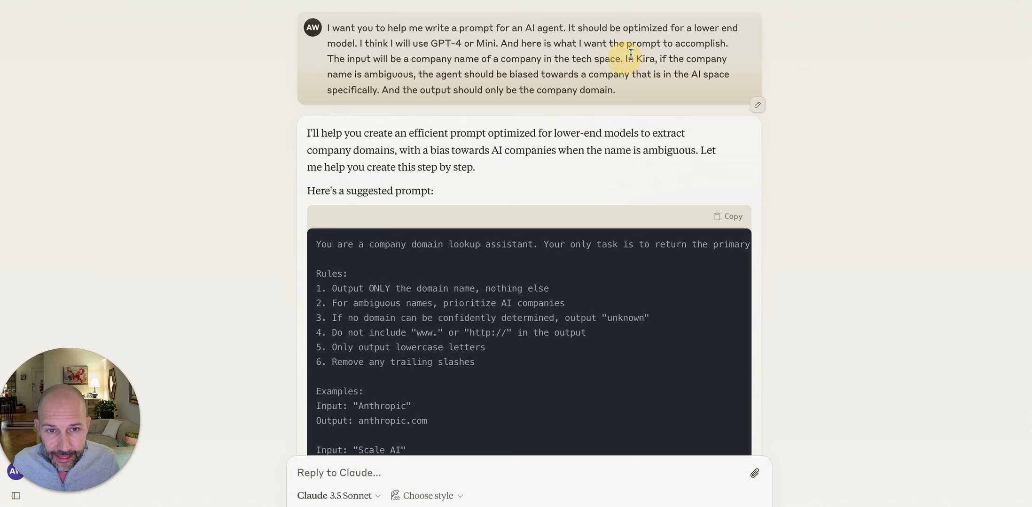
pyautogui.moveTo(621, 59); pyautogui.dragTo(664, 58)
pyautogui.click(664, 57)
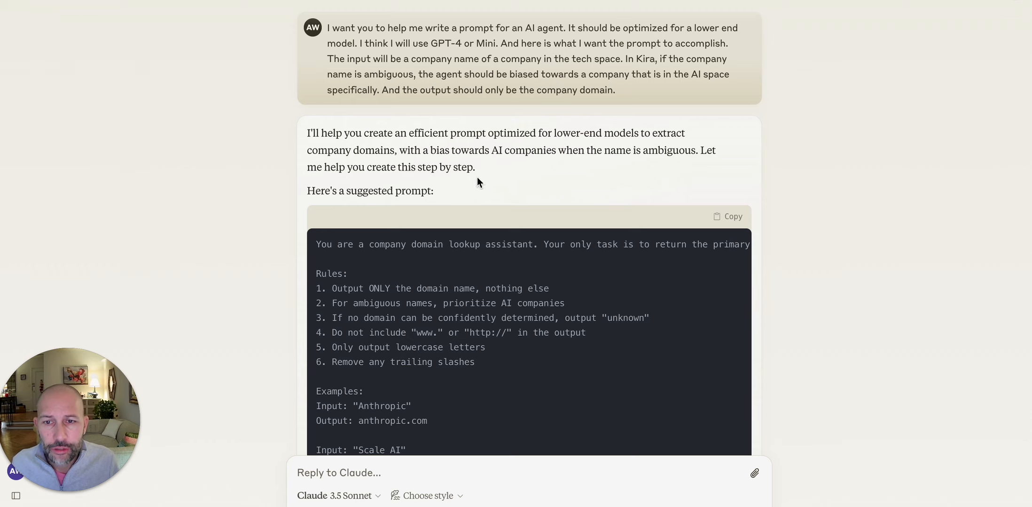
# Check the full width of Claude's suggested company domain lookup prompt and copy it
pyautogui.scroll(-4, 469, 174)
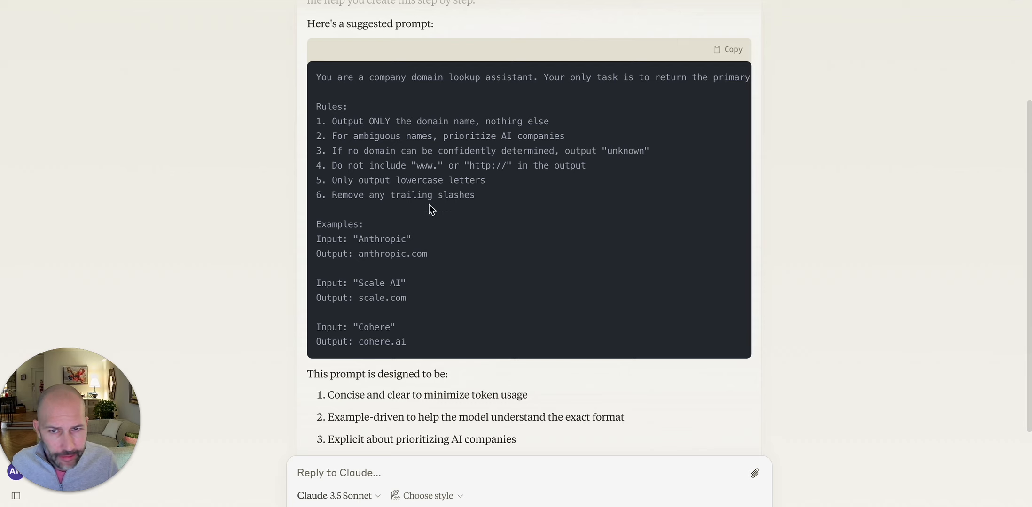
pyautogui.hscroll(10, 636, 132)
pyautogui.hscroll(5, 603, 157)
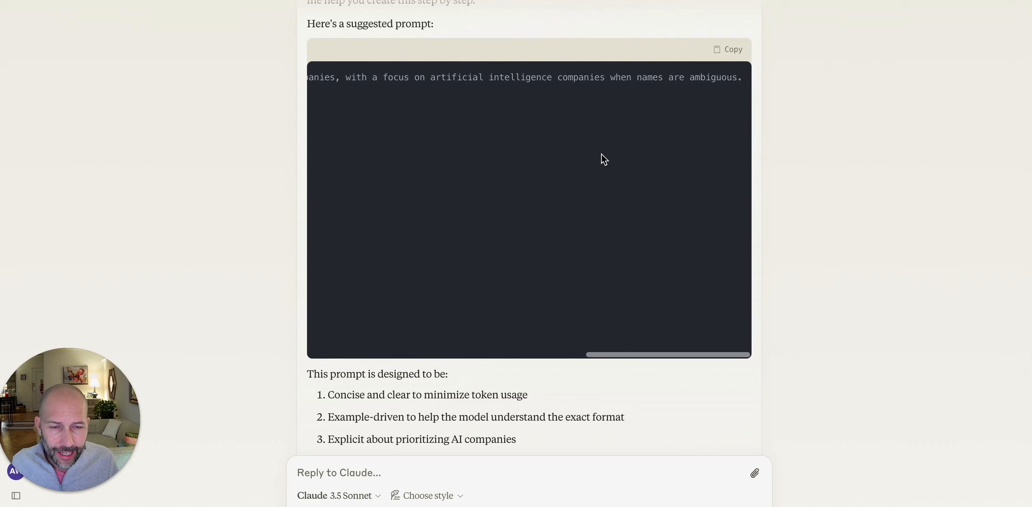
pyautogui.hscroll(-15, 602, 158)
pyautogui.click(726, 50)
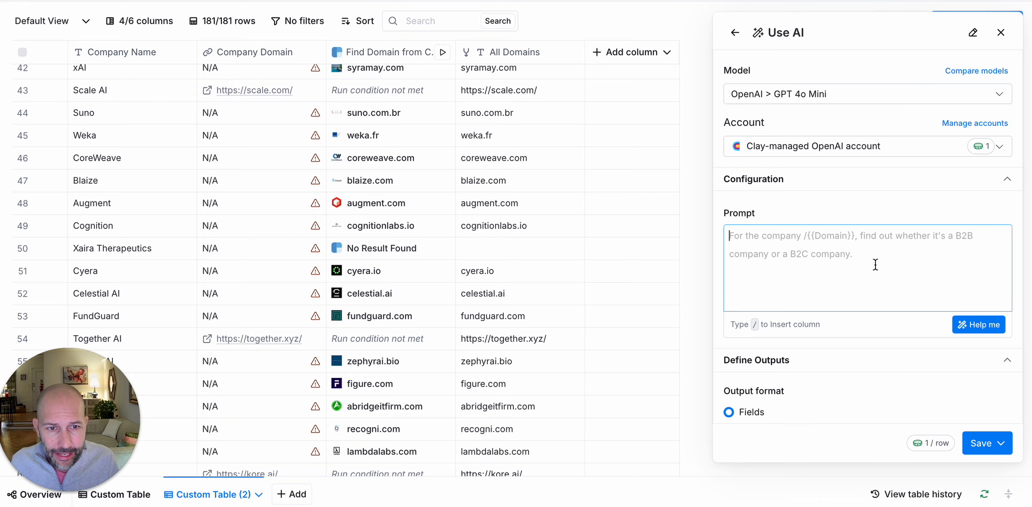
# Back in Clay, paste the copied domain lookup prompt into the web research enrichment's prompt and check its beginning
pyautogui.click(875, 265)
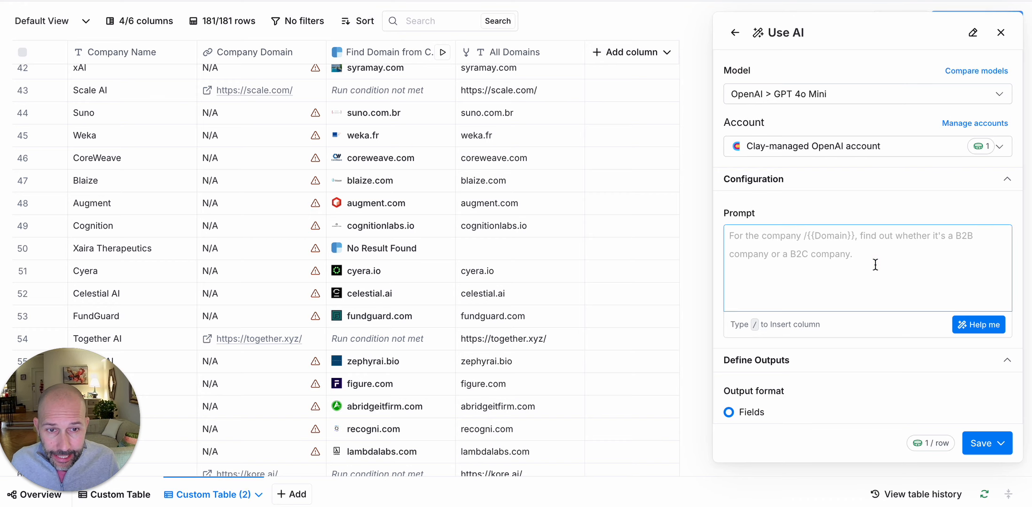
pyautogui.hotkey('ctrl', 'v')
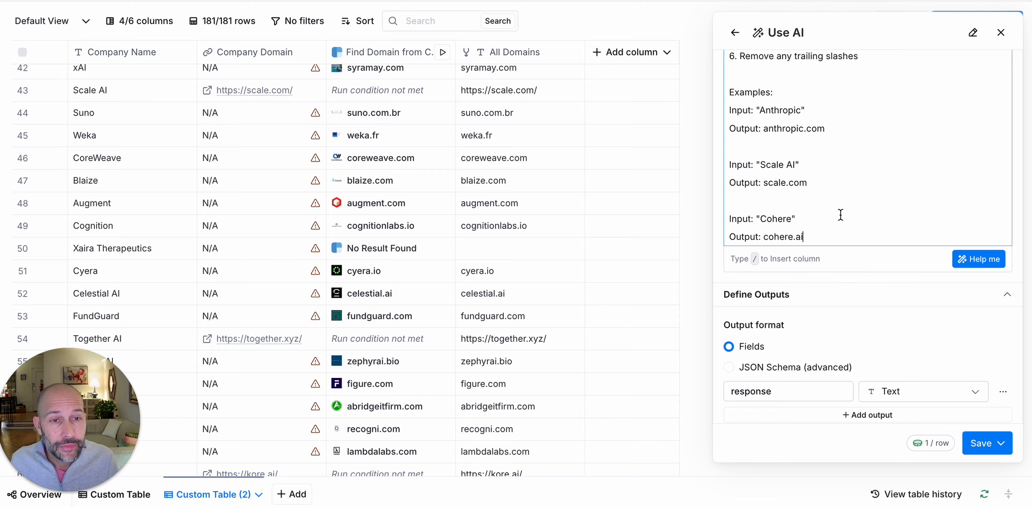
pyautogui.scroll(3, 839, 213)
pyautogui.scroll(6, 840, 214)
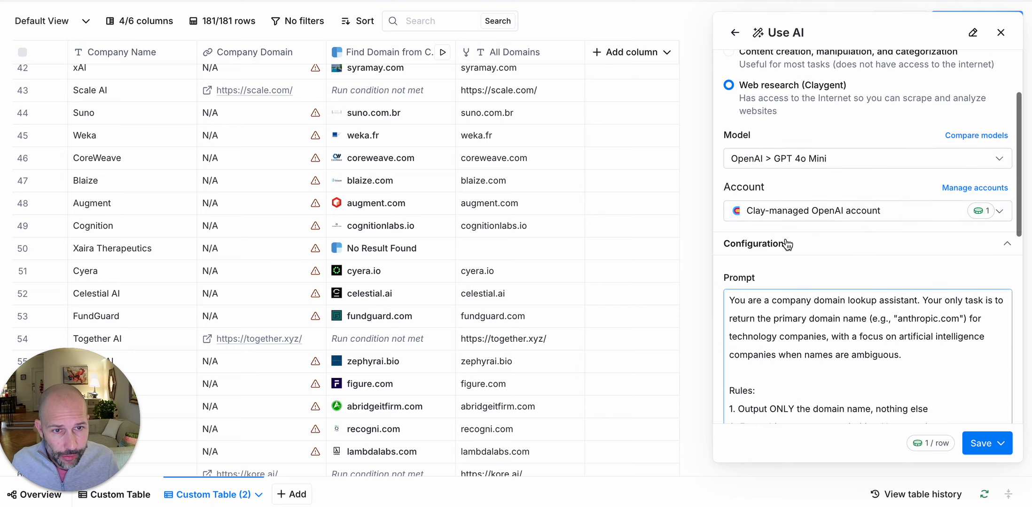
pyautogui.scroll(-3, 791, 219)
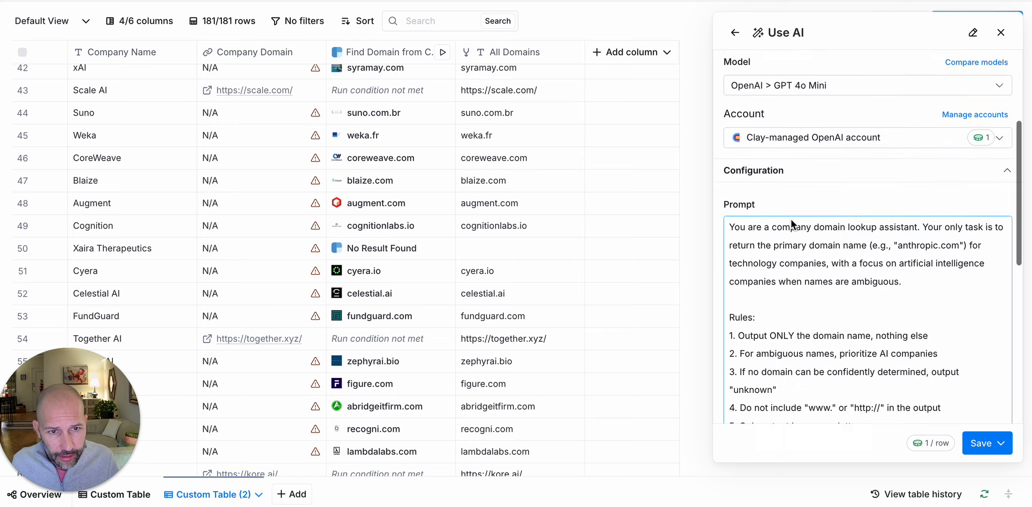
# Review the rules and input/output examples in the pasted domain lookup prompt
pyautogui.scroll(-3, 828, 197)
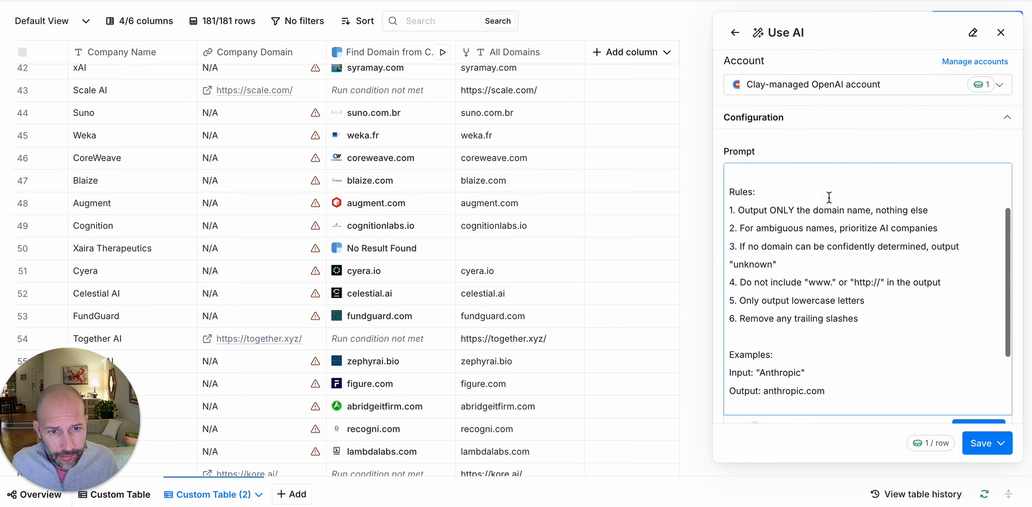
pyautogui.scroll(2, 829, 198)
pyautogui.scroll(-4, 816, 222)
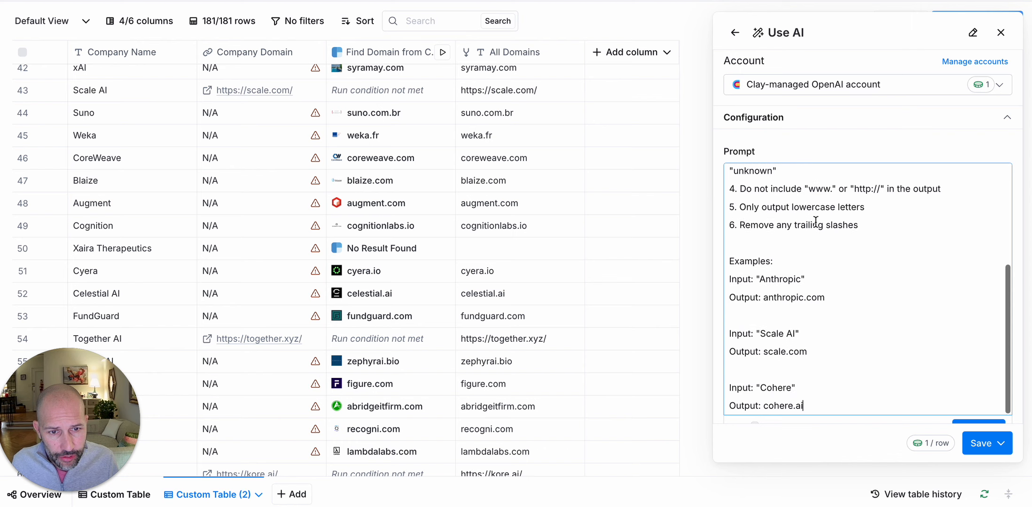
pyautogui.scroll(5, 816, 223)
pyautogui.click(822, 246)
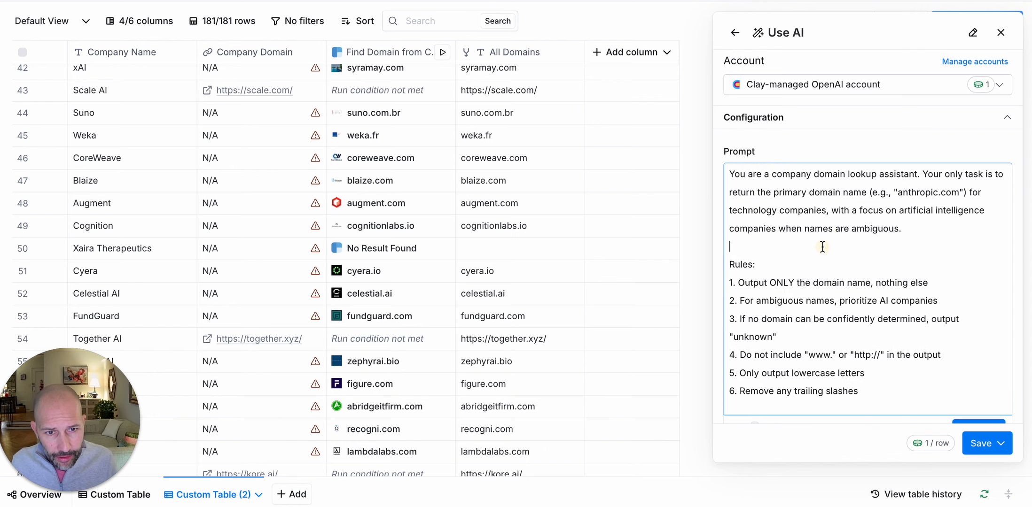
pyautogui.press('Left')
# Append a "Company Name:" line at the end of the prompt, followed by a reference to the Company Name column
pyautogui.scroll(-10, 867, 289)
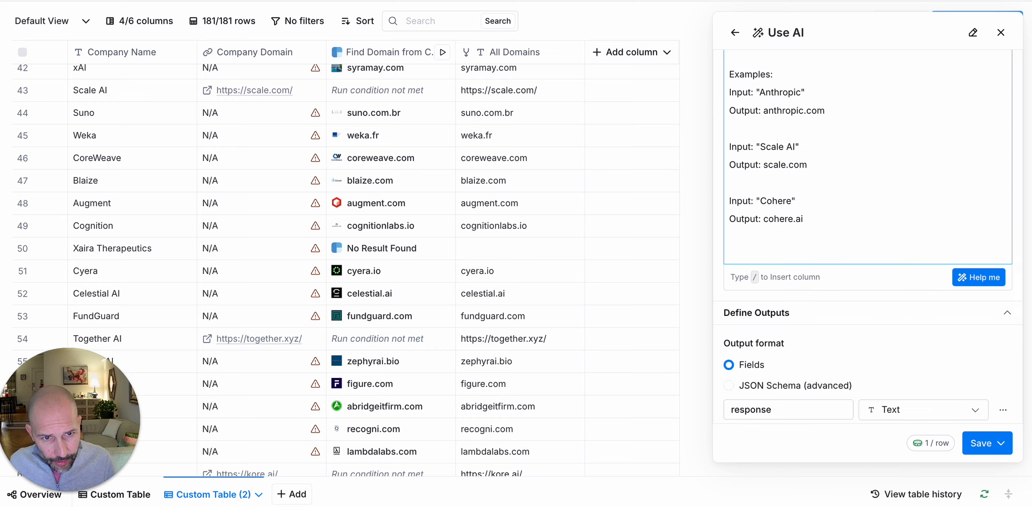
pyautogui.click(808, 257)
pyautogui.write('C')
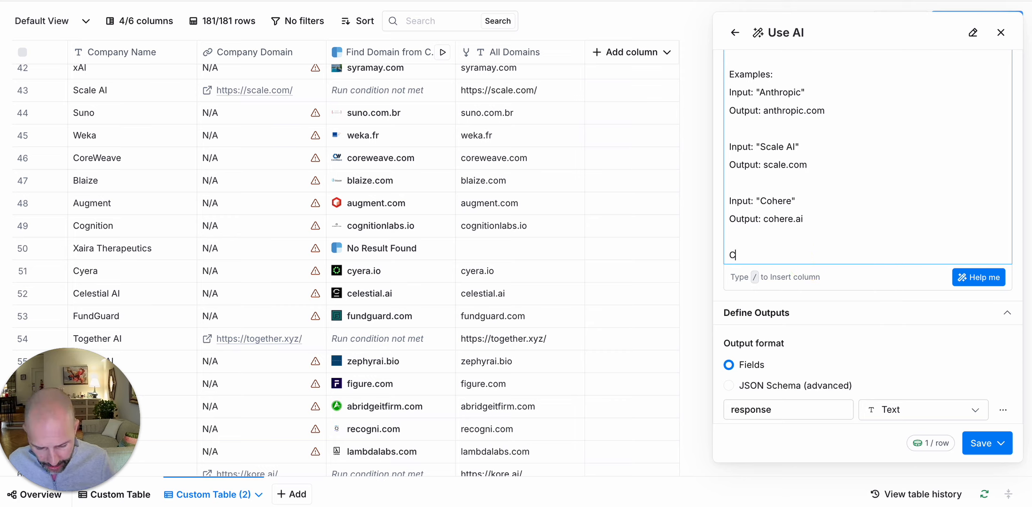
pyautogui.write('ompany Name')
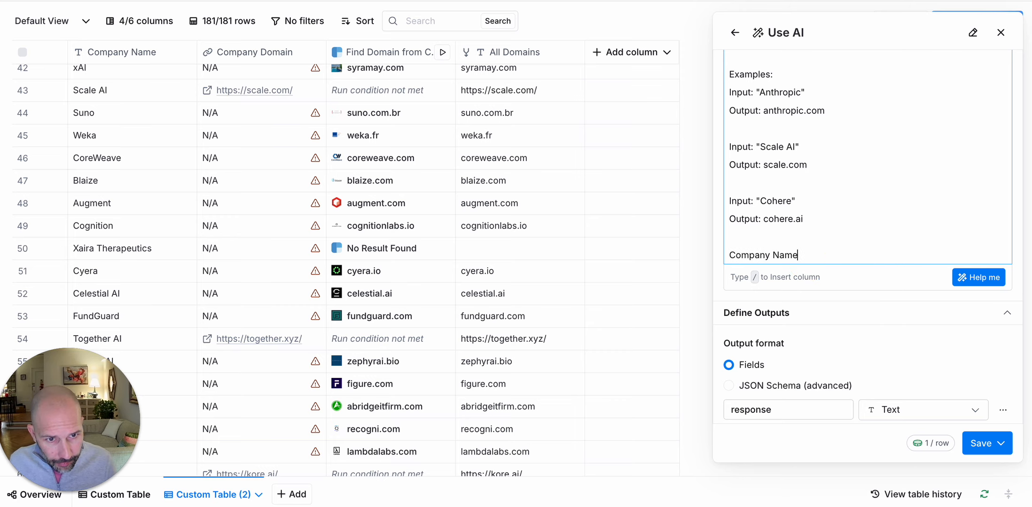
pyautogui.write(': ')
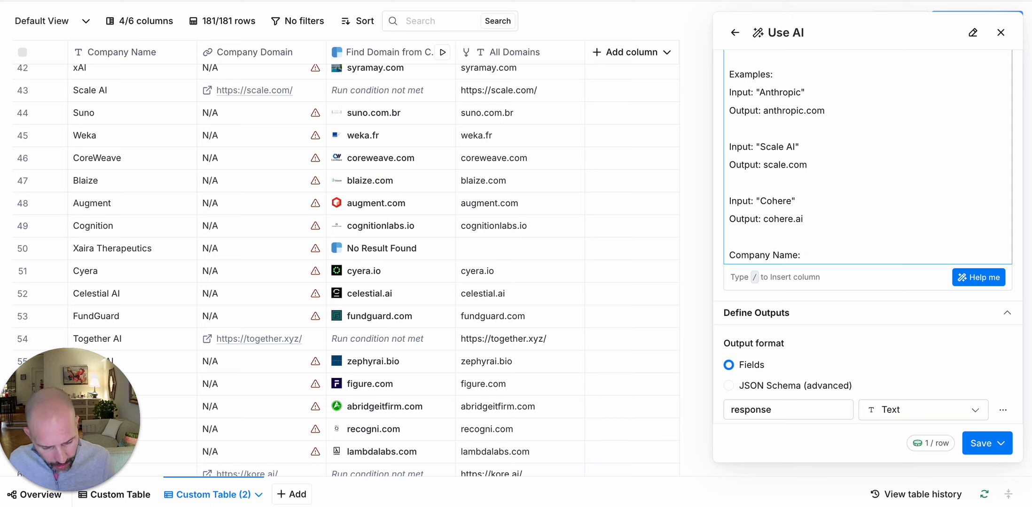
pyautogui.write('/')
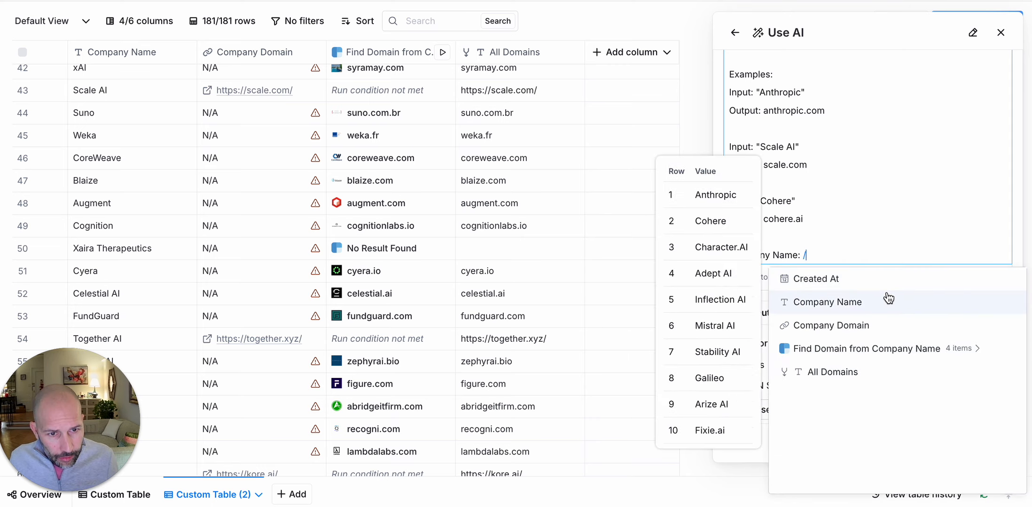
pyautogui.click(882, 306)
# Insert a dashed separator line "--------" between the Cohere example and the Company Name line, with blank spacing around it
pyautogui.click(728, 240)
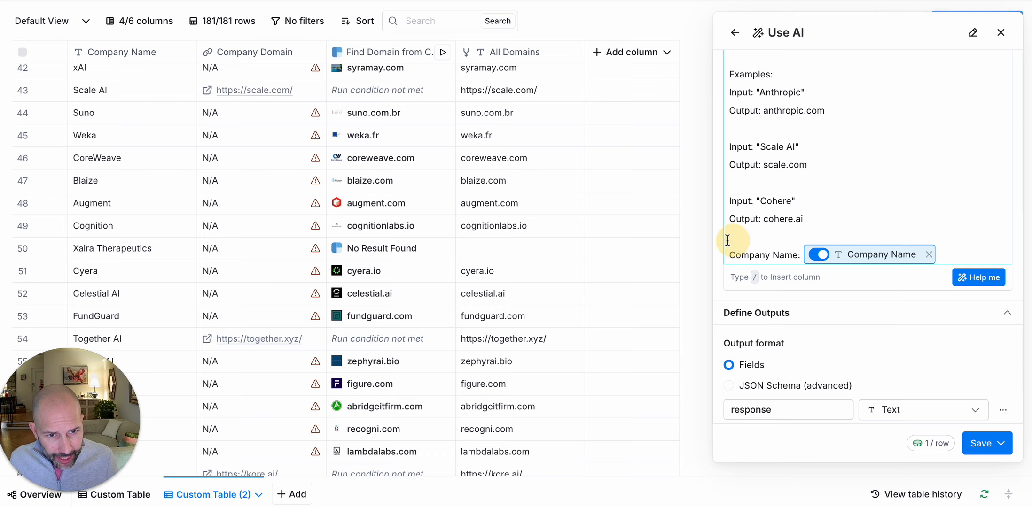
pyautogui.moveTo(731, 251); pyautogui.dragTo(887, 240)
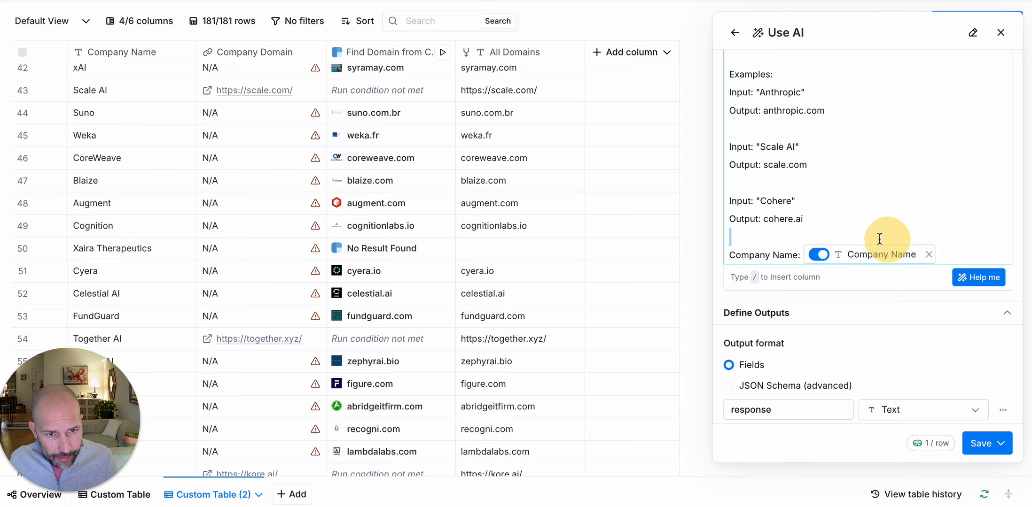
pyautogui.click(818, 233)
pyautogui.press('Return')
pyautogui.press('Return')
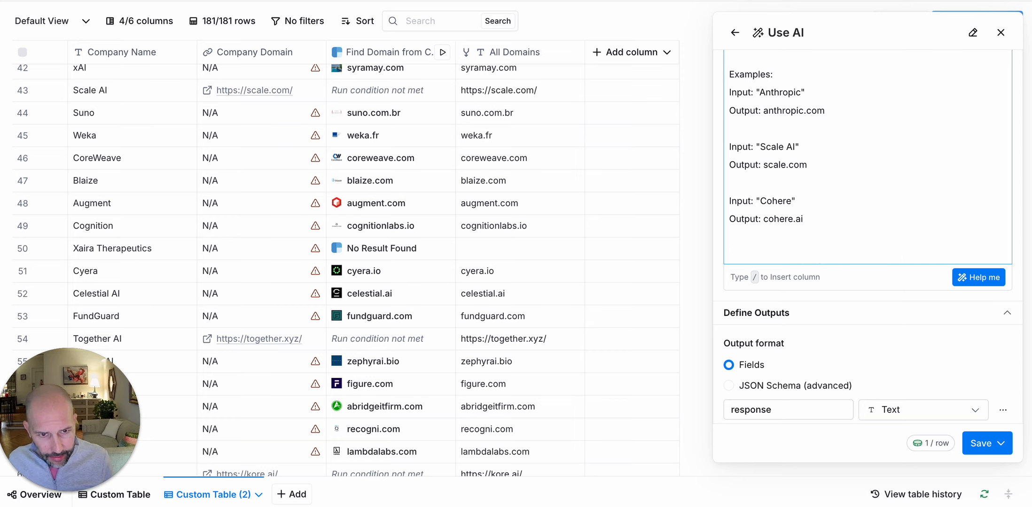
pyautogui.write('--')
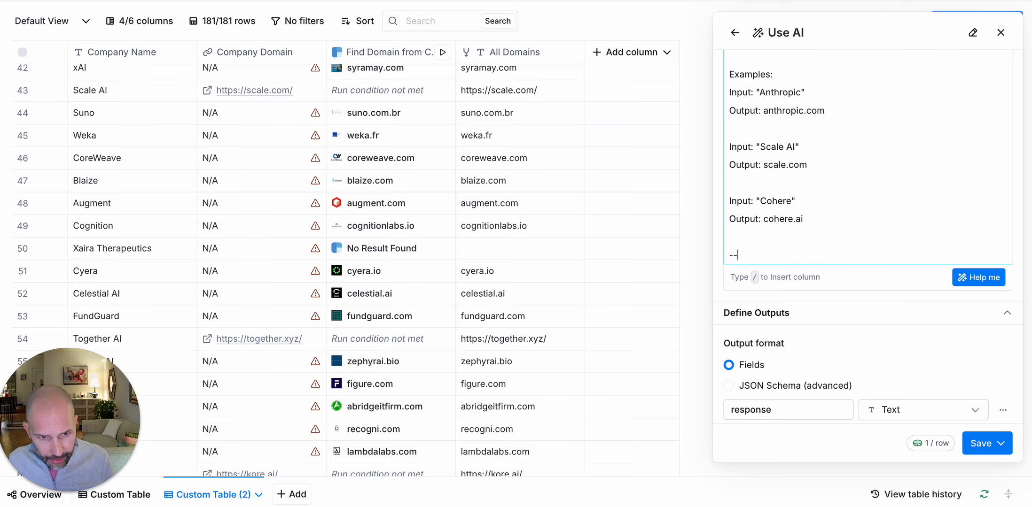
pyautogui.write('------')
pyautogui.scroll(-2, 842, 195)
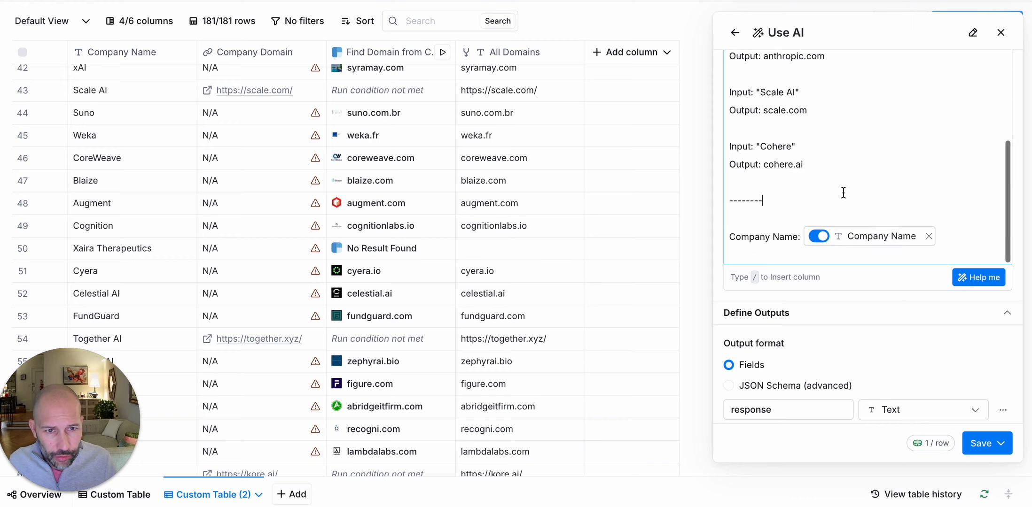
# Examine the enrichment's output format, the type options for the response field and the run settings with the run condition
pyautogui.scroll(-2, 842, 207)
pyautogui.scroll(-2, 842, 208)
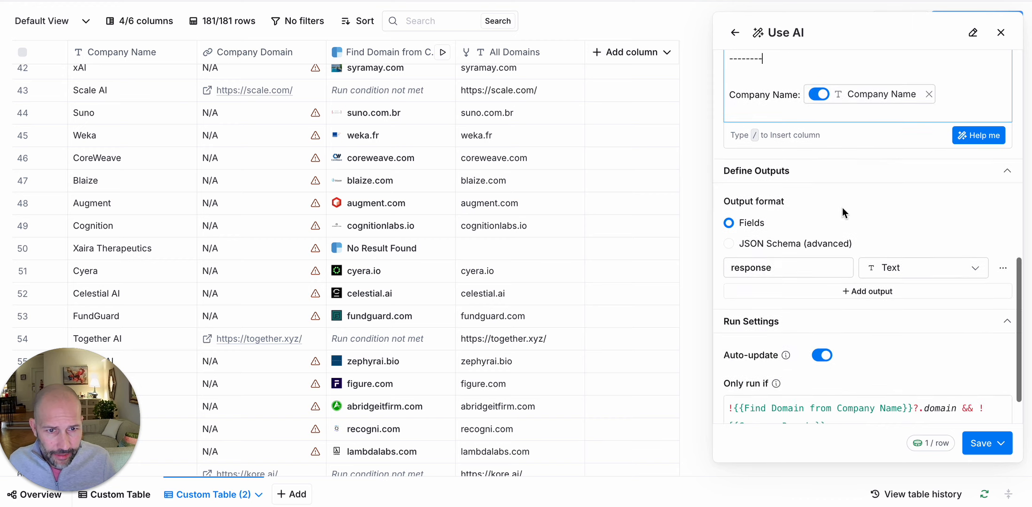
pyautogui.scroll(-1, 841, 208)
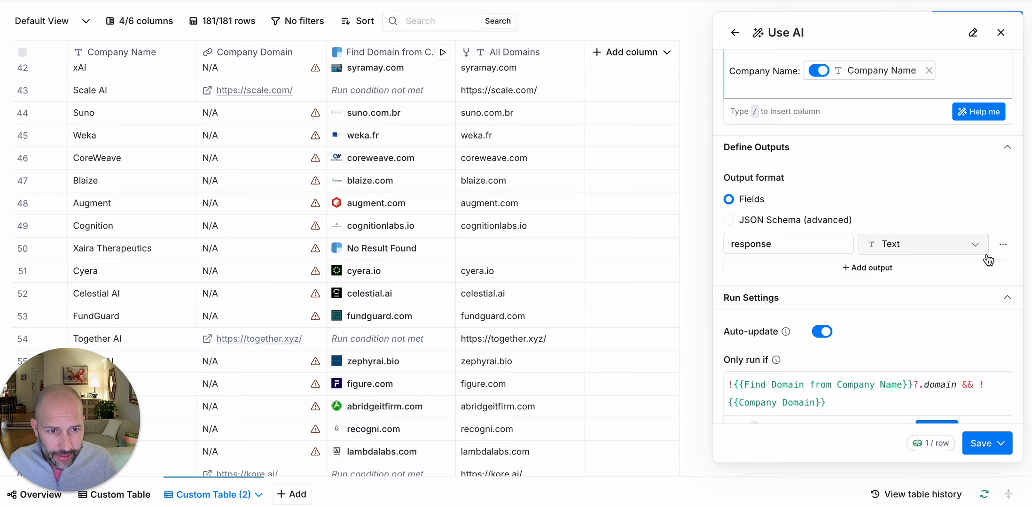
pyautogui.click(951, 248)
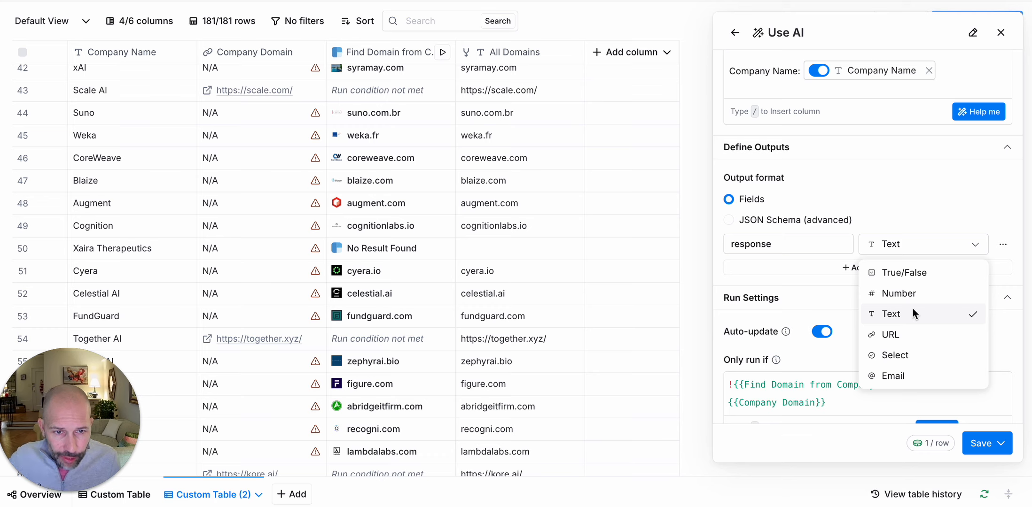
pyautogui.click(793, 197)
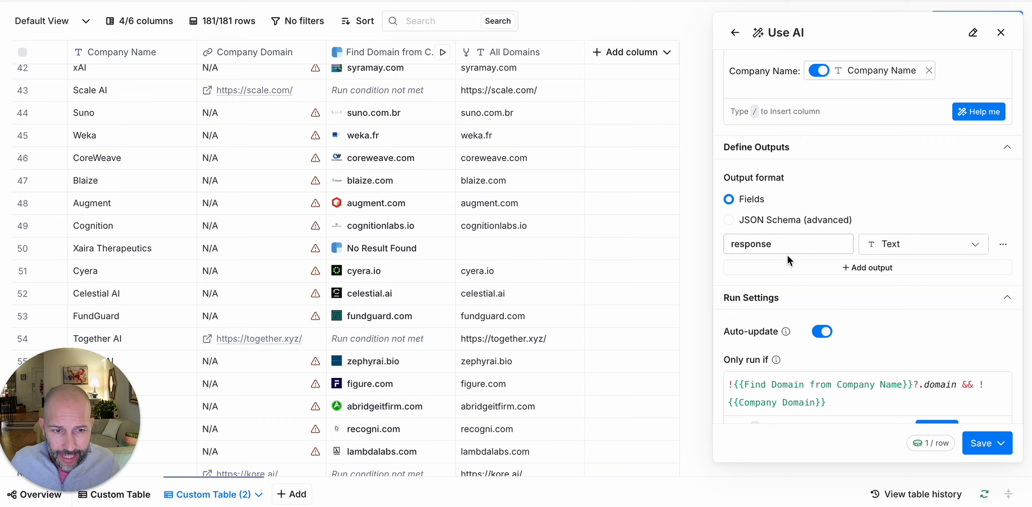
pyautogui.scroll(-1, 786, 255)
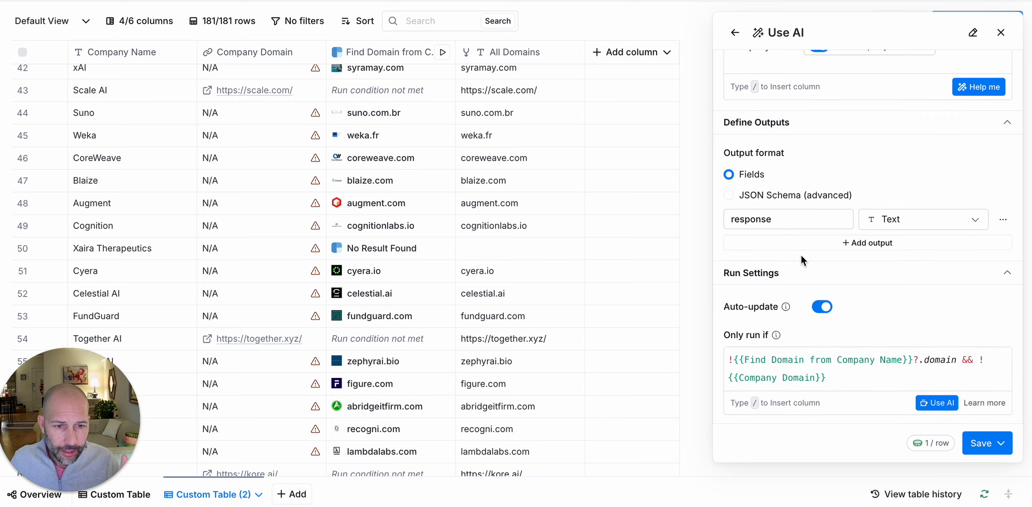
pyautogui.scroll(1, 800, 255)
pyautogui.scroll(-1, 937, 335)
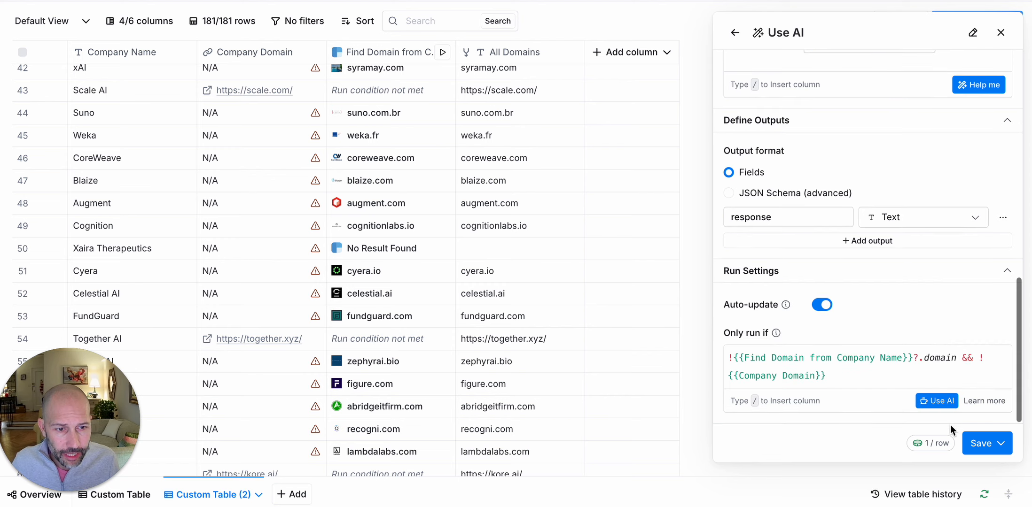
# Save the AI enrichment and run it on 10 rows, checking the new column at the start of the table
pyautogui.click(1000, 443)
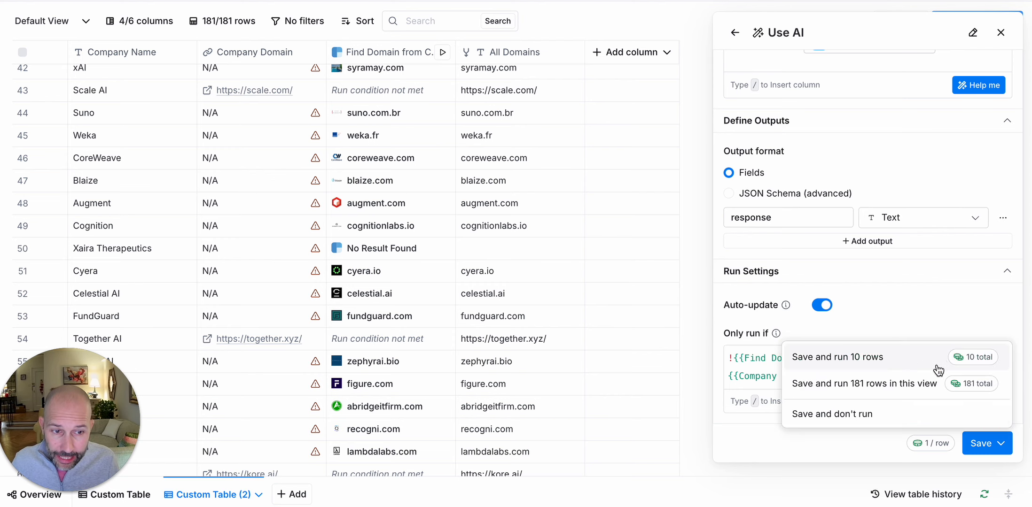
pyautogui.click(860, 358)
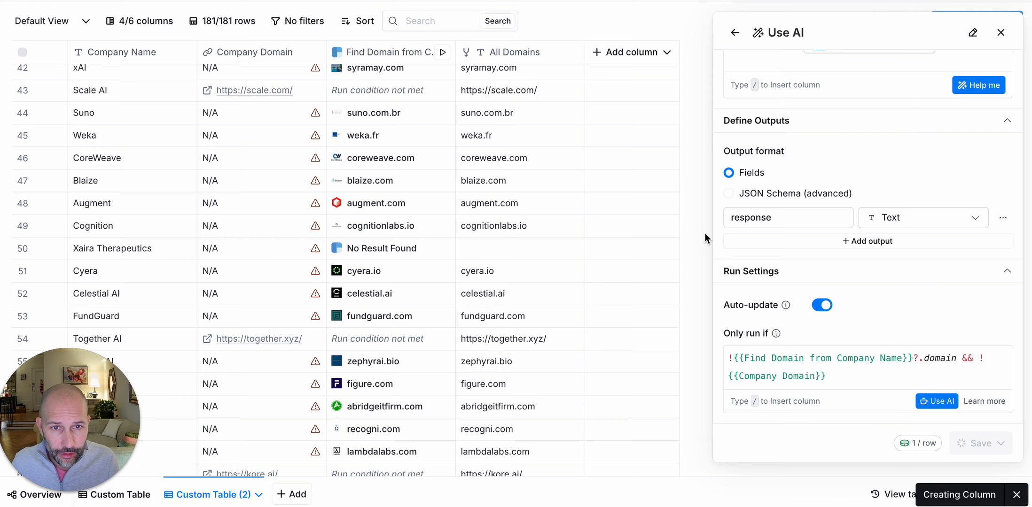
pyautogui.scroll(18, 747, 184)
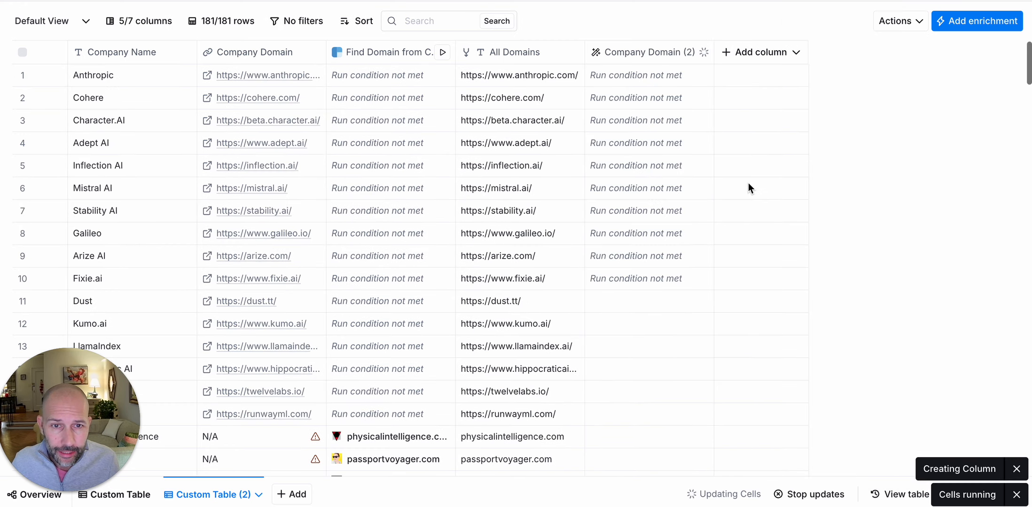
# Run the AI enrichment individually for the Skild AI, Etched.ai and EvolutionaryScale rows
pyautogui.scroll(-6, 697, 319)
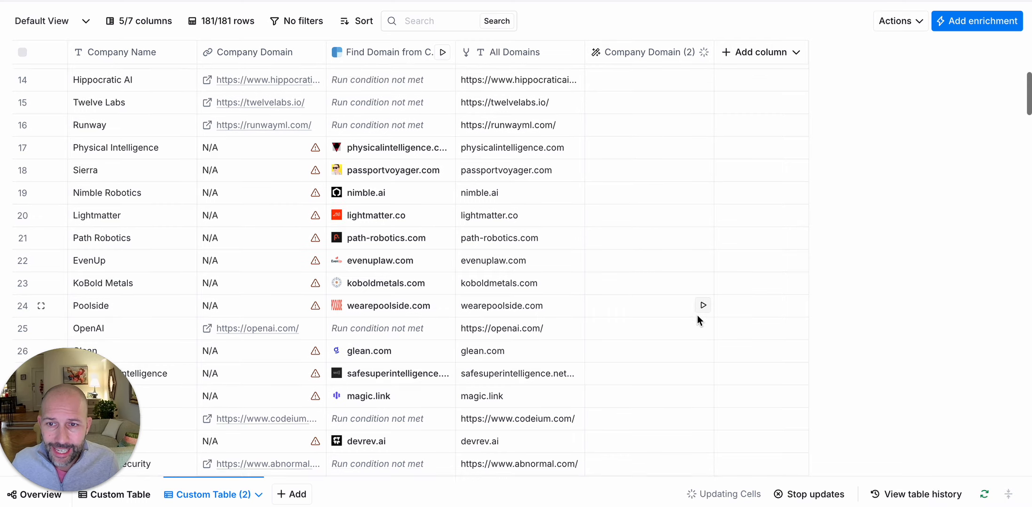
pyautogui.scroll(-11, 638, 209)
pyautogui.scroll(3, 638, 209)
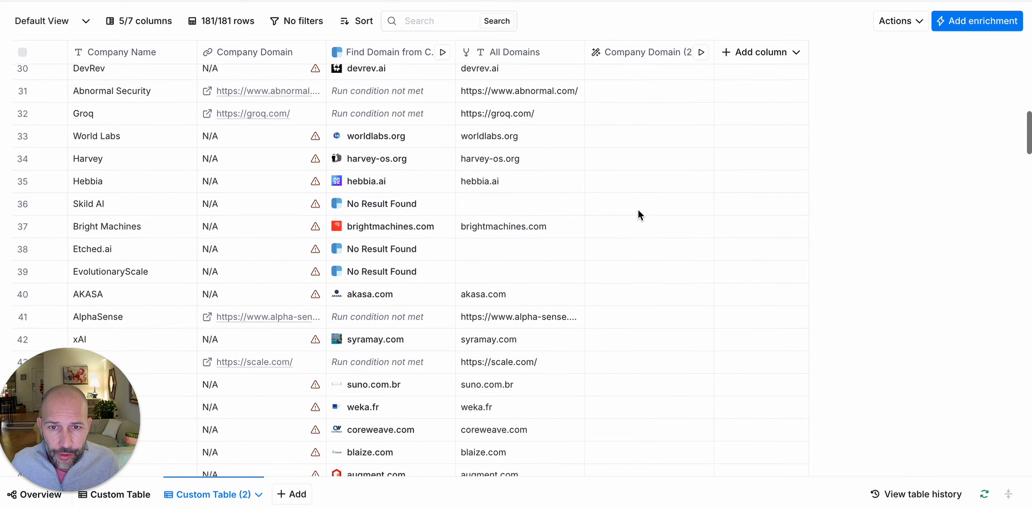
pyautogui.click(701, 203)
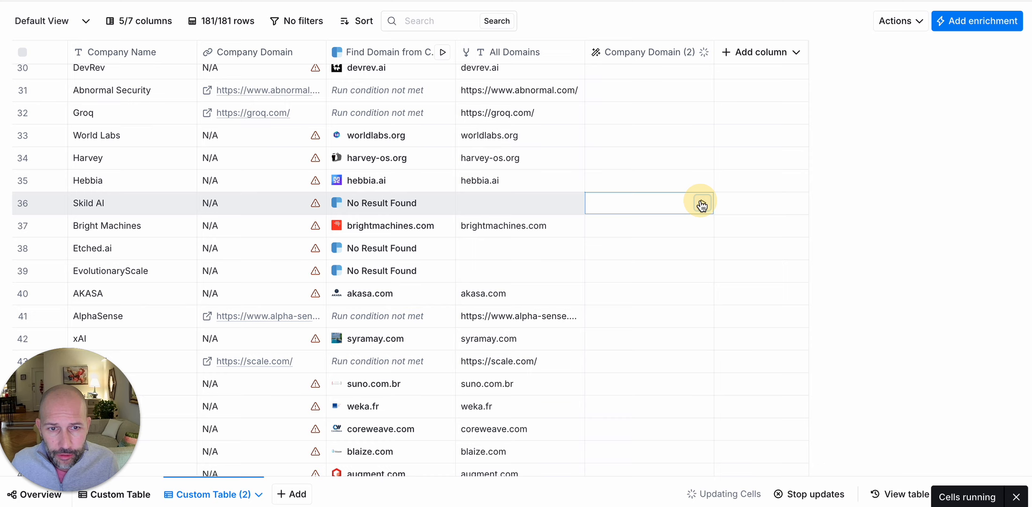
pyautogui.click(702, 248)
pyautogui.click(703, 271)
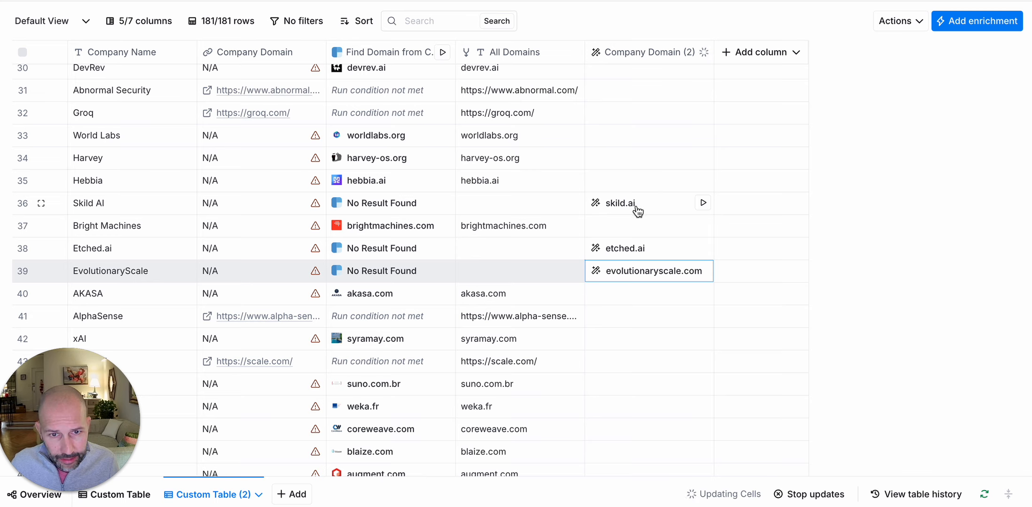
# Run the Company Domain (2) column on all rows that haven't run or have errors
pyautogui.click(666, 57)
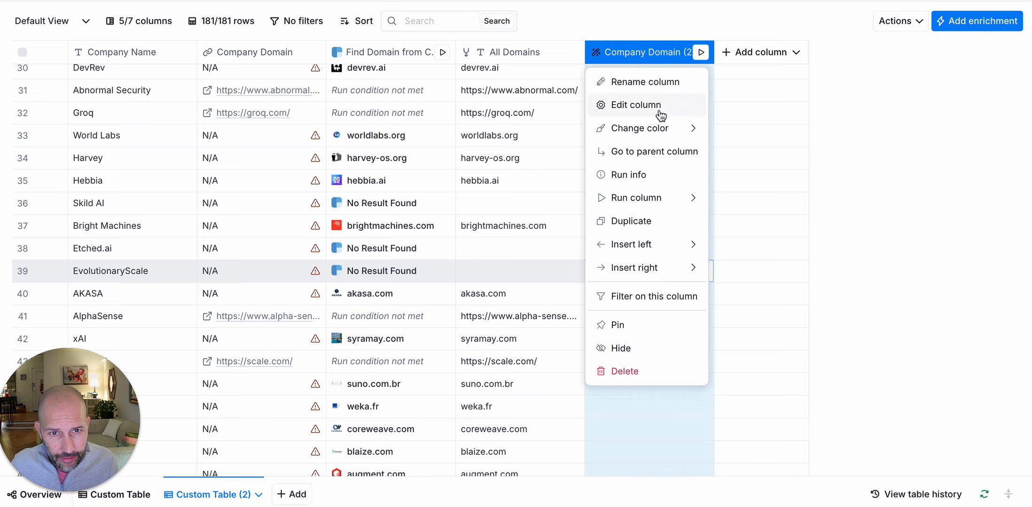
pyautogui.moveTo(660, 201)
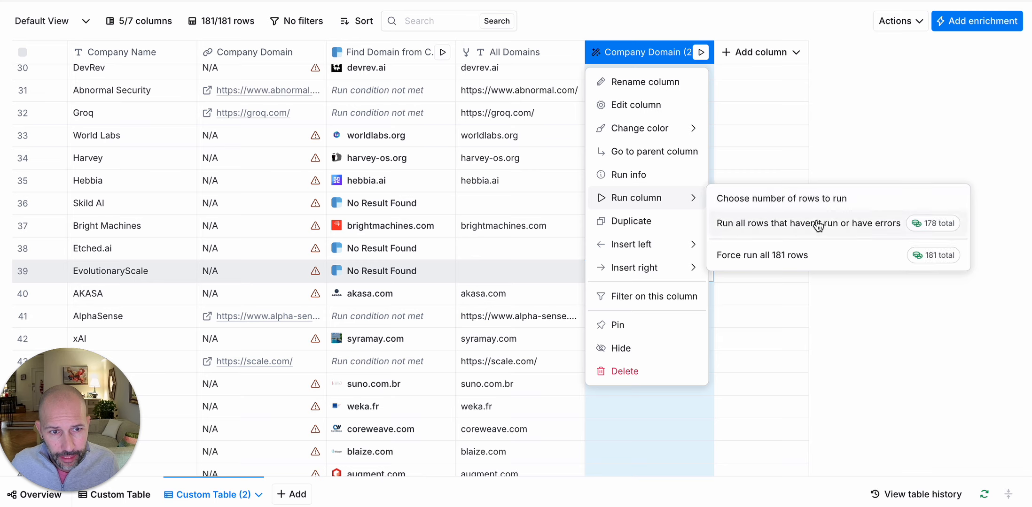
pyautogui.click(817, 224)
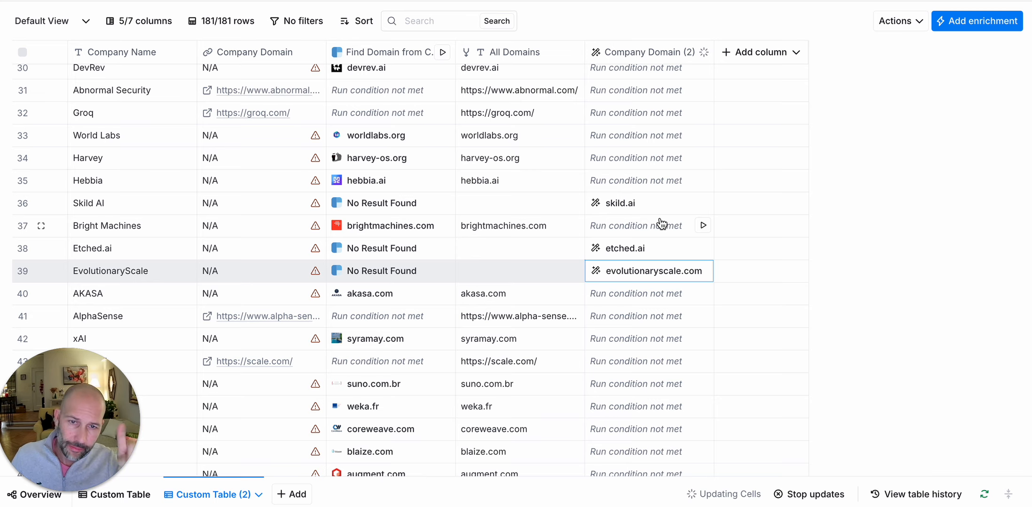
# Check the AI-found domains against the company names for the rows without an earlier result, through the end of the table
pyautogui.scroll(-20, 721, 192)
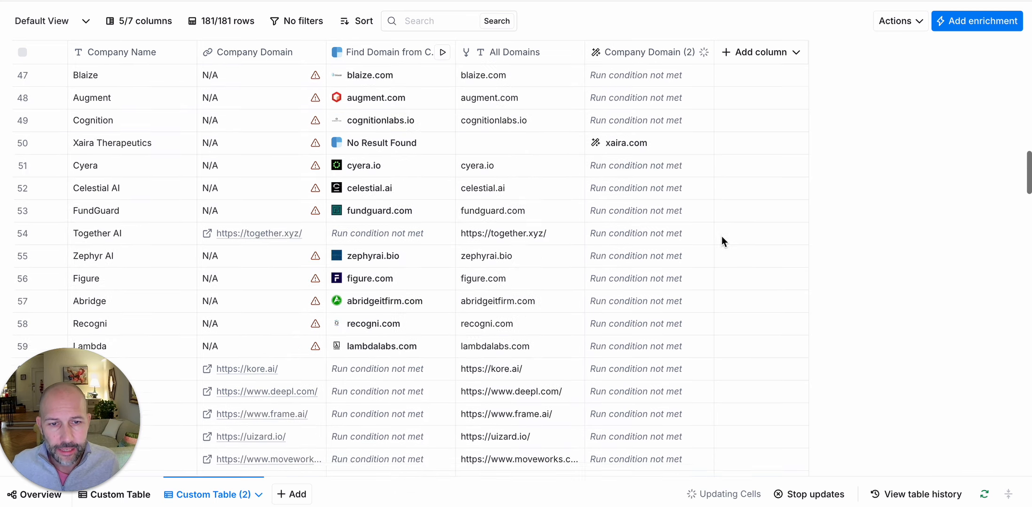
pyautogui.scroll(-15, 720, 260)
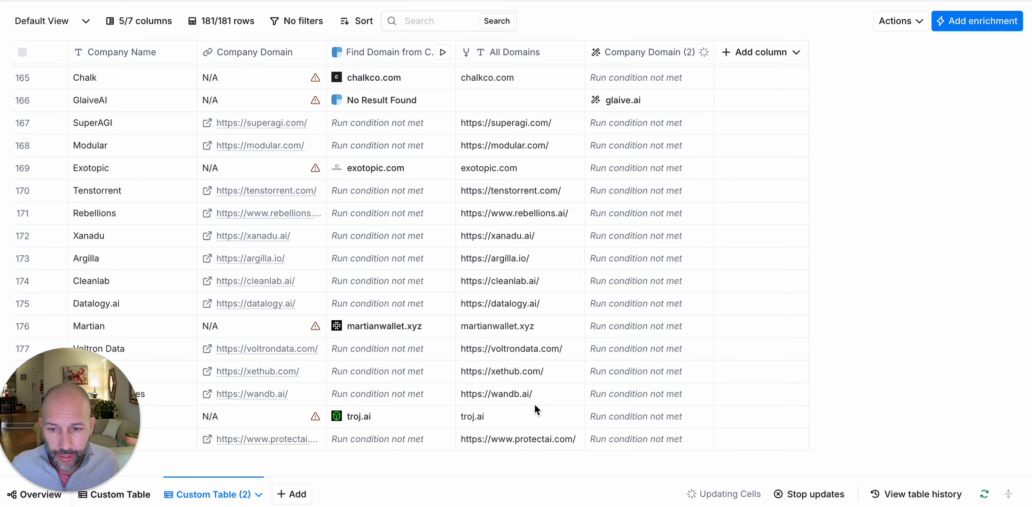
pyautogui.scroll(5, 549, 407)
pyautogui.scroll(2, 545, 403)
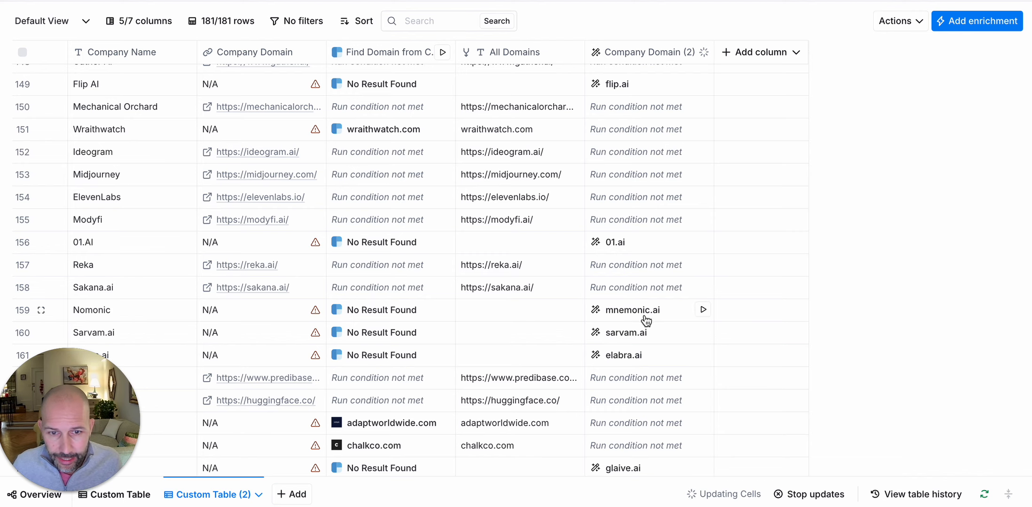
pyautogui.scroll(-1, 644, 324)
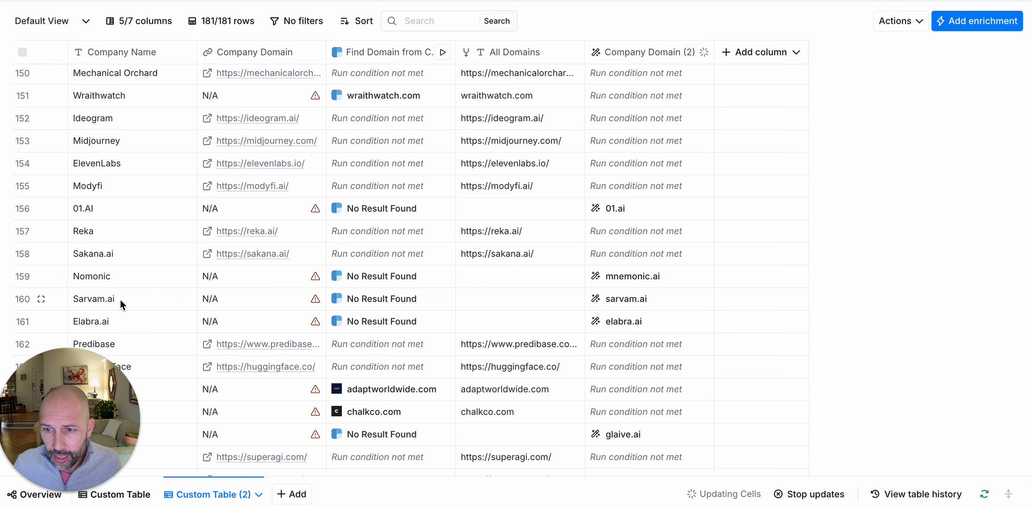
pyautogui.scroll(-1, 120, 300)
pyautogui.scroll(-2, 120, 297)
pyautogui.scroll(-1, 127, 300)
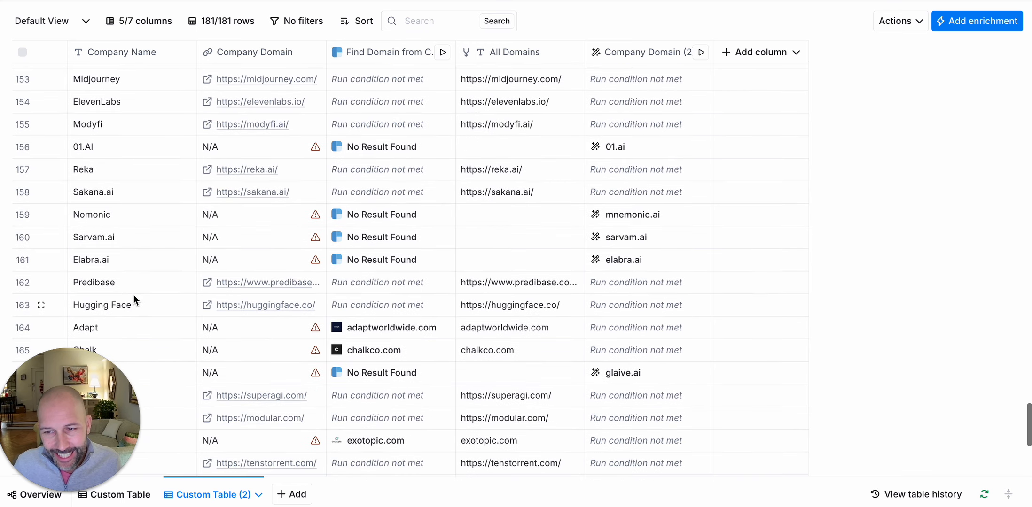
pyautogui.scroll(-2, 134, 299)
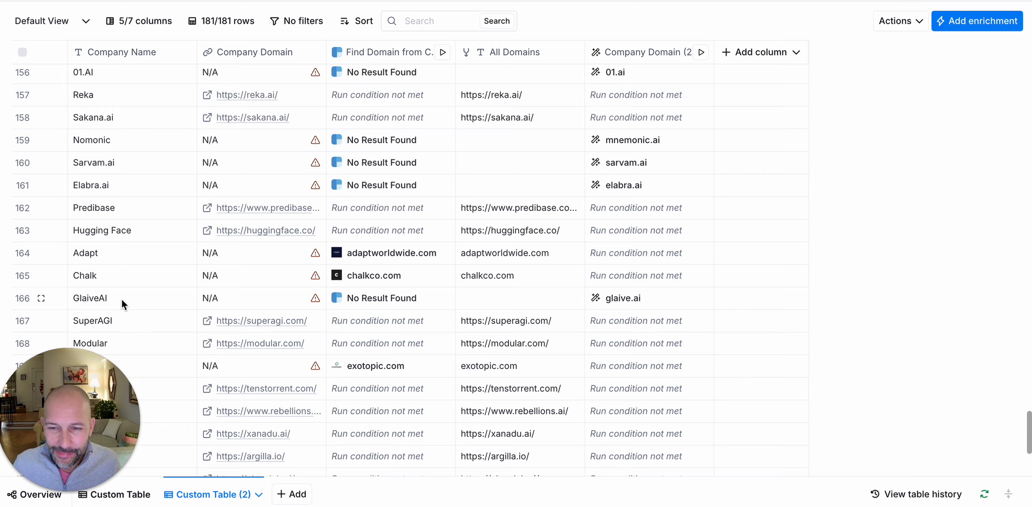
# Compare the AI-found domains with the company names around the Nomonic, Sarvam.ai and Elabra.ai rows and back up to the first rows
pyautogui.scroll(1, 129, 296)
pyautogui.click(104, 220)
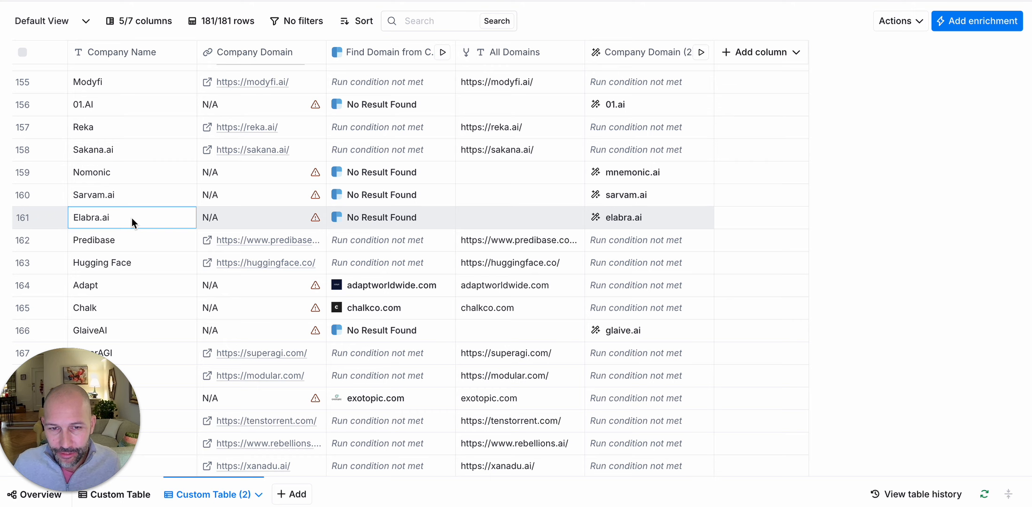
pyautogui.scroll(5, 131, 217)
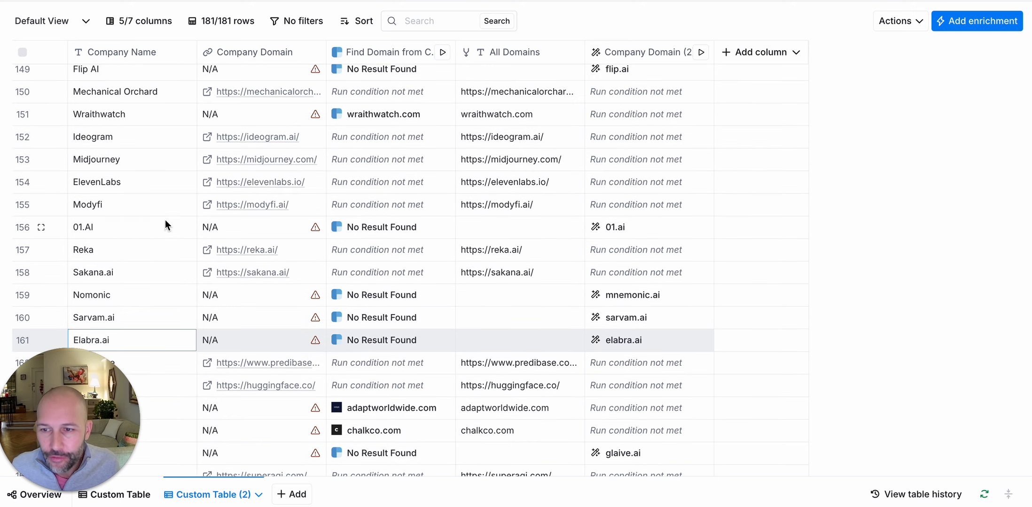
pyautogui.scroll(3, 161, 221)
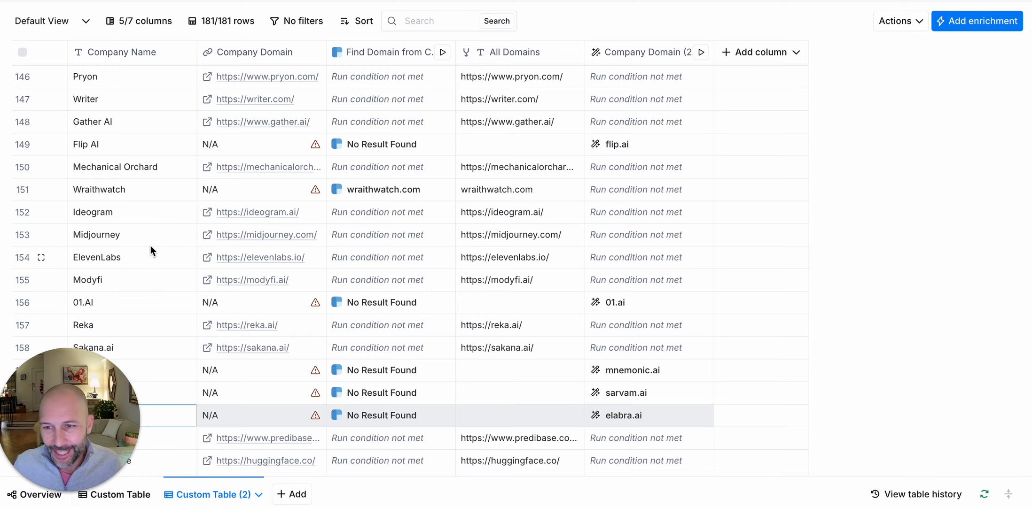
pyautogui.scroll(-1, 147, 258)
pyautogui.scroll(-3, 146, 268)
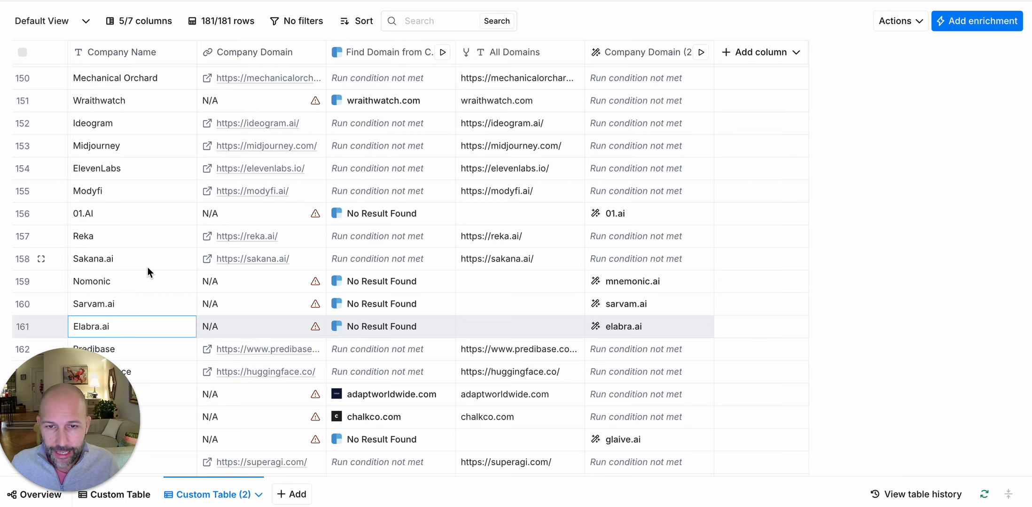
pyautogui.scroll(-7, 148, 267)
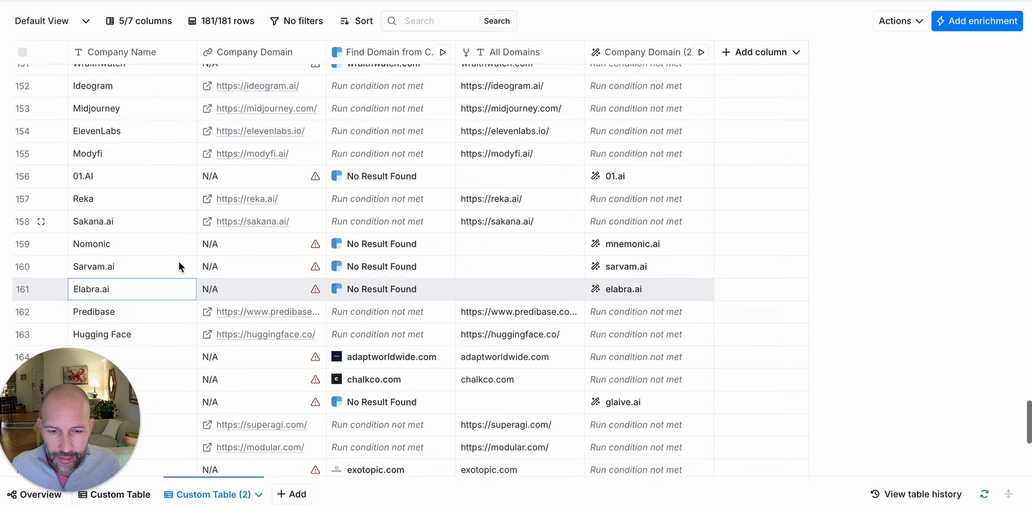
pyautogui.scroll(6, 299, 263)
pyautogui.scroll(20, 302, 265)
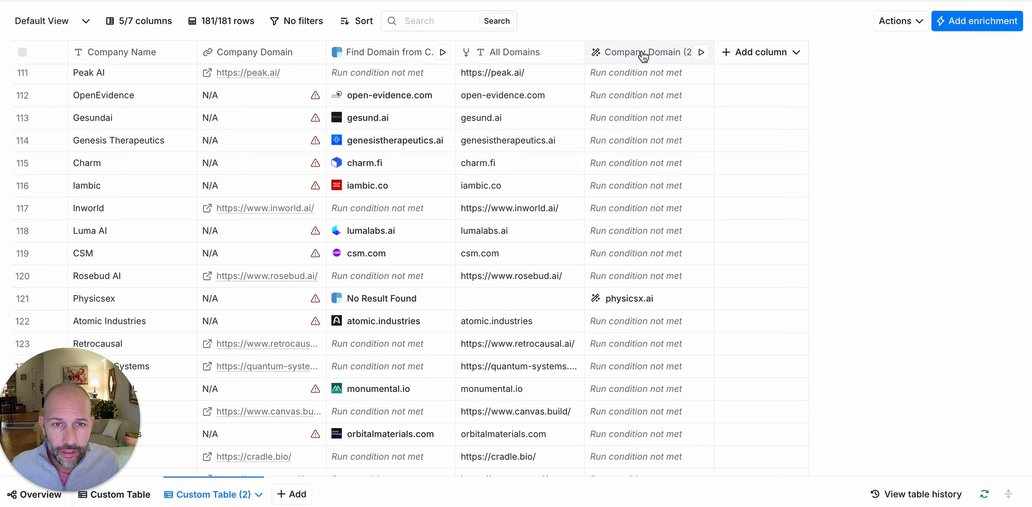
pyautogui.scroll(20, 641, 332)
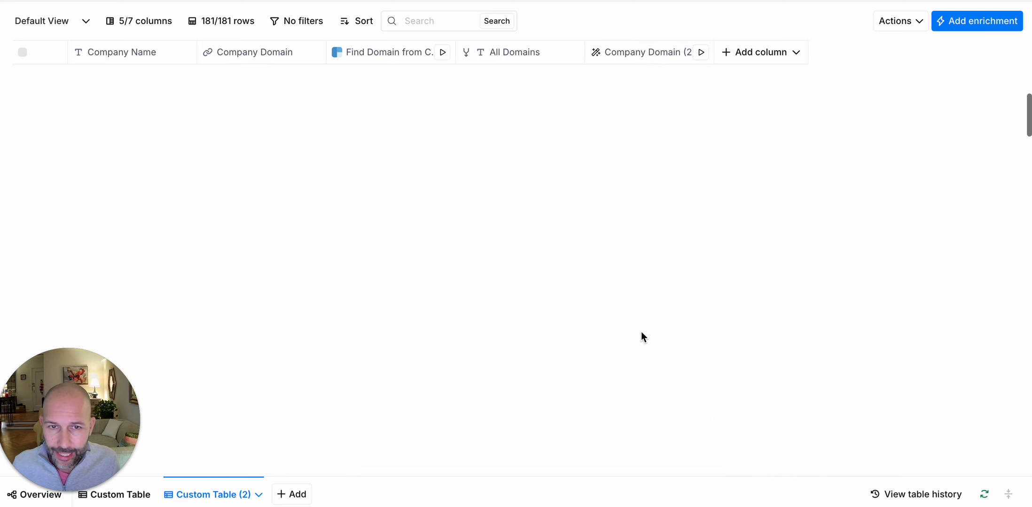
pyautogui.scroll(-10, 643, 326)
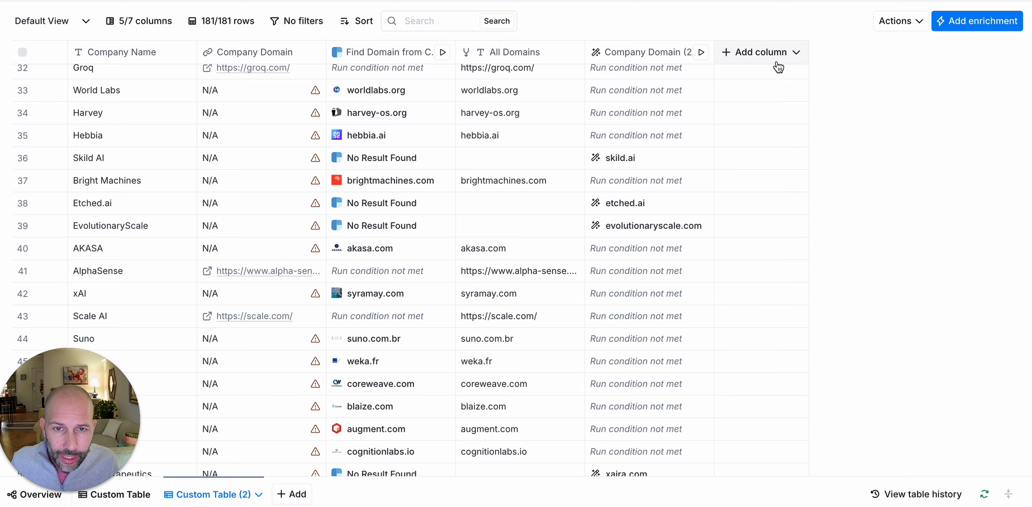
# Move the All Domains column after Company Domain (2) and add an empty first-priority input to its merge settings
pyautogui.moveTo(484, 47); pyautogui.dragTo(709, 44)
pyautogui.click(630, 52)
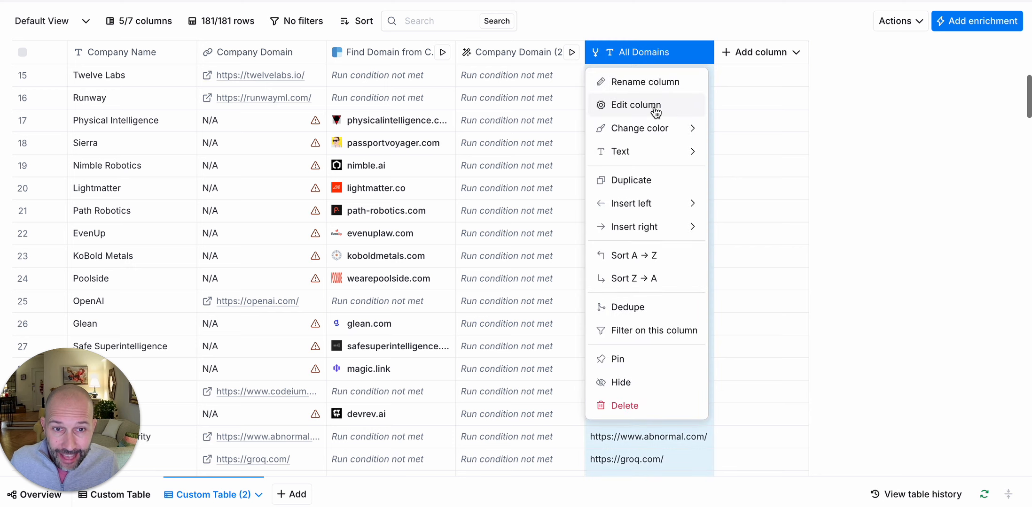
pyautogui.click(654, 108)
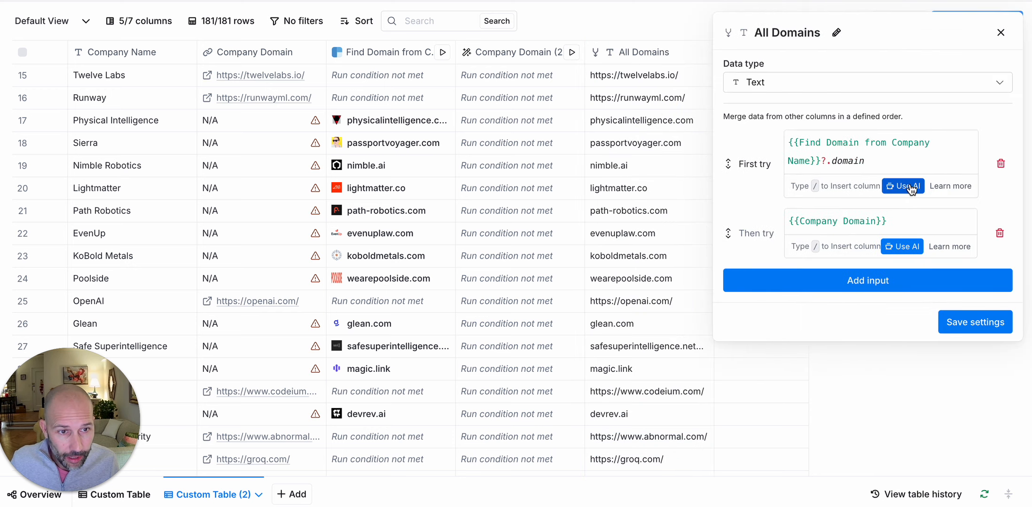
pyautogui.click(923, 277)
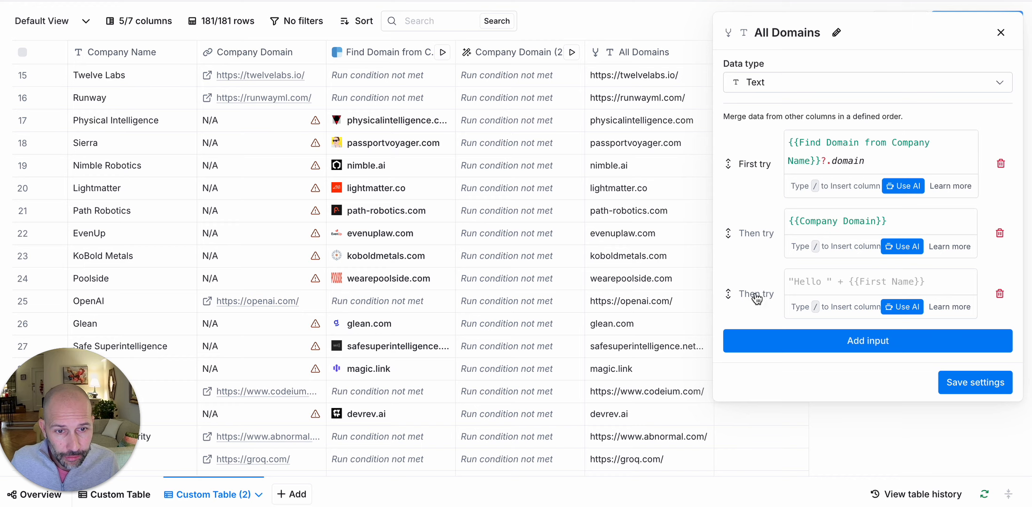
pyautogui.moveTo(756, 299); pyautogui.dragTo(742, 157)
# Set the first merge input to the Company Domain (2) response, save the settings, and check the All Domains column
pyautogui.click(885, 145)
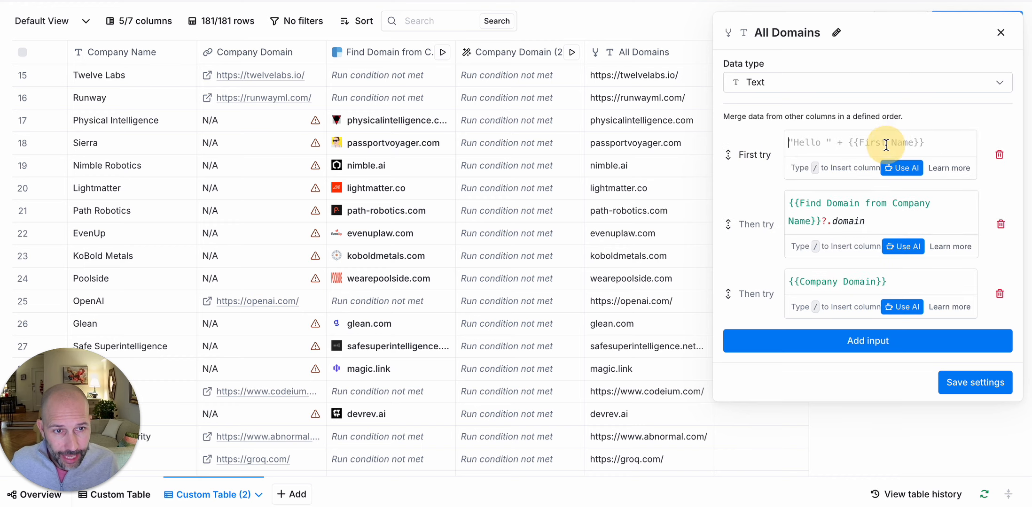
pyautogui.write('/')
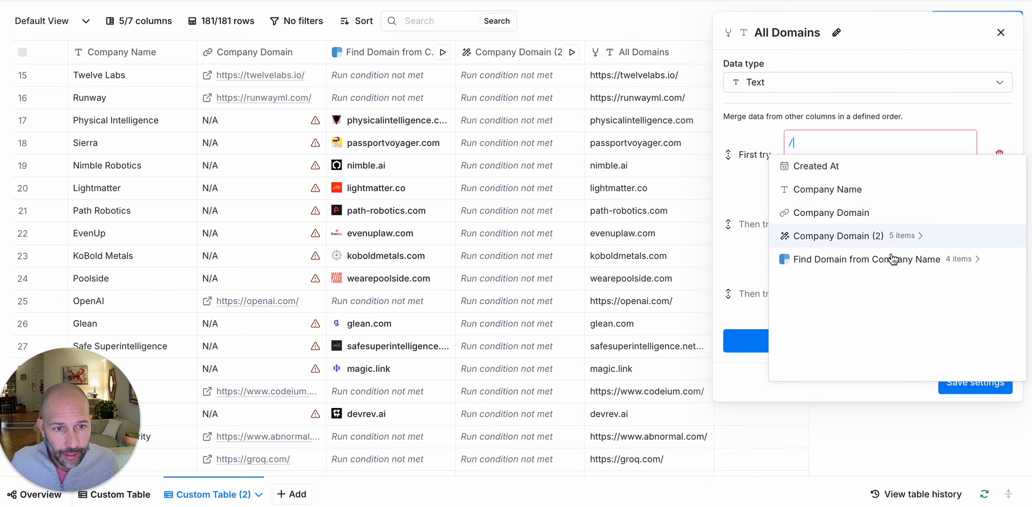
pyautogui.click(857, 237)
pyautogui.moveTo(873, 257)
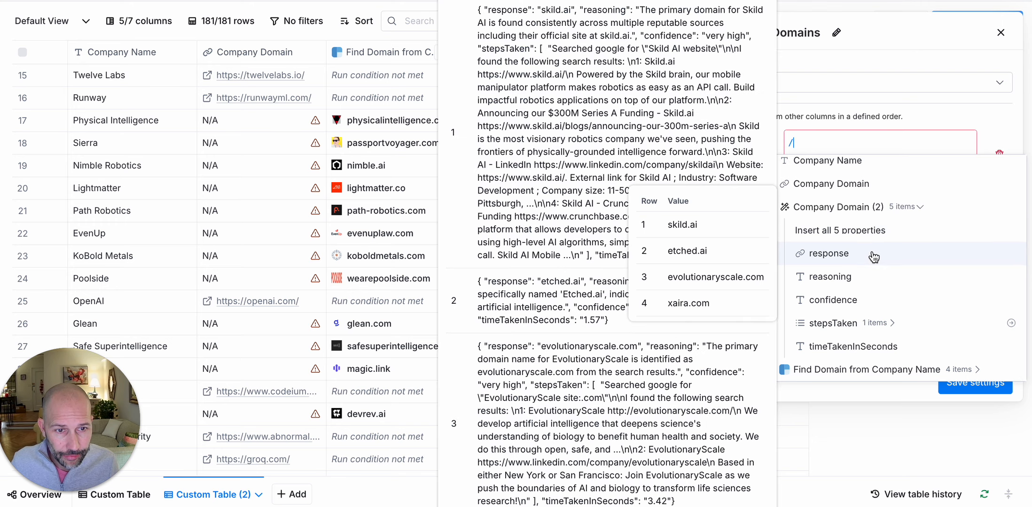
pyautogui.click(827, 254)
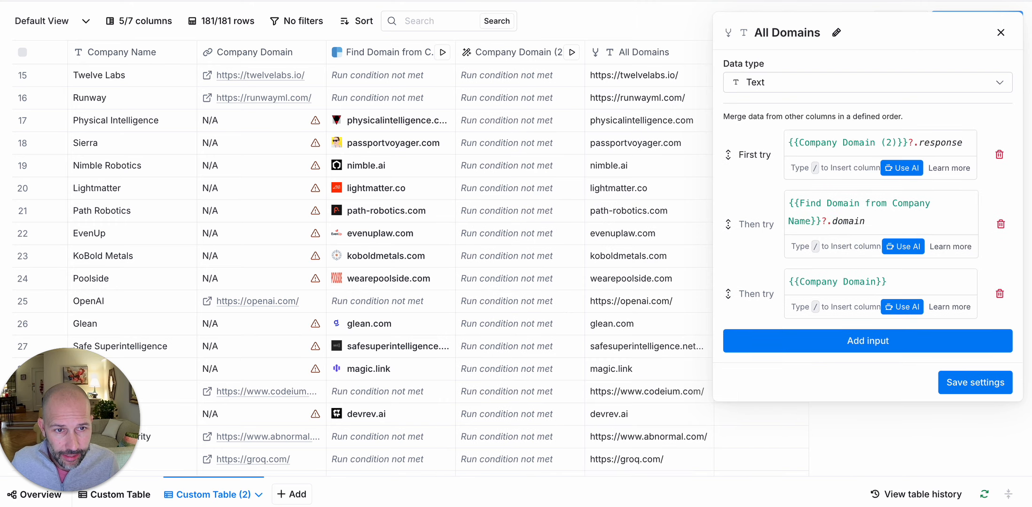
pyautogui.click(982, 382)
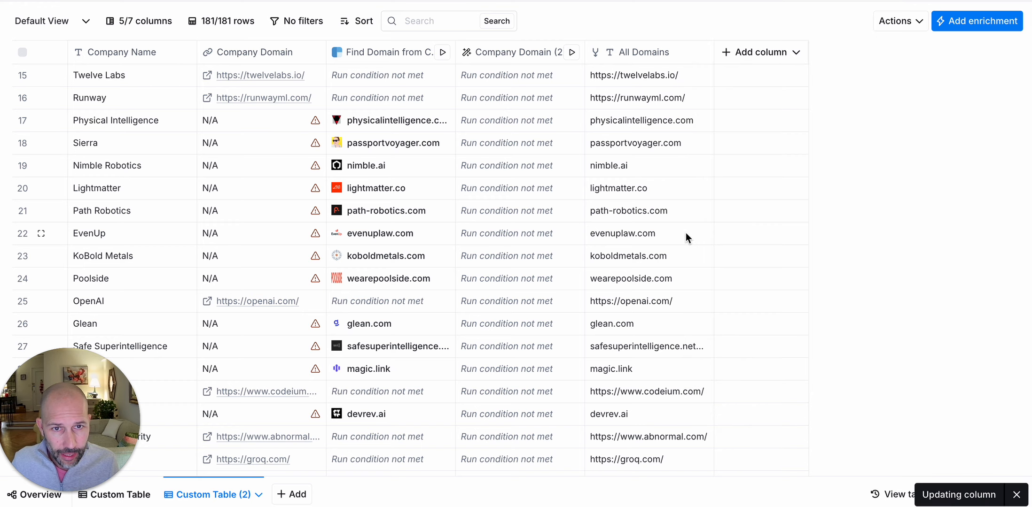
pyautogui.scroll(-15, 685, 233)
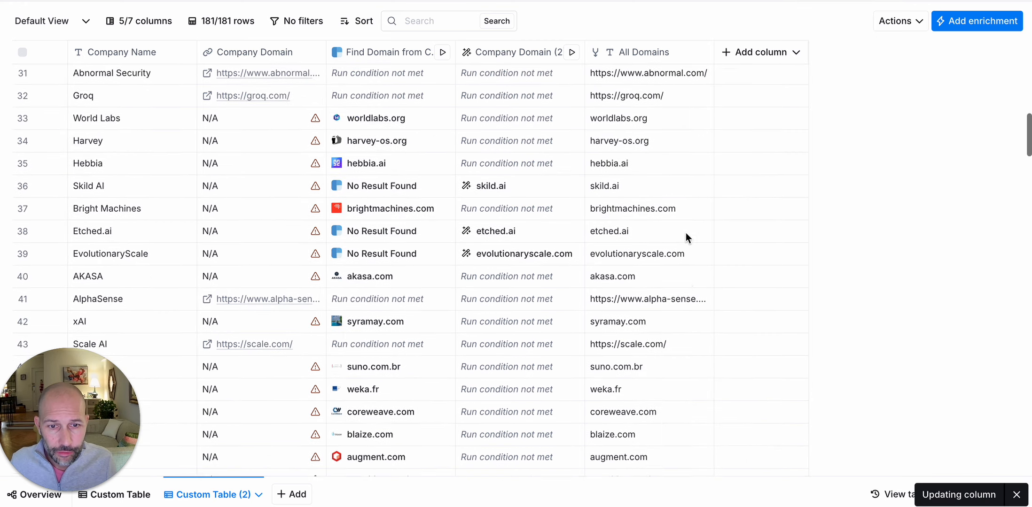
pyautogui.scroll(-7, 682, 226)
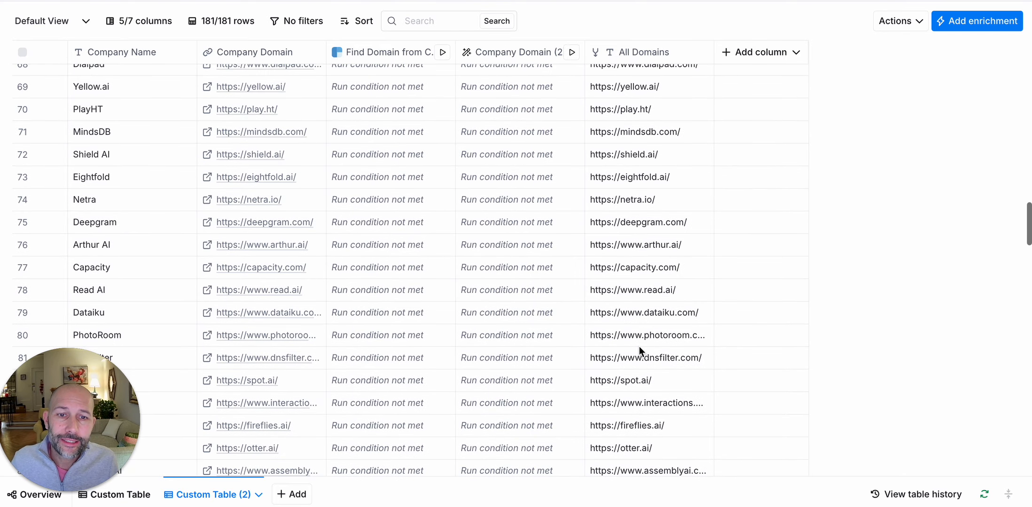
pyautogui.scroll(3, 638, 350)
pyautogui.scroll(20, 641, 346)
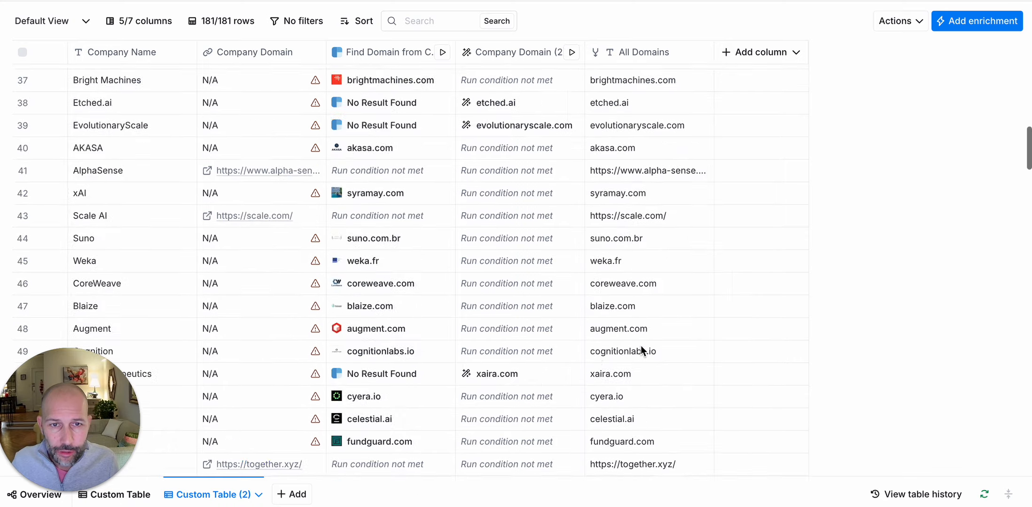
pyautogui.scroll(-2, 641, 346)
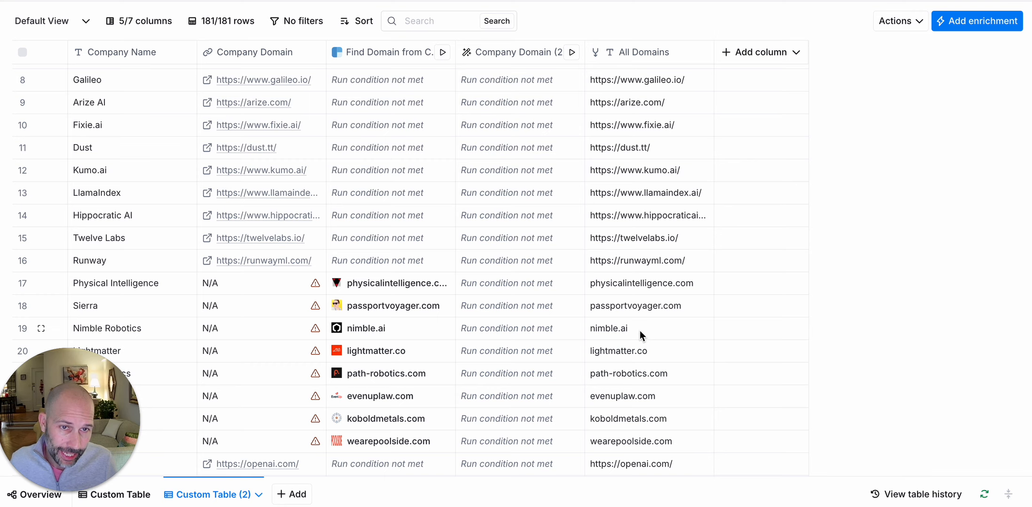
# Search the enrichments for "normalize" and add Clay's Normalize a Domain enrichment as a new column
pyautogui.click(794, 53)
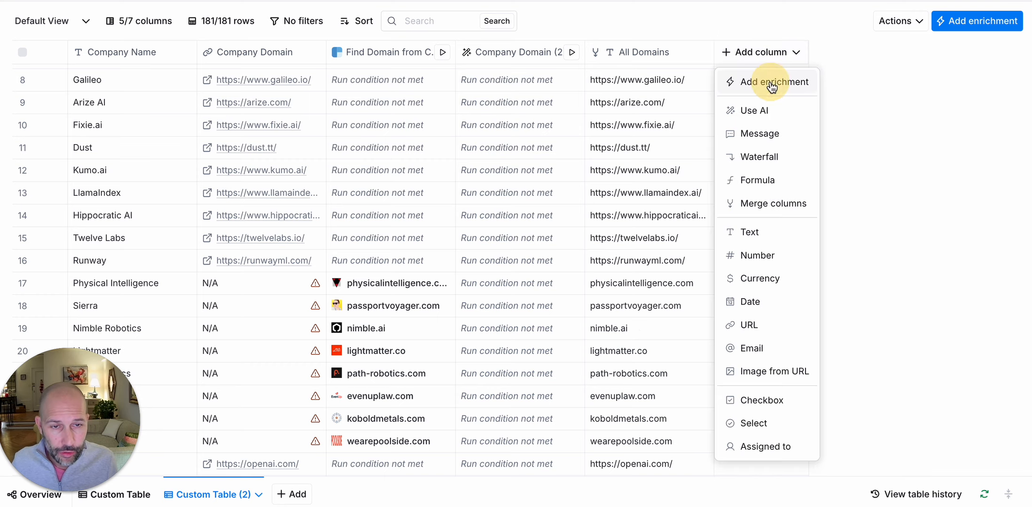
pyautogui.click(770, 82)
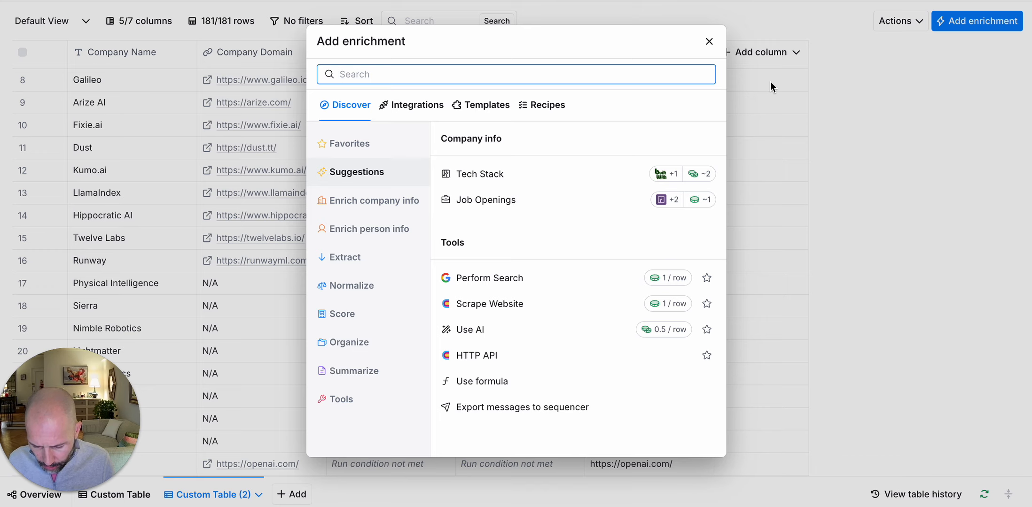
pyautogui.write('normalize')
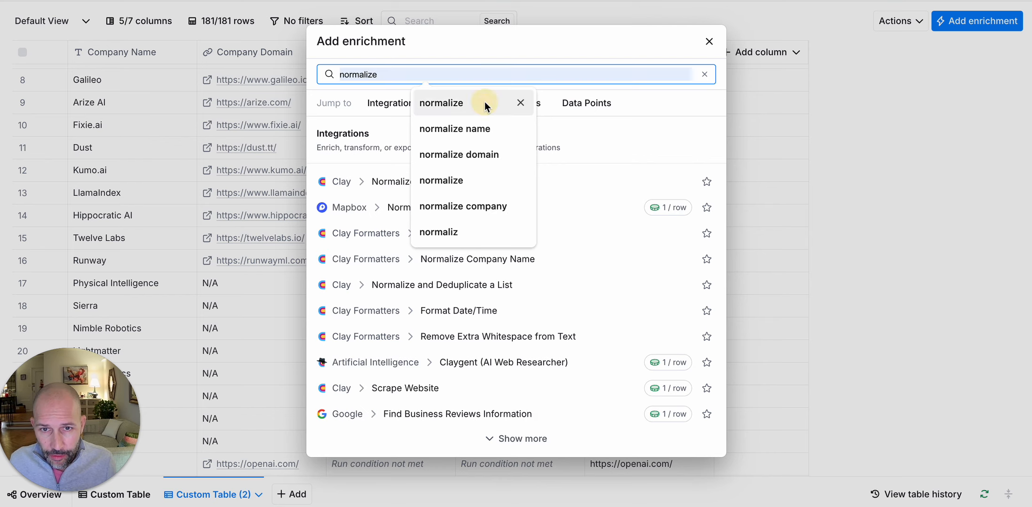
pyautogui.click(482, 102)
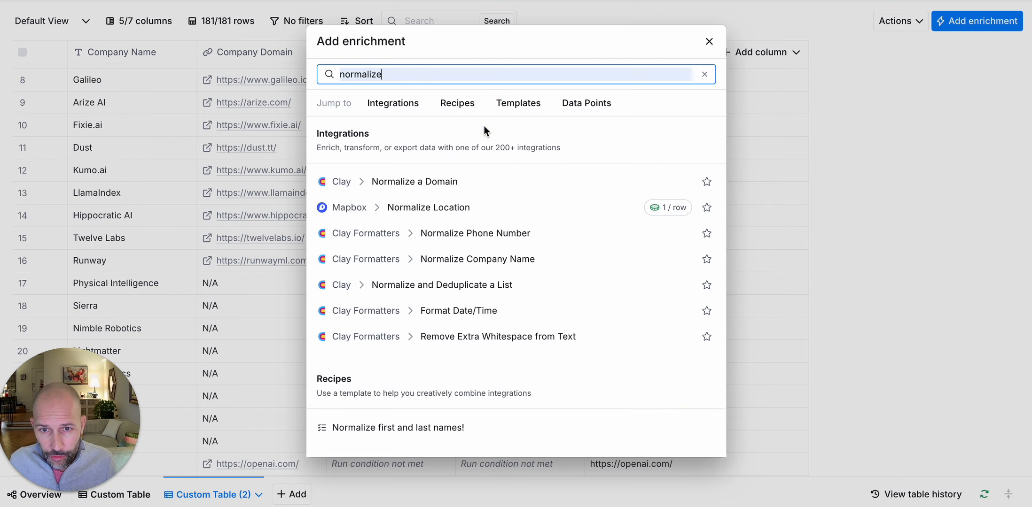
pyautogui.click(476, 180)
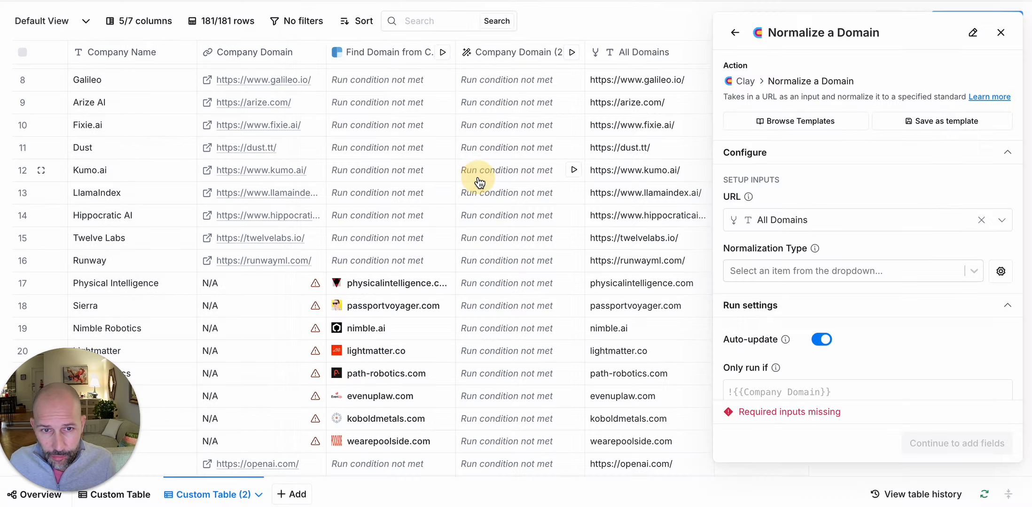
# Set the normalization type to "Bare, i.e. apple.com" with All Domains as the URL input
pyautogui.click(826, 272)
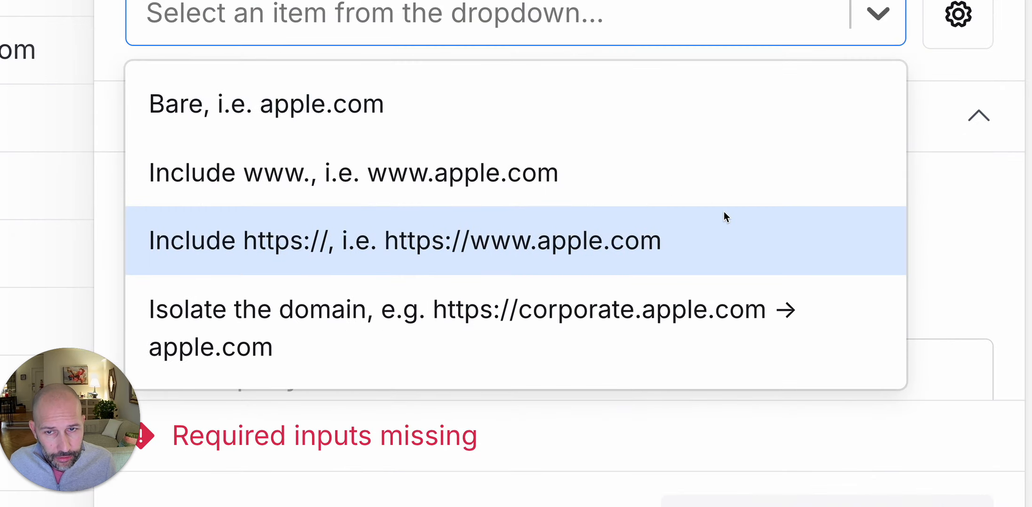
pyautogui.click(897, 179)
pyautogui.click(332, 20)
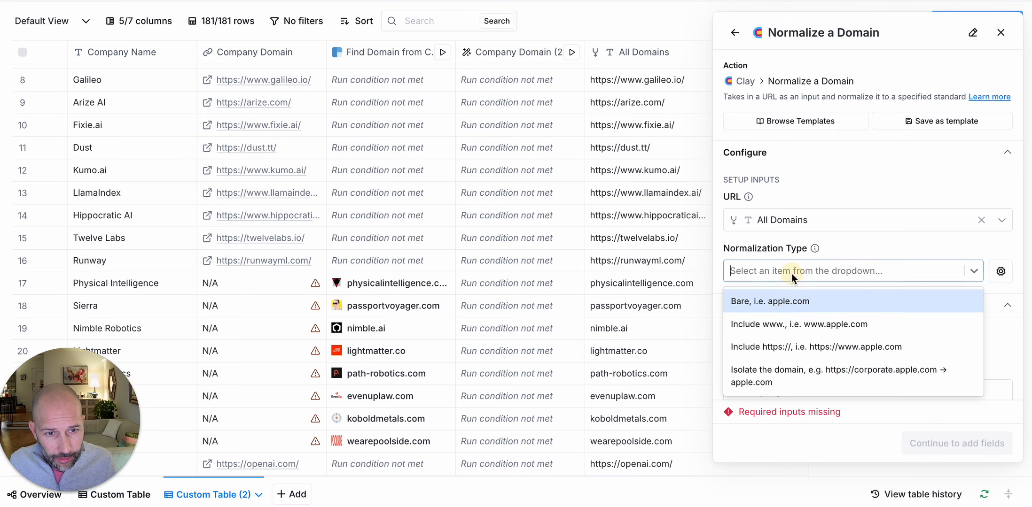
pyautogui.click(786, 304)
pyautogui.click(835, 225)
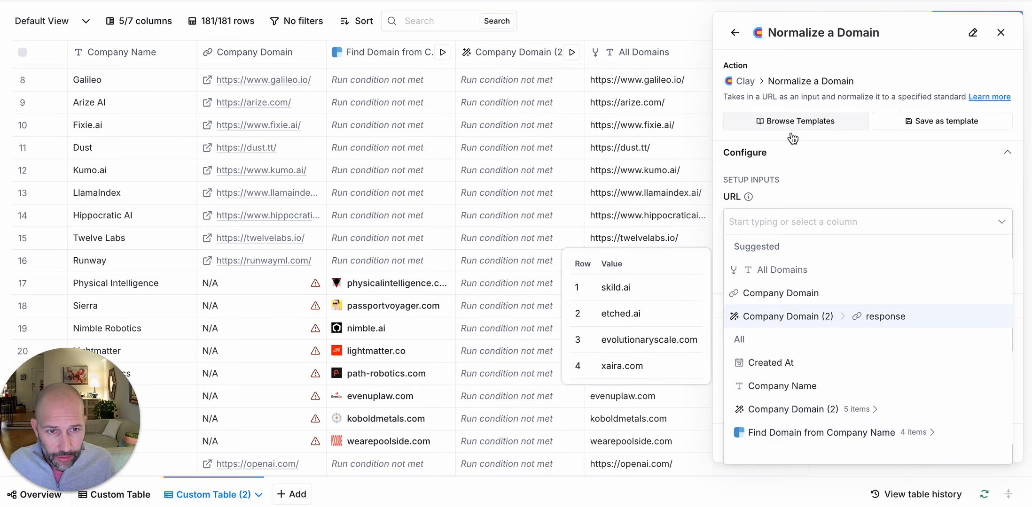
pyautogui.click(782, 270)
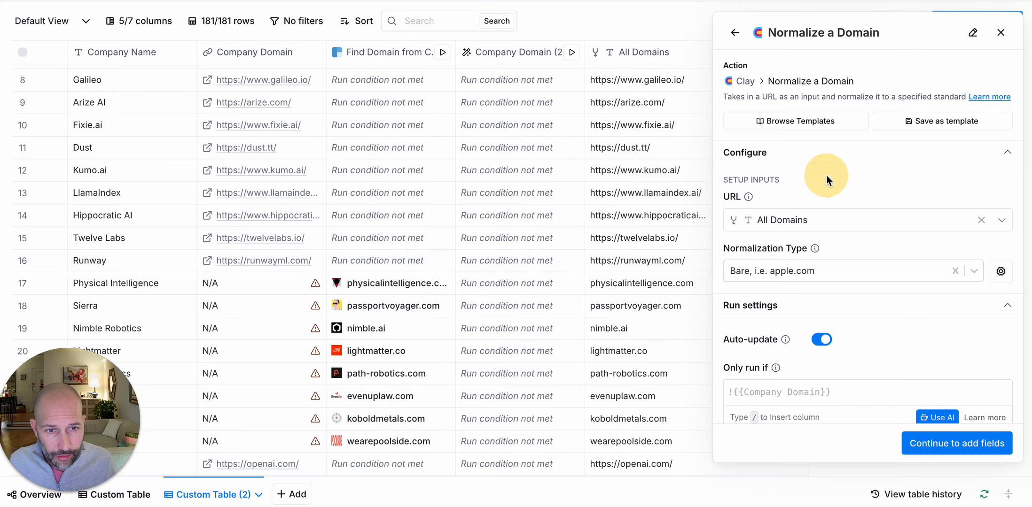
# Save the Normalize a Domain enrichment without extra output columns, run it on all rows, and check the normalized domains
pyautogui.click(967, 449)
pyautogui.click(973, 232)
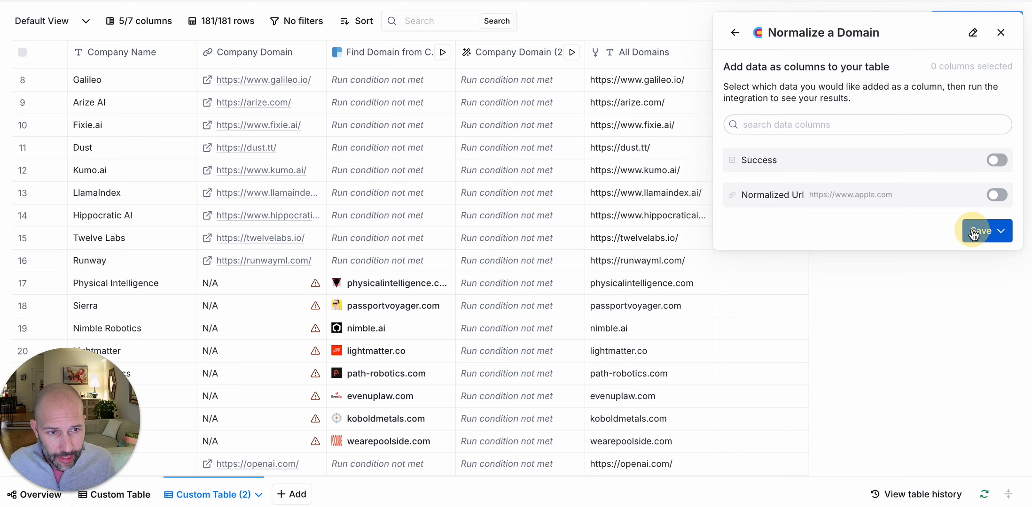
pyautogui.click(946, 279)
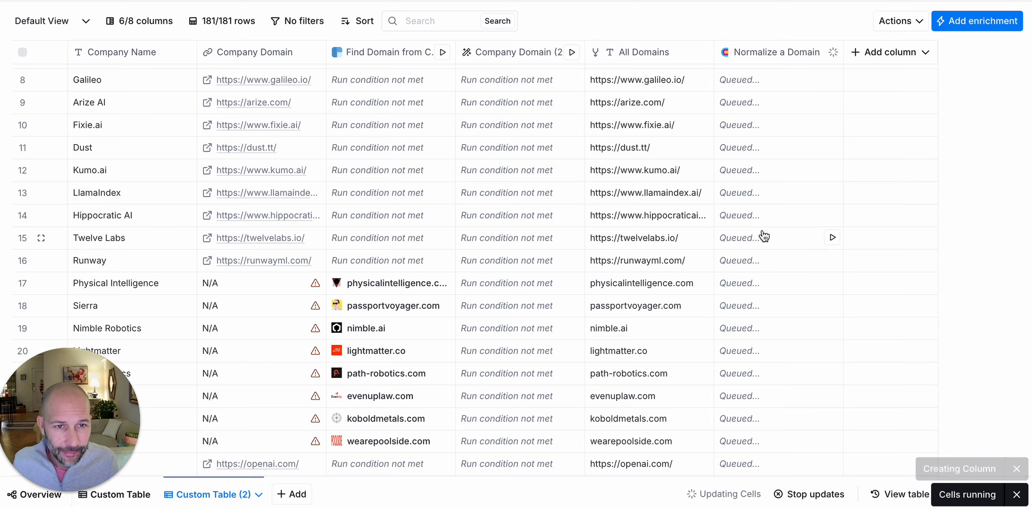
pyautogui.scroll(3, 763, 236)
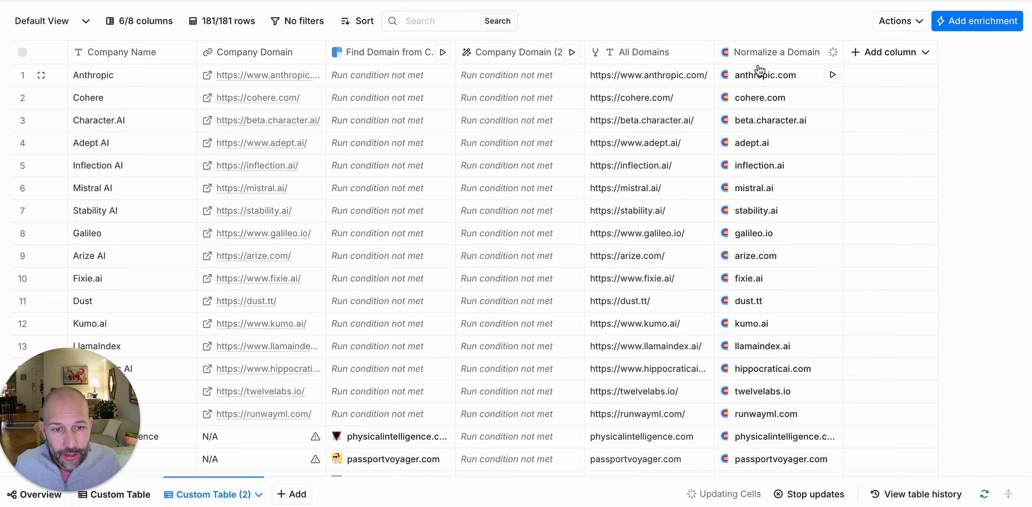
pyautogui.scroll(-15, 644, 286)
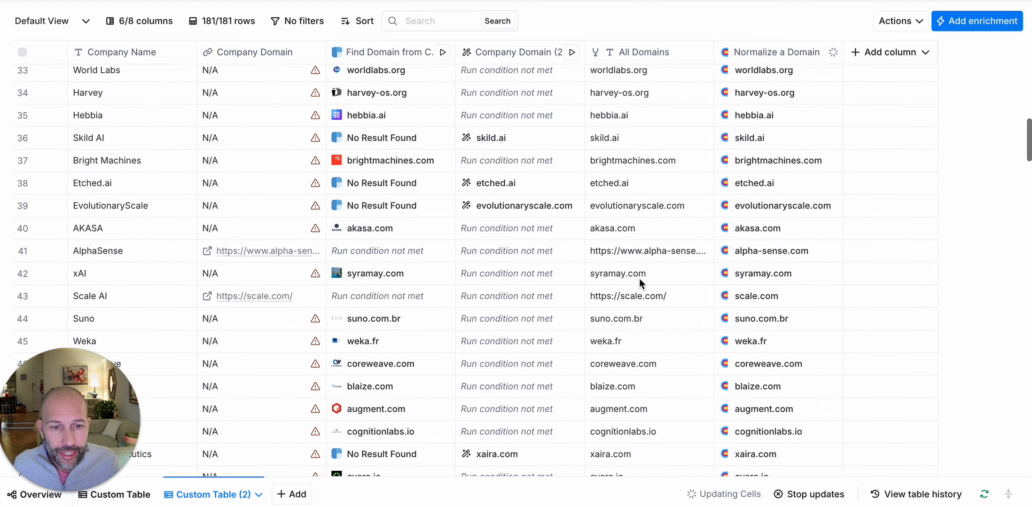
pyautogui.scroll(-5, 640, 285)
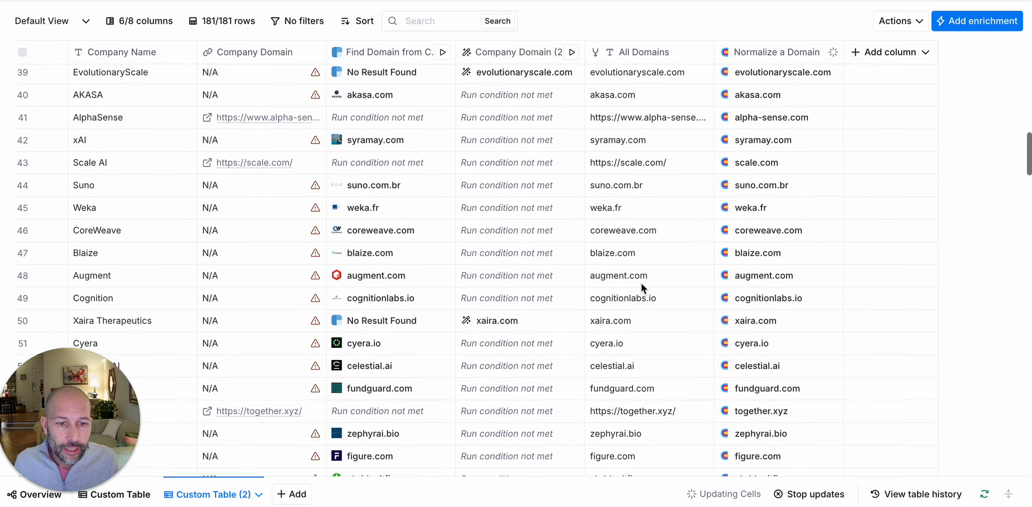
pyautogui.scroll(-6, 642, 276)
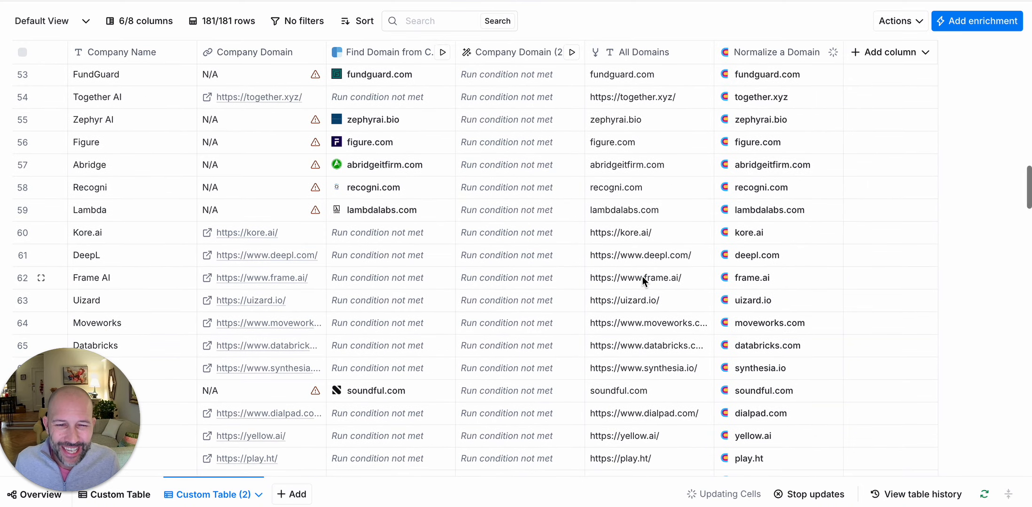
# Add the Normalized Url output from the first row's Normalize a Domain result as a new column
pyautogui.scroll(-2, 633, 291)
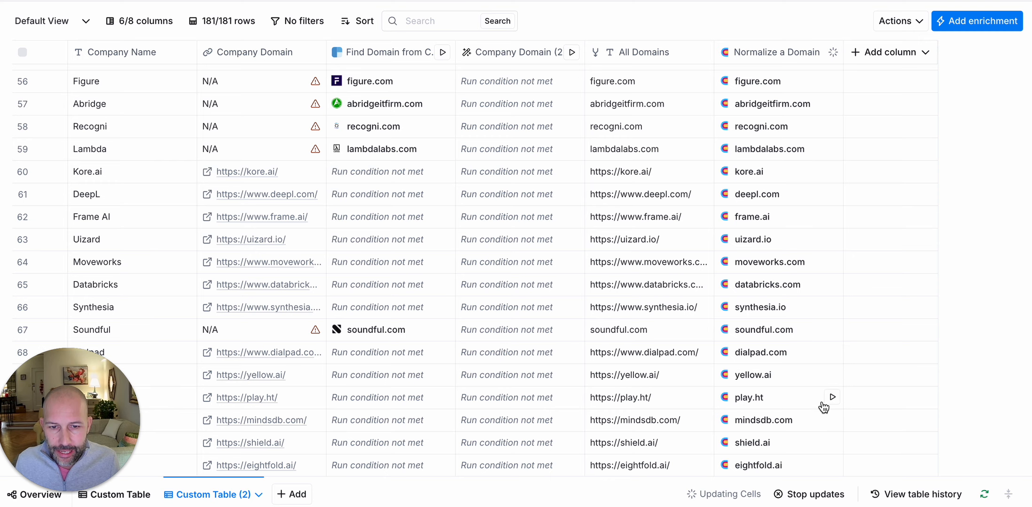
pyautogui.scroll(-2, 784, 380)
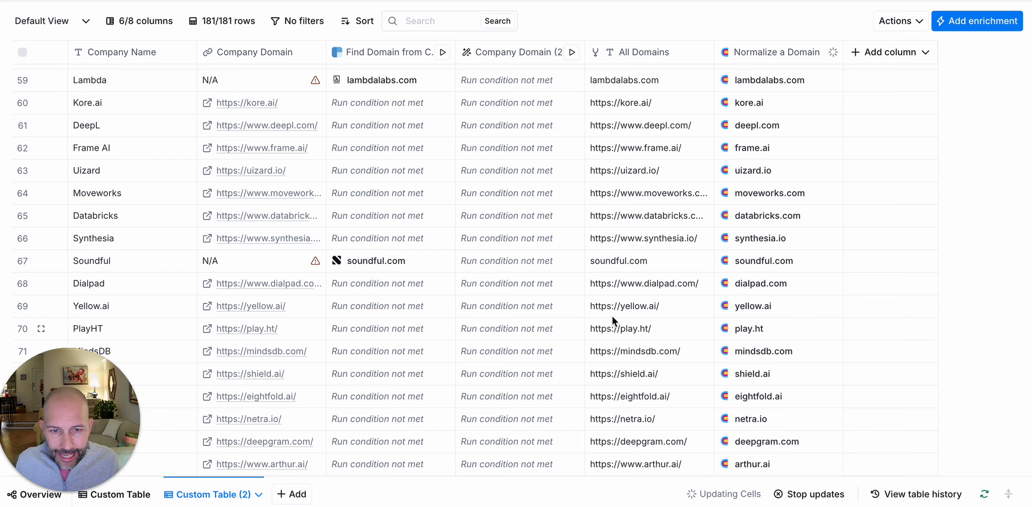
pyautogui.click(627, 325)
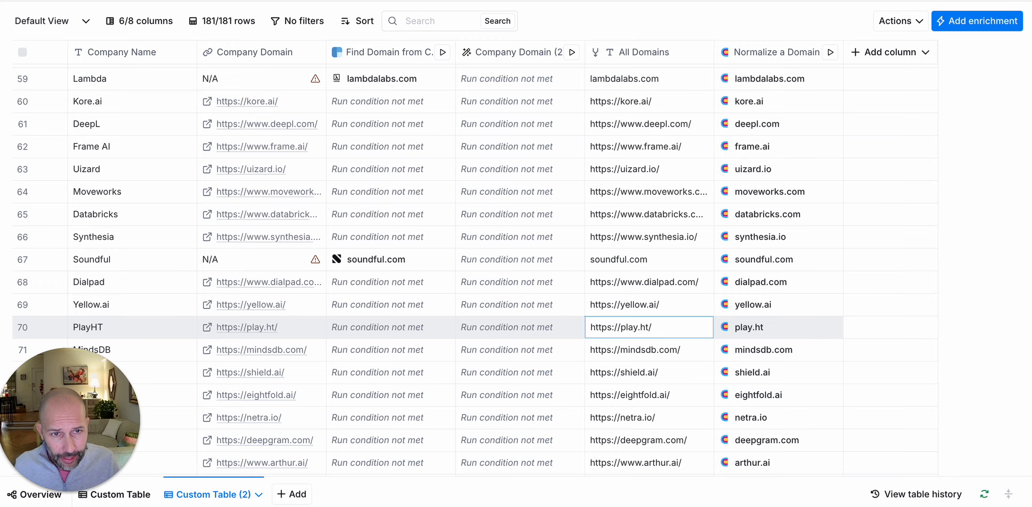
pyautogui.scroll(15, 742, 335)
pyautogui.scroll(8, 742, 335)
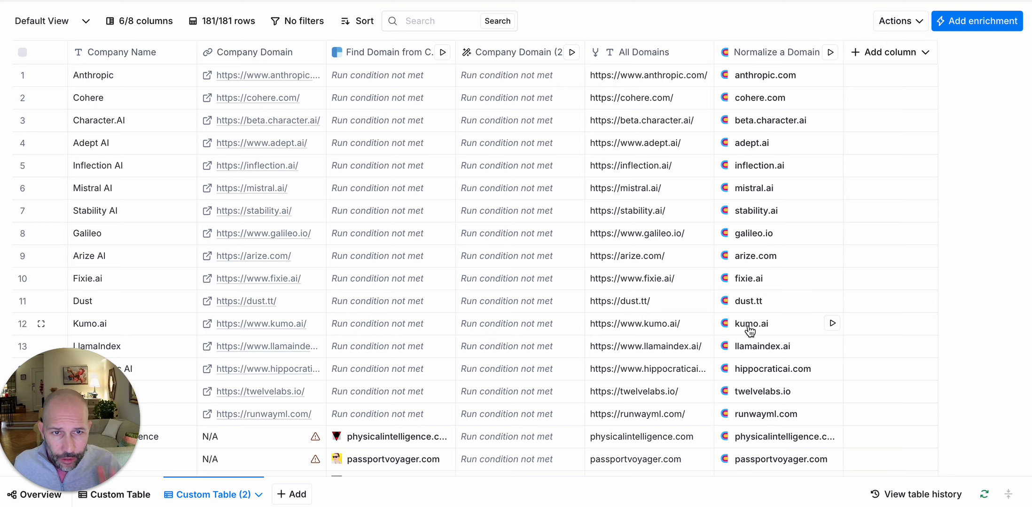
pyautogui.click(753, 79)
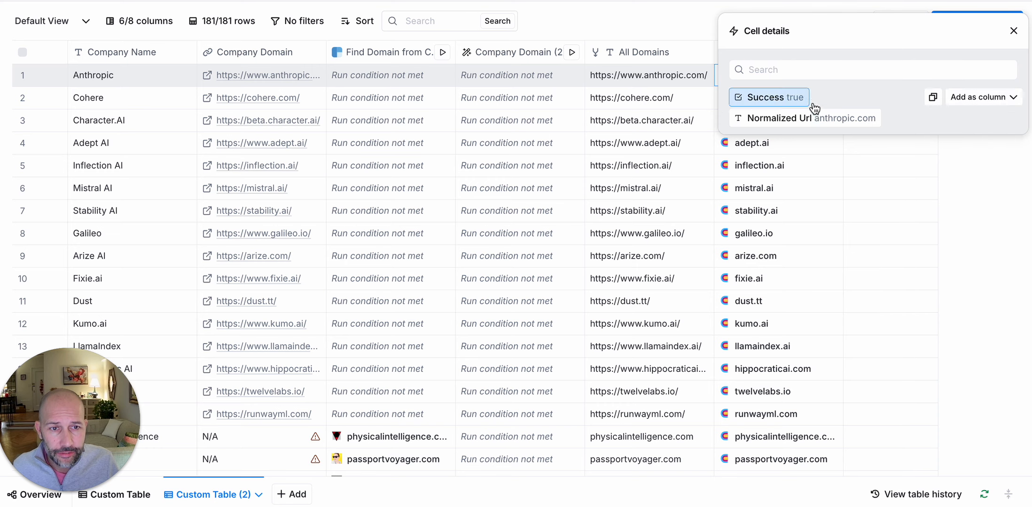
pyautogui.click(969, 118)
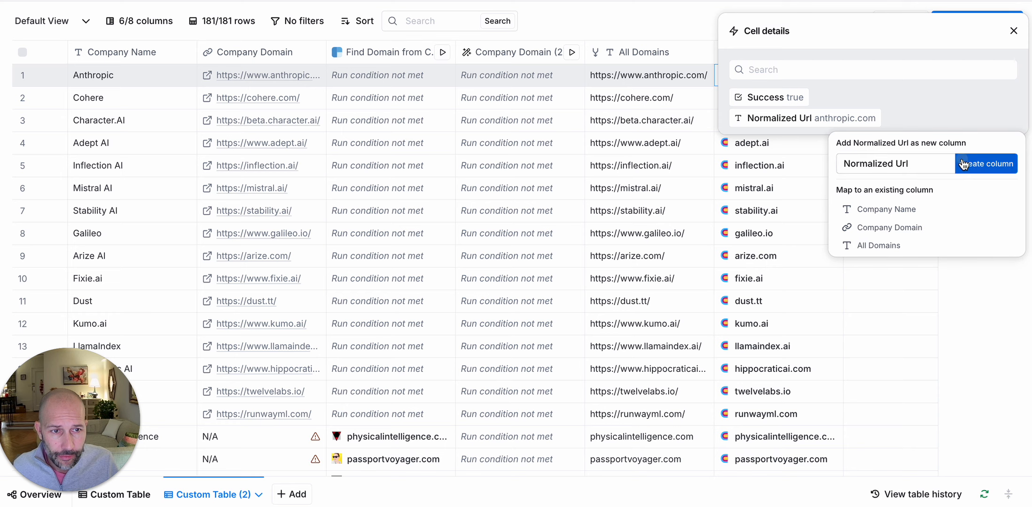
pyautogui.click(978, 170)
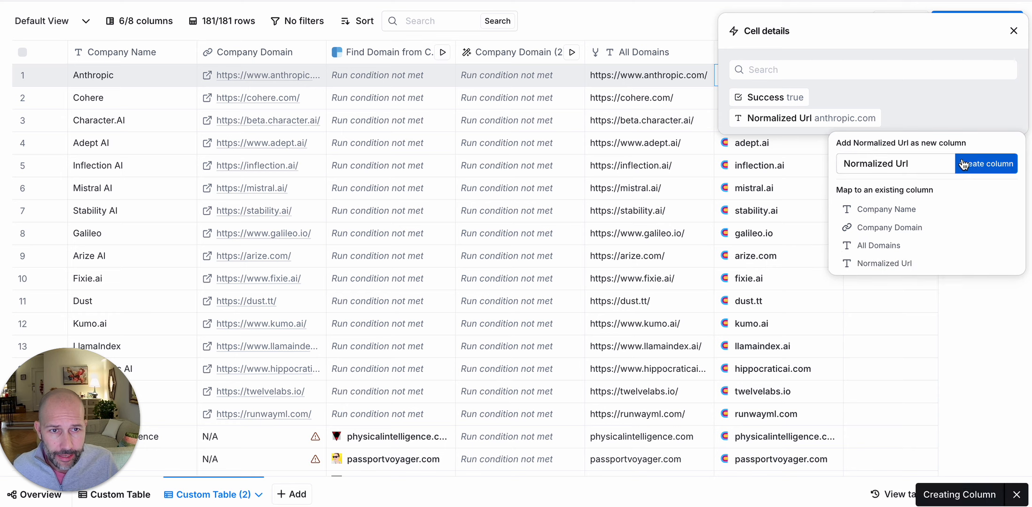
pyautogui.click(1013, 31)
# Duplicate the Default View and rename the copy as Clean View
pyautogui.click(94, 25)
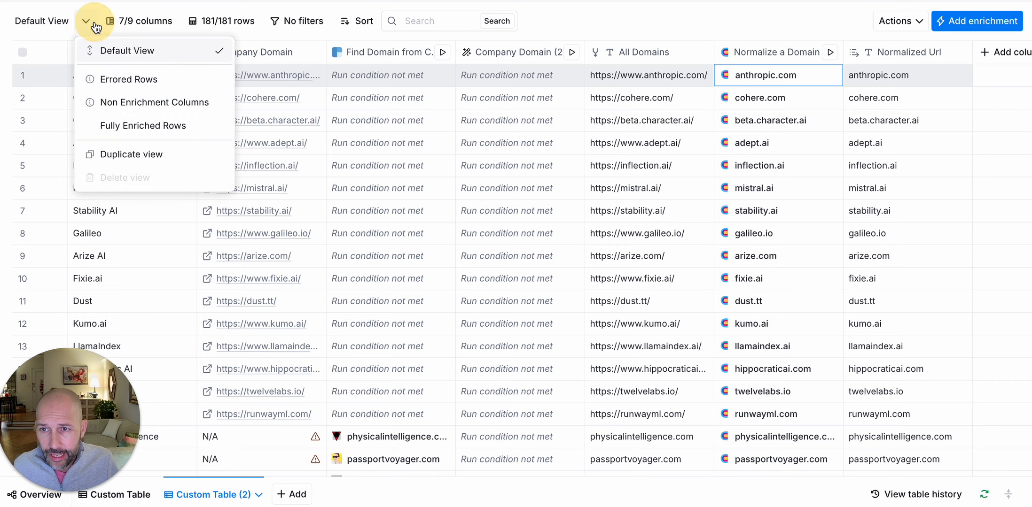
pyautogui.click(164, 154)
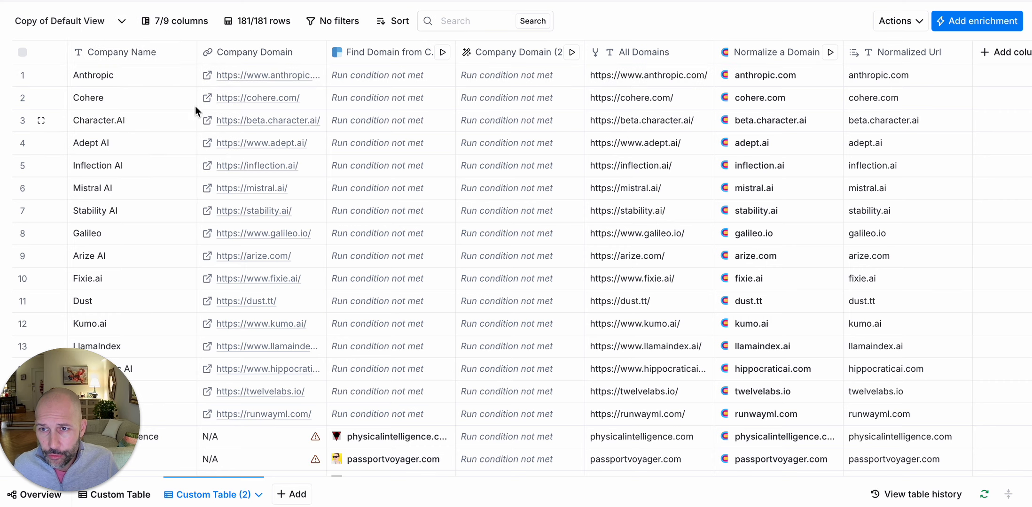
pyautogui.doubleClick(33, 18)
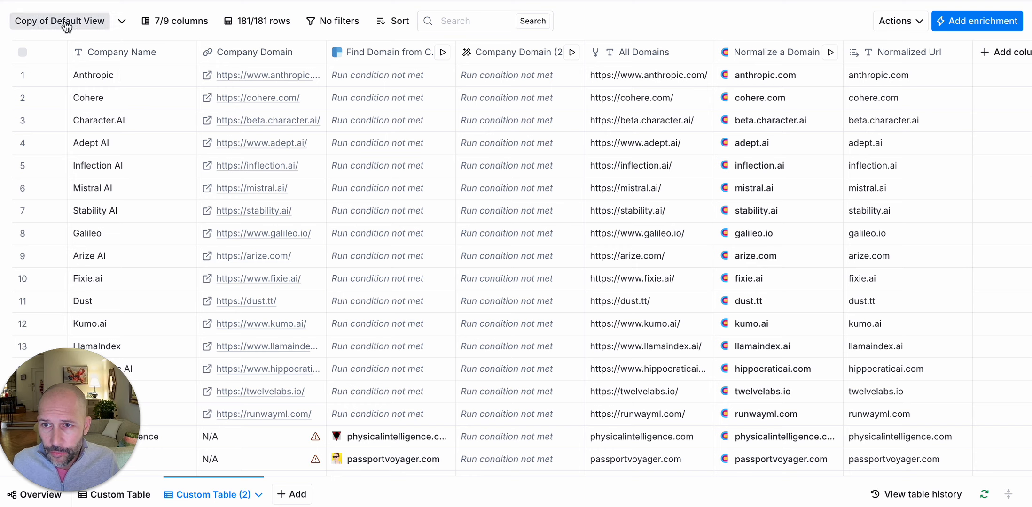
pyautogui.write('Clean')
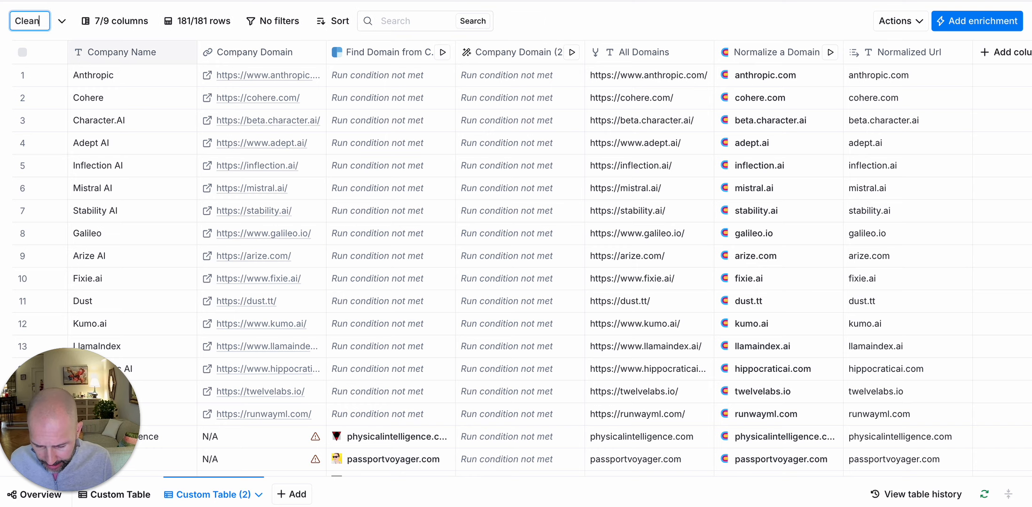
pyautogui.write(' View')
pyautogui.press('Return')
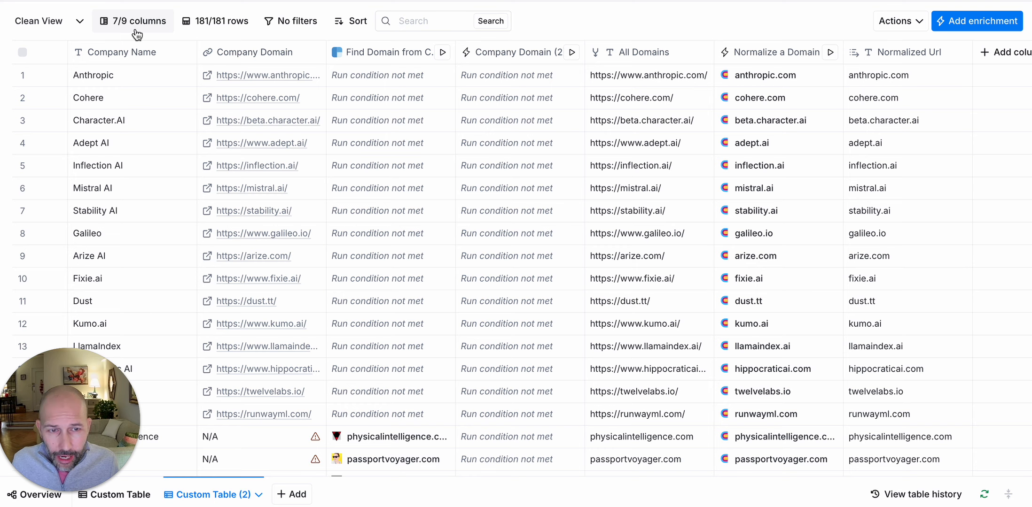
# Hide all columns in Clean View except Company Name and Normalized Url, and look through the rows
pyautogui.click(164, 30)
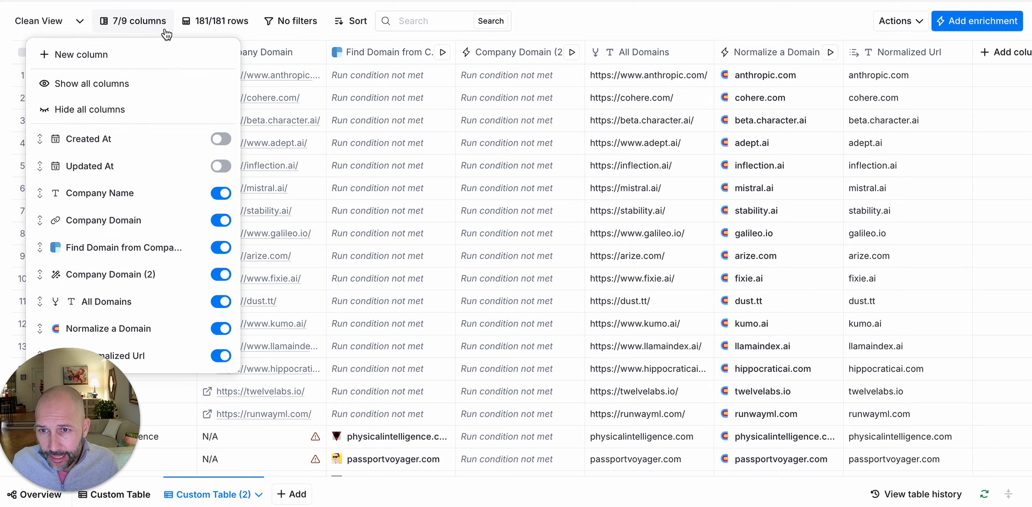
pyautogui.click(133, 111)
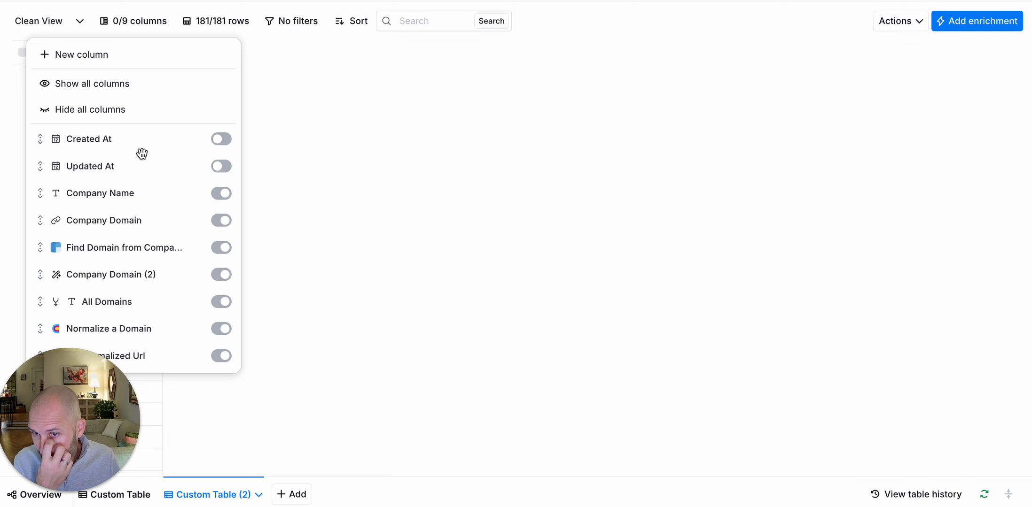
pyautogui.click(212, 195)
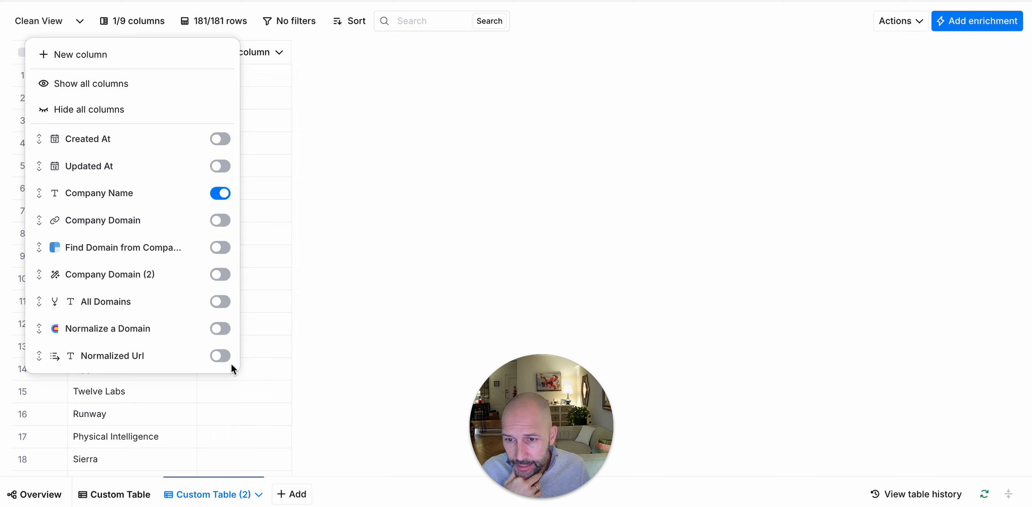
pyautogui.click(219, 357)
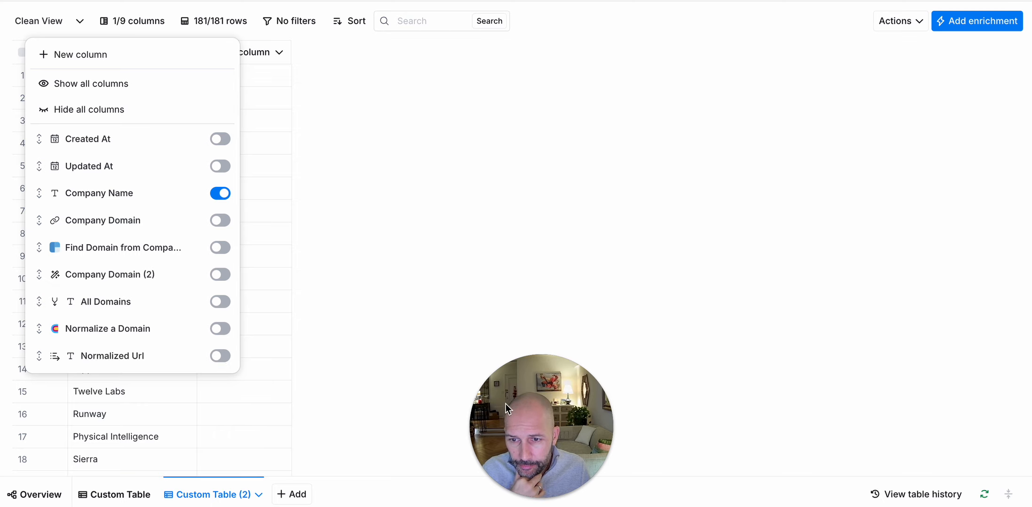
pyautogui.click(221, 357)
pyautogui.click(221, 356)
pyautogui.click(221, 356)
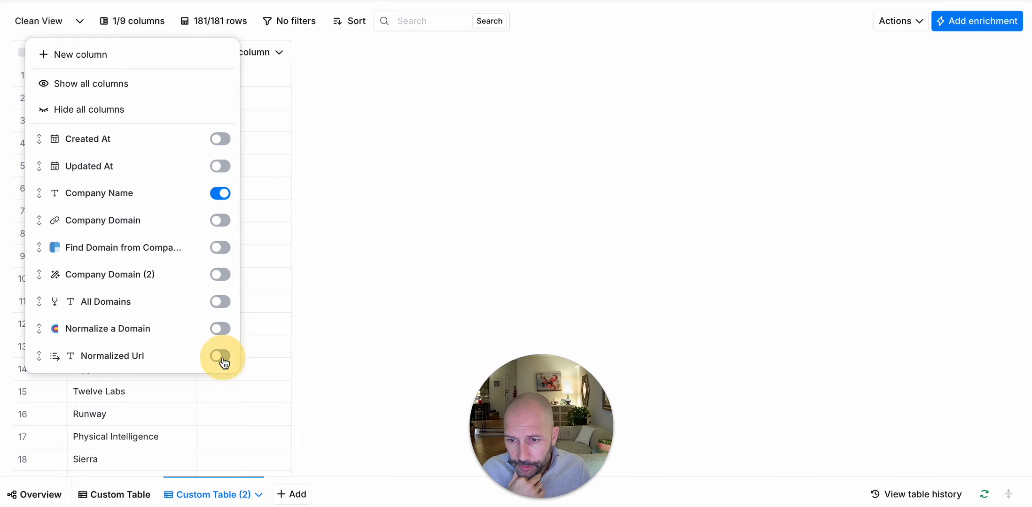
pyautogui.click(436, 248)
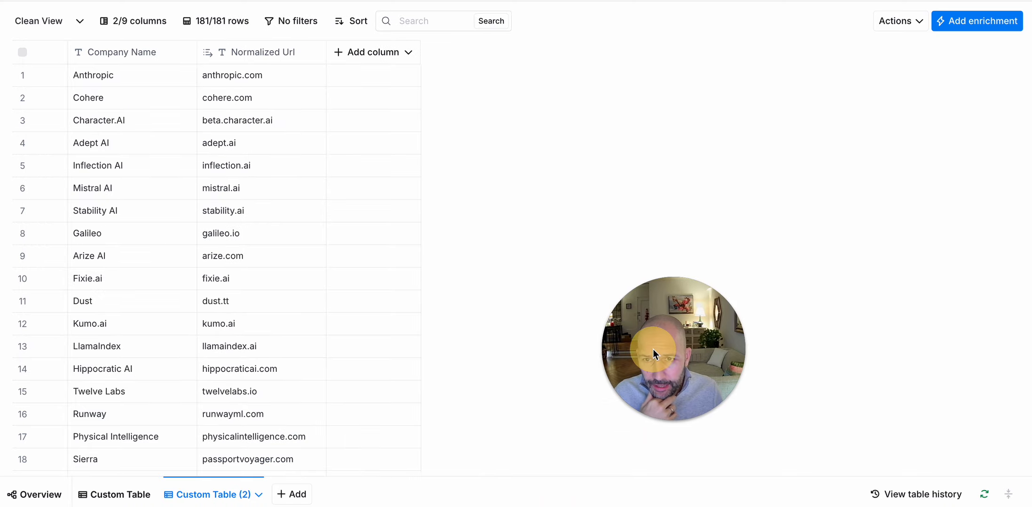
pyautogui.scroll(-5, 244, 339)
pyautogui.scroll(-20, 222, 347)
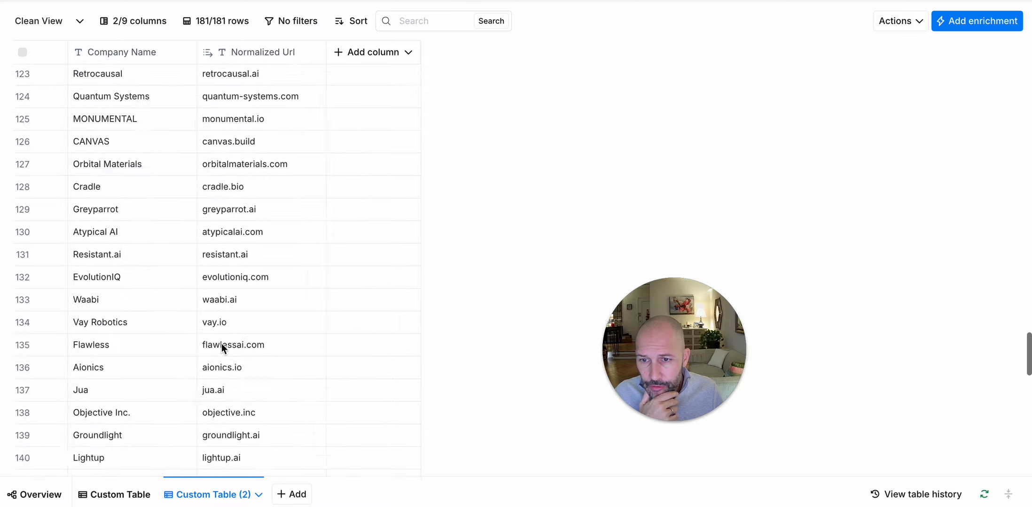
pyautogui.scroll(20, 224, 357)
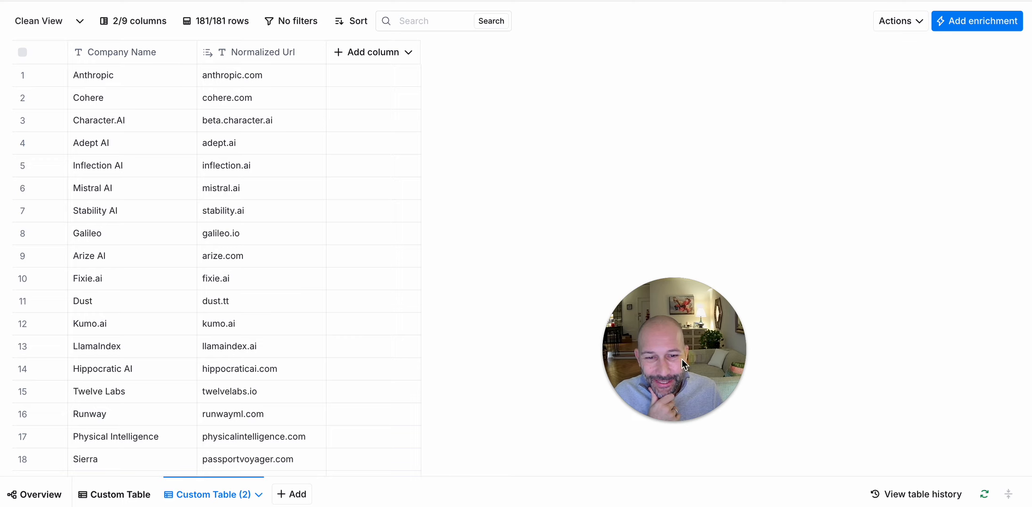
# Switch to the Default View, review its domain columns, and return to Clean View
pyautogui.moveTo(682, 359); pyautogui.dragTo(457, 392)
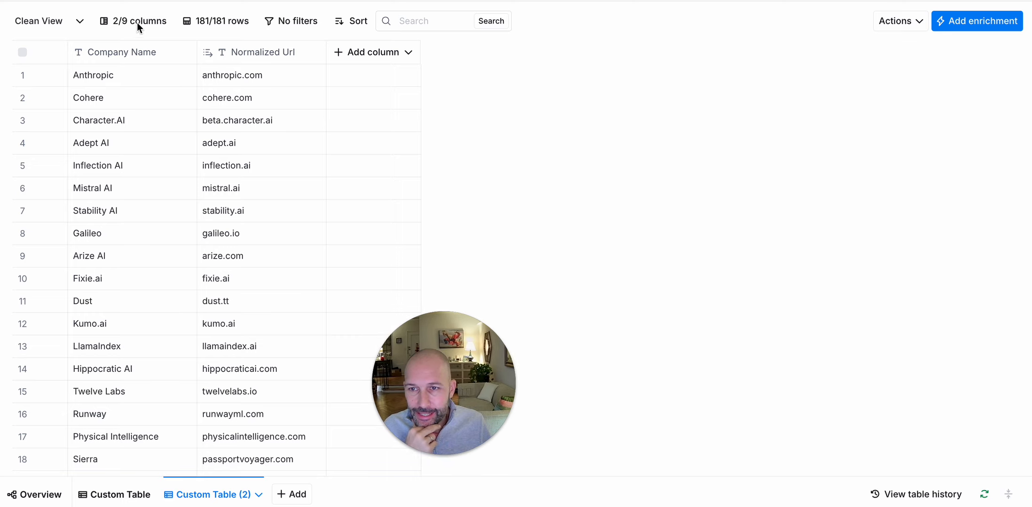
pyautogui.click(80, 29)
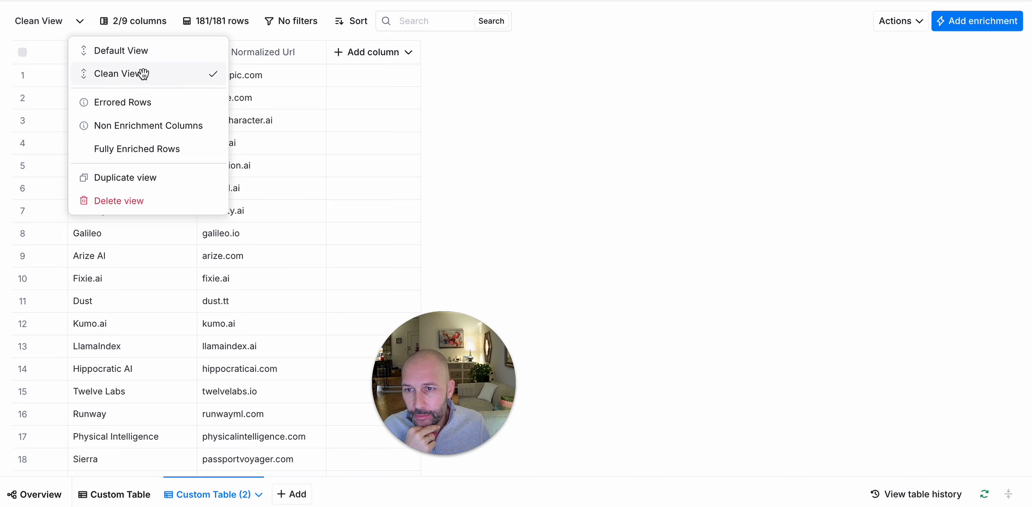
pyautogui.click(162, 49)
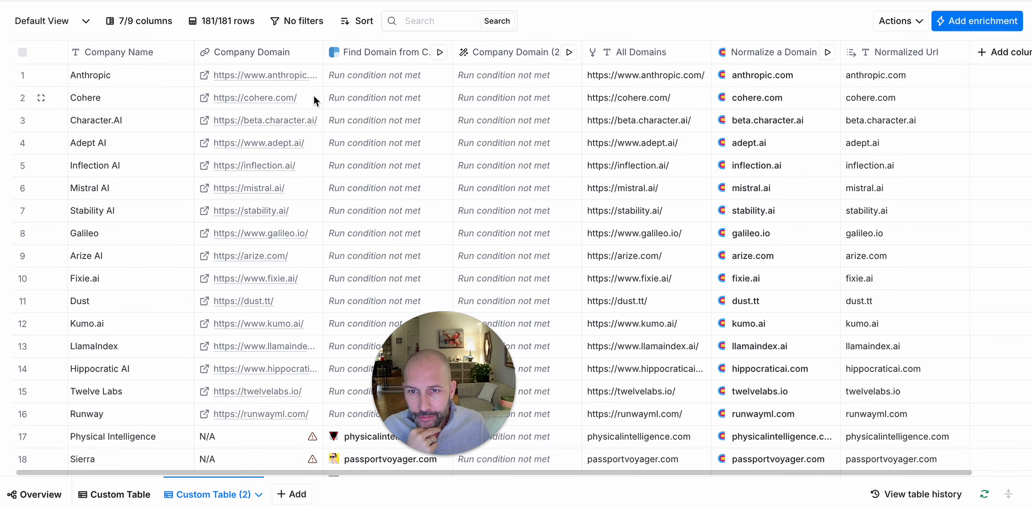
pyautogui.hscroll(2, 260, 117)
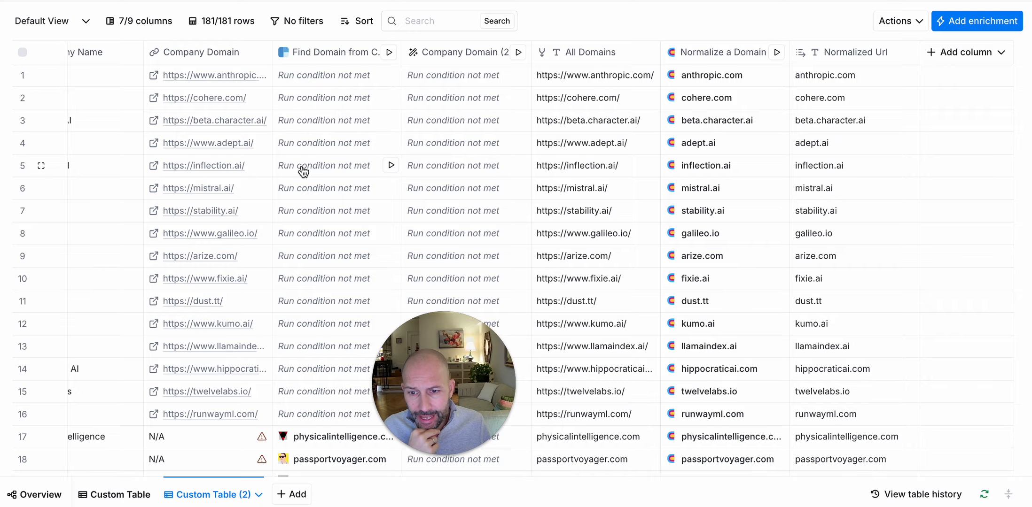
pyautogui.scroll(-6, 301, 165)
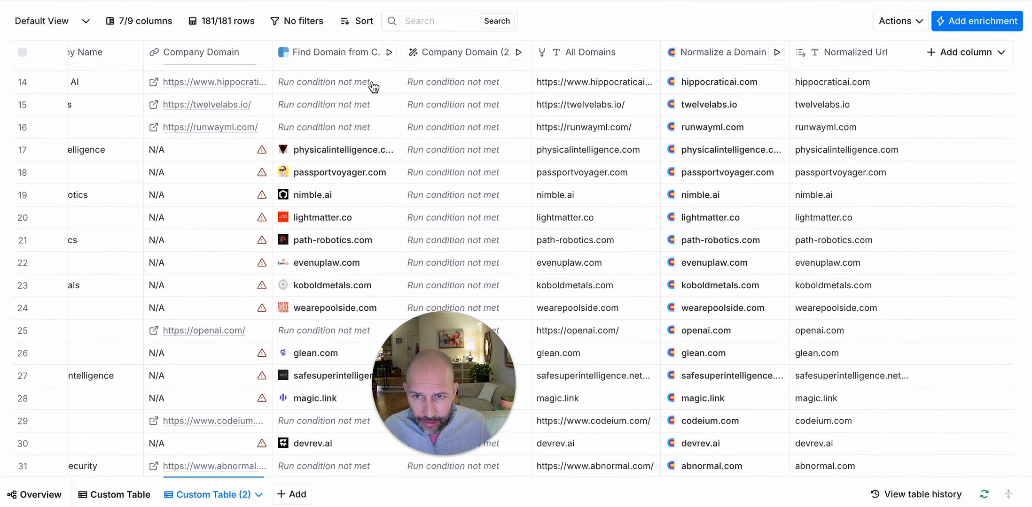
pyautogui.hscroll(1, 359, 111)
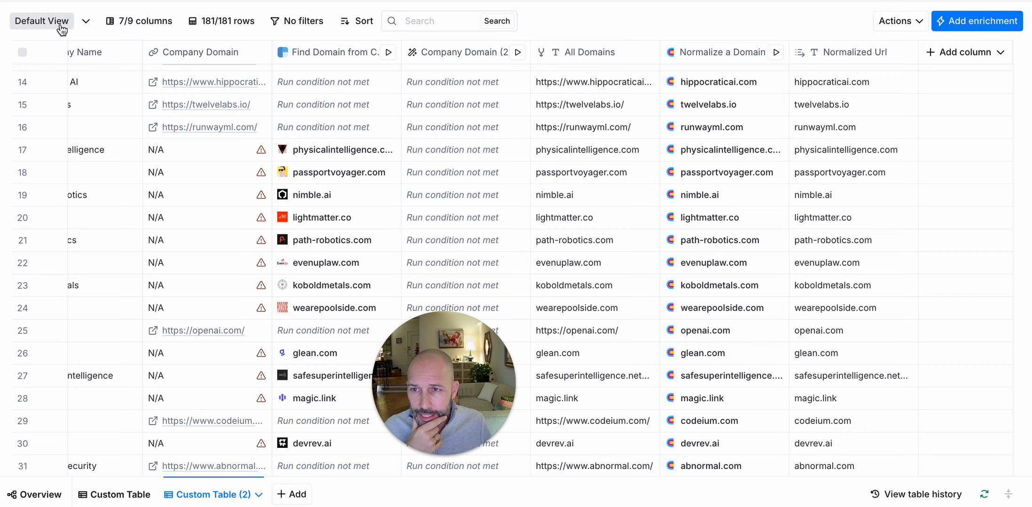
pyautogui.click(85, 20)
pyautogui.click(117, 84)
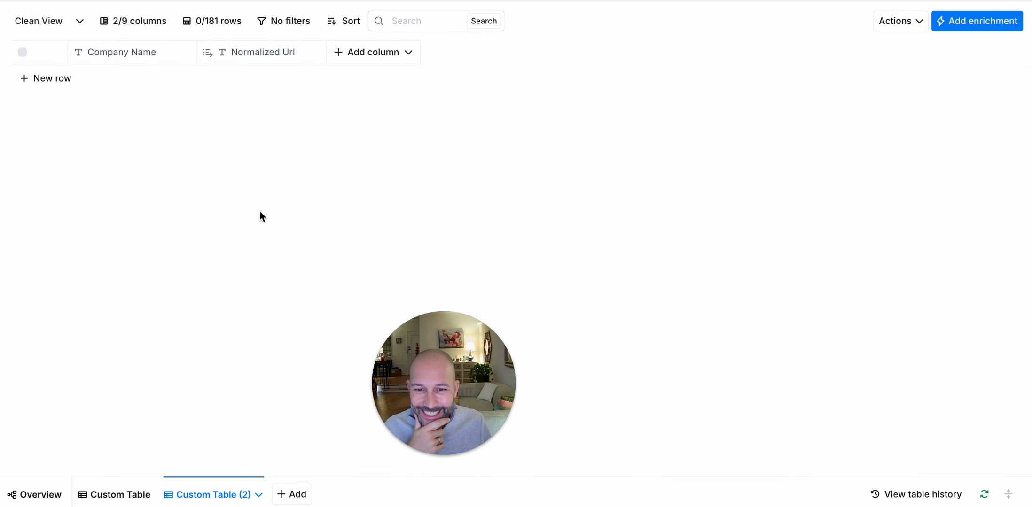